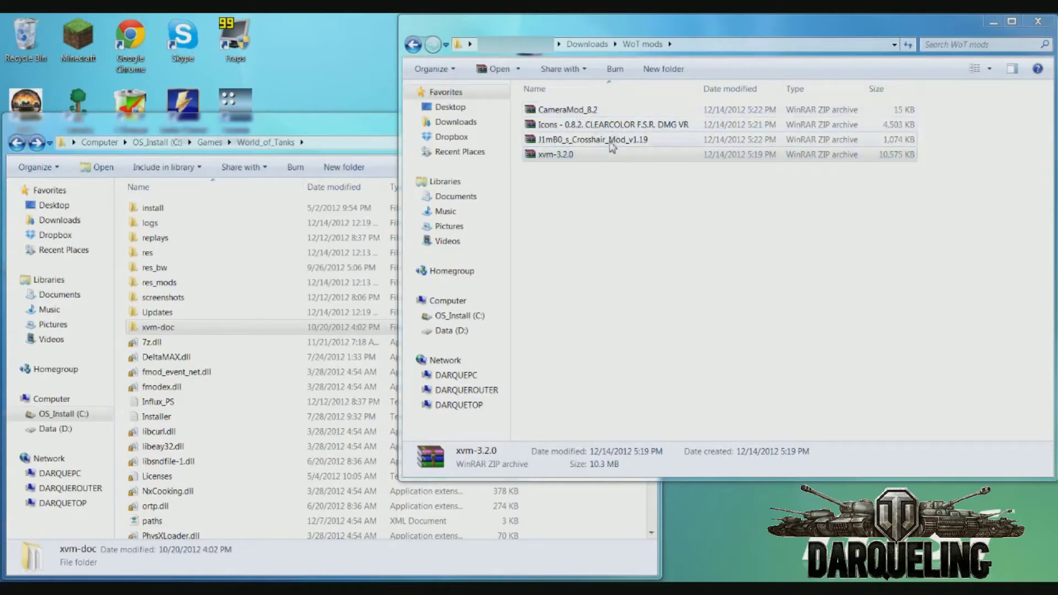
Extract the J1mB0_s_Crosshair_Mod_v1.19 archive into a folder of the same name and open that folder
left_click(611, 144)
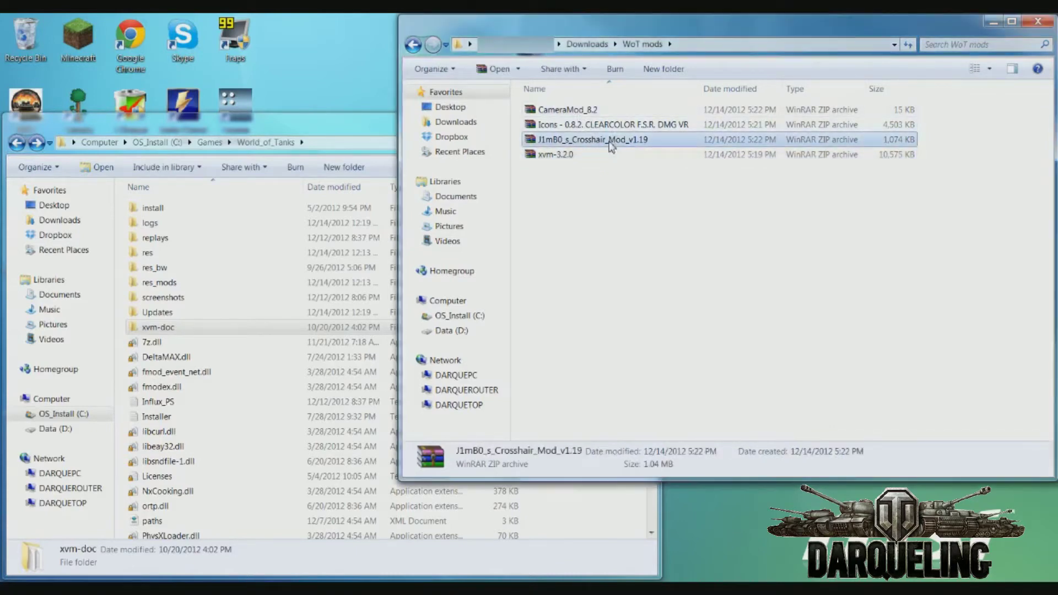
right_click(610, 145)
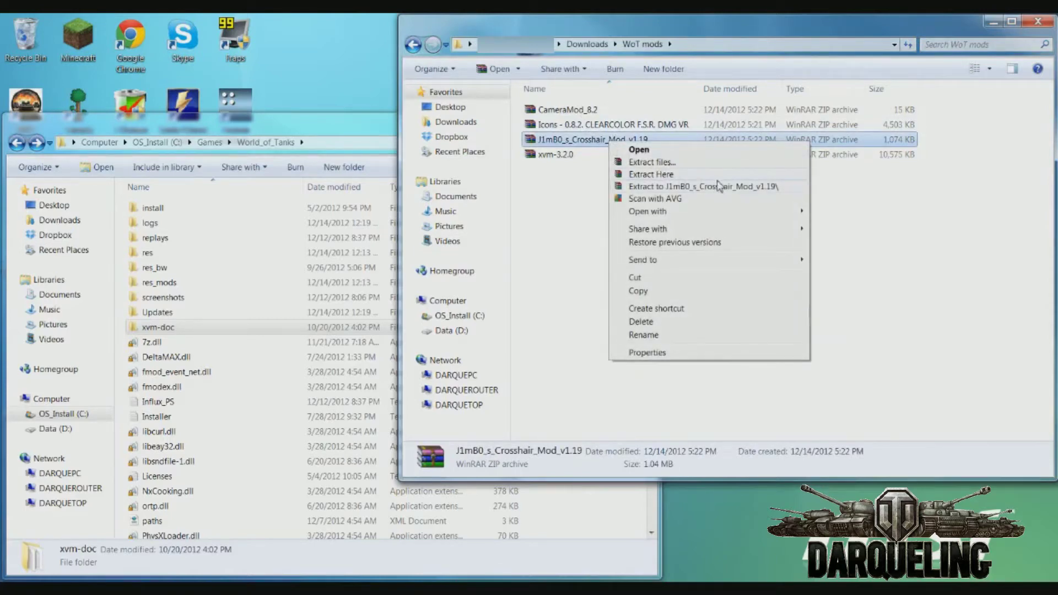
left_click(721, 187)
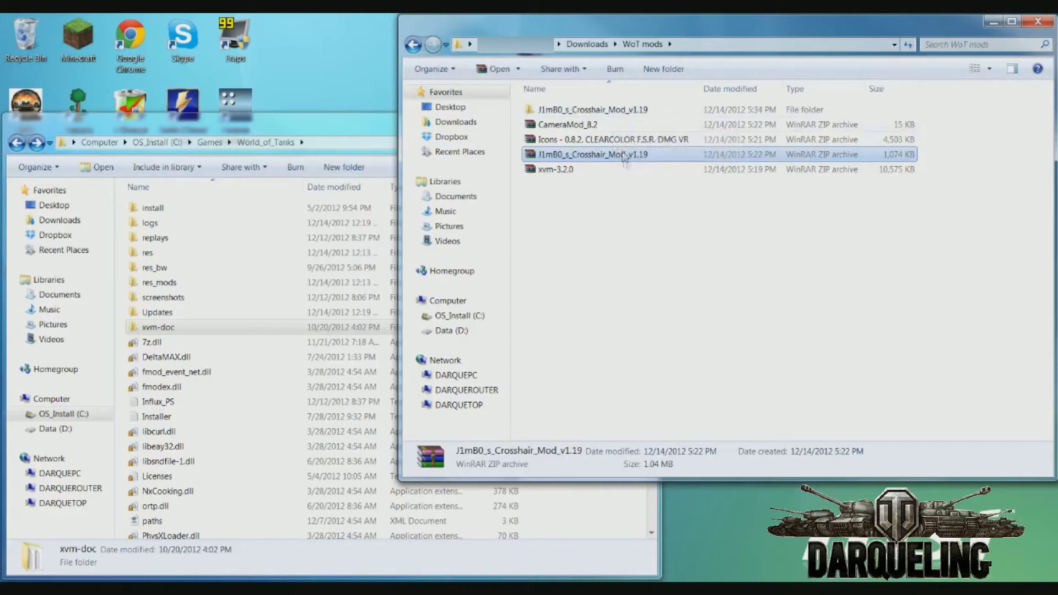
left_click(606, 114)
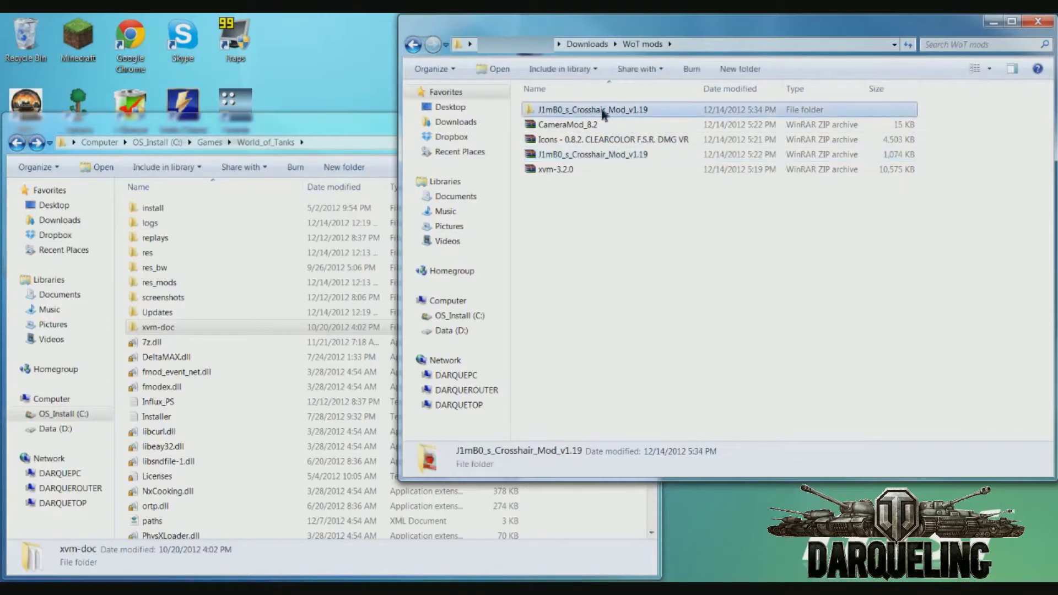
double_click(604, 112)
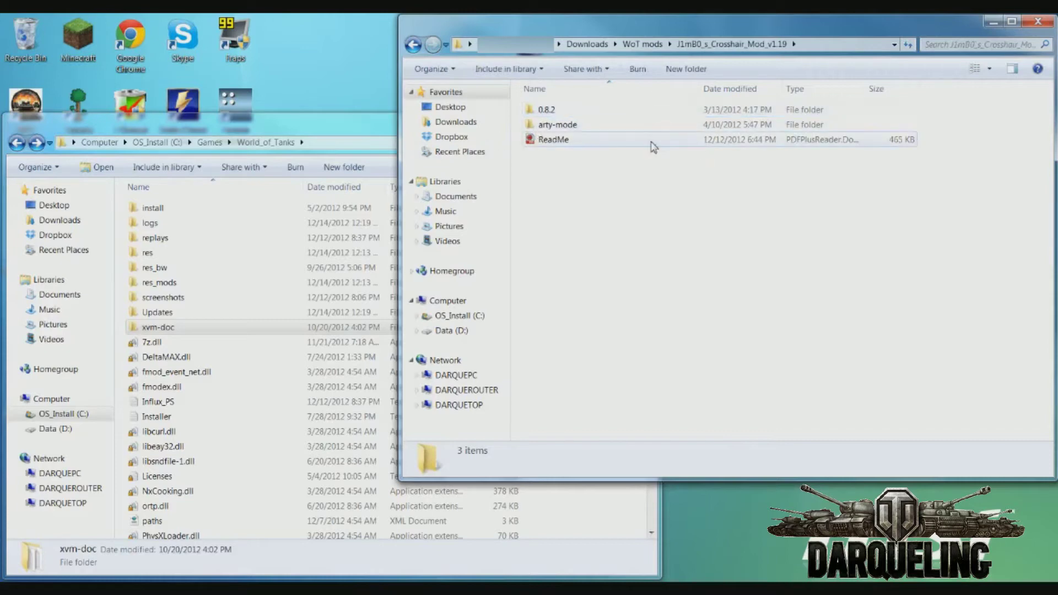
In the World_of_Tanks game directory, open the 0.8.2 folder inside res_mods
left_click(213, 240)
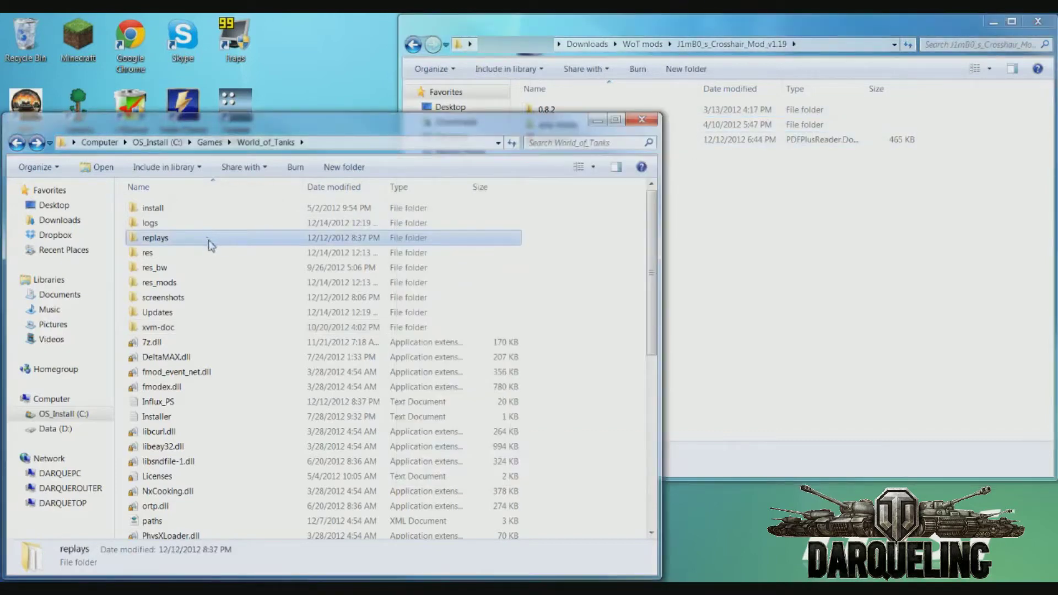
left_click(360, 143)
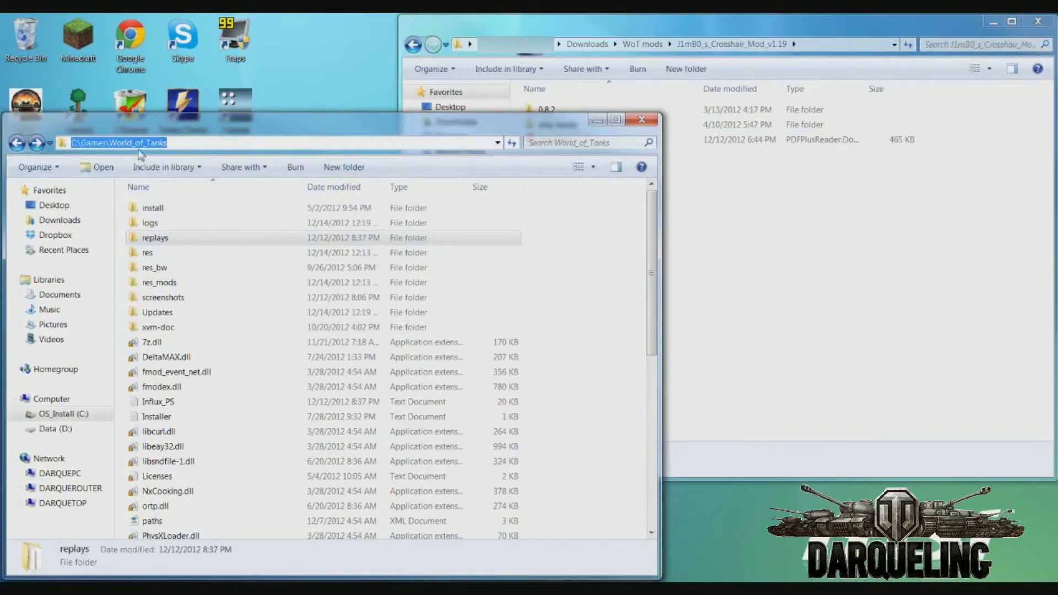
left_click(205, 238)
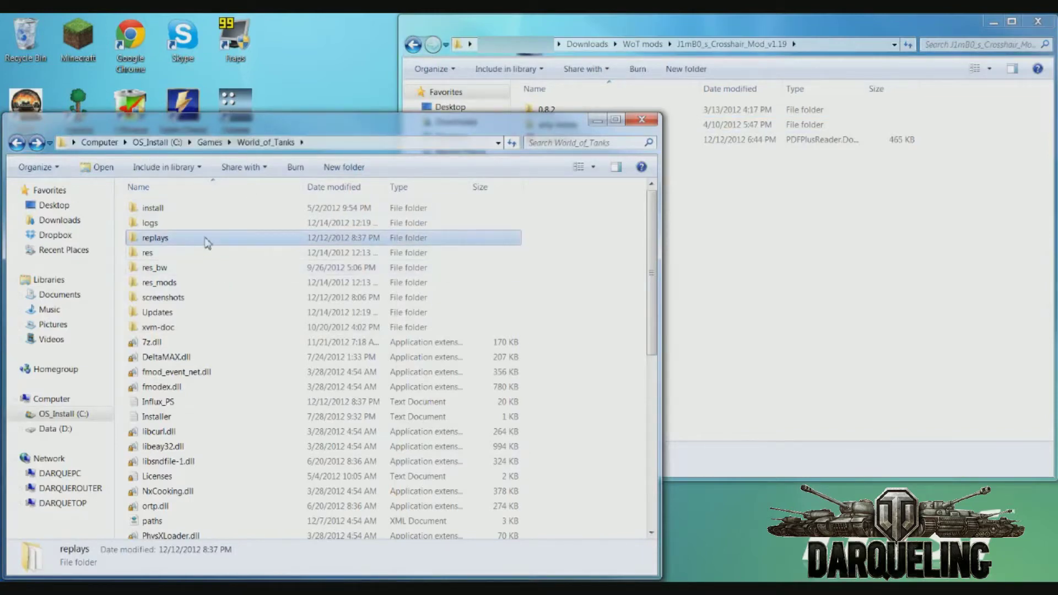
double_click(211, 283)
left_click(170, 243)
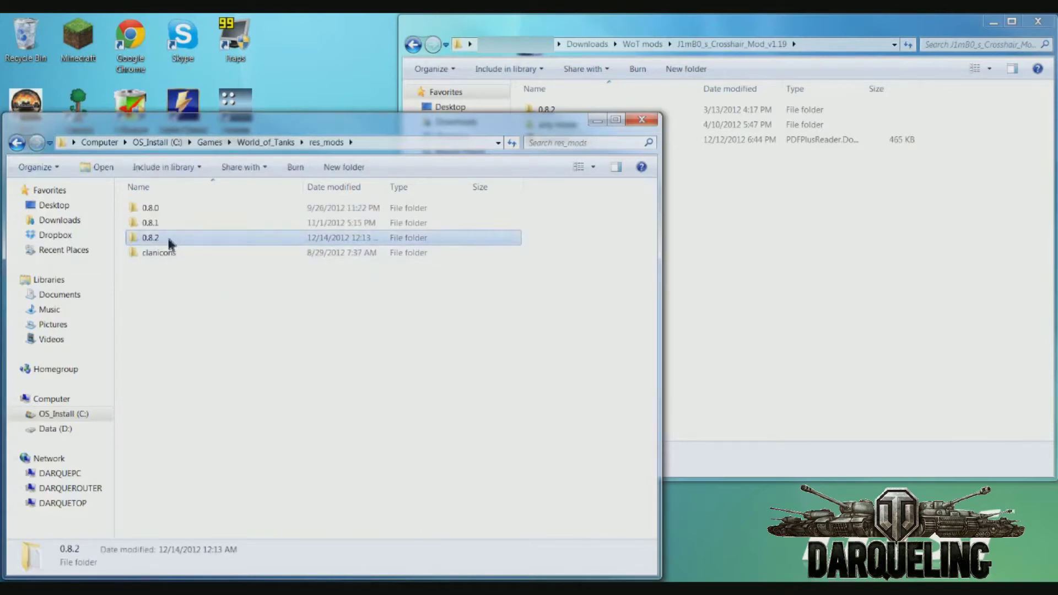
double_click(171, 243)
Copy the gui folder from the crosshair mod's 0.8.2 folder into the game's res_mods\0.8.2 folder
left_click(670, 237)
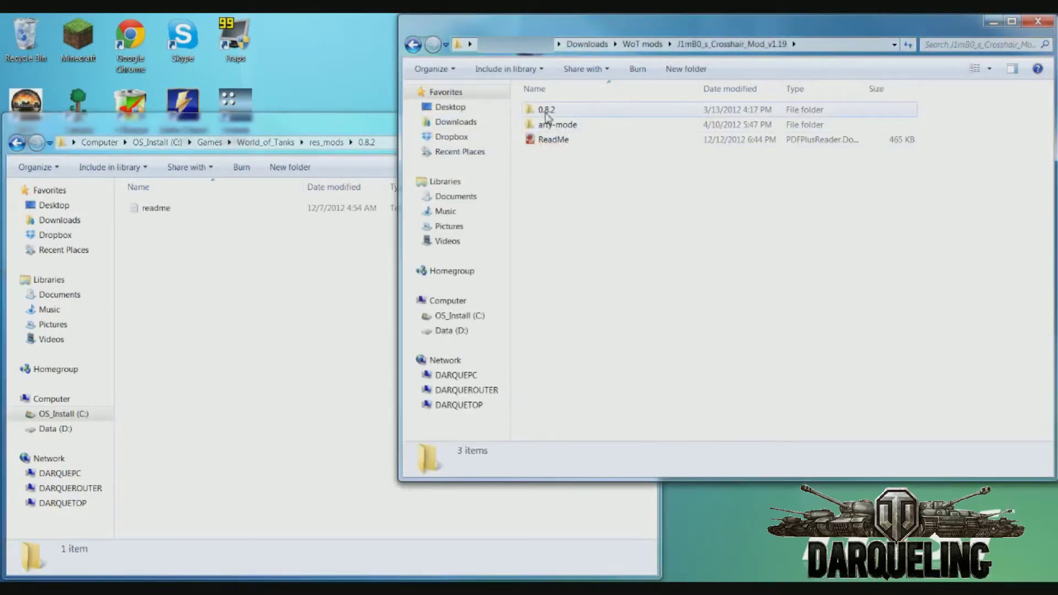
mouse_move(547, 114)
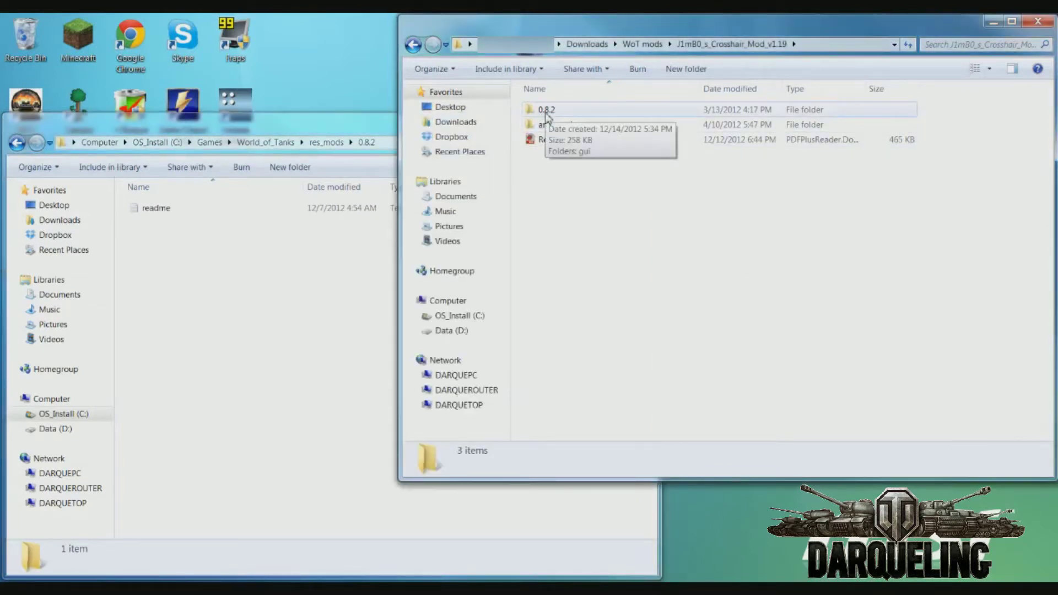
double_click(547, 114)
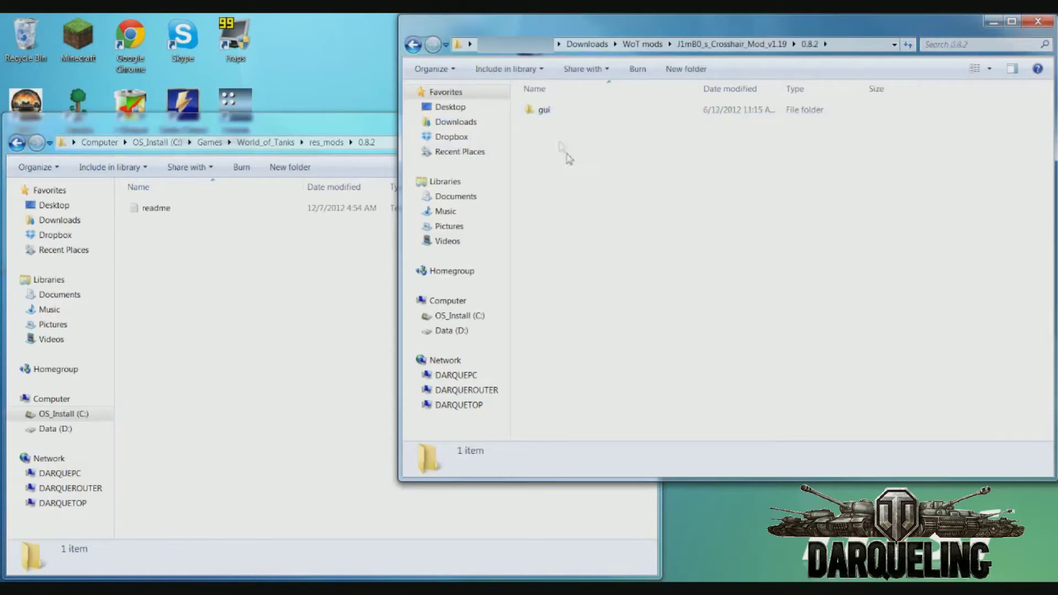
double_click(545, 113)
double_click(547, 110)
key("BackSpace")
key("BackSpace")
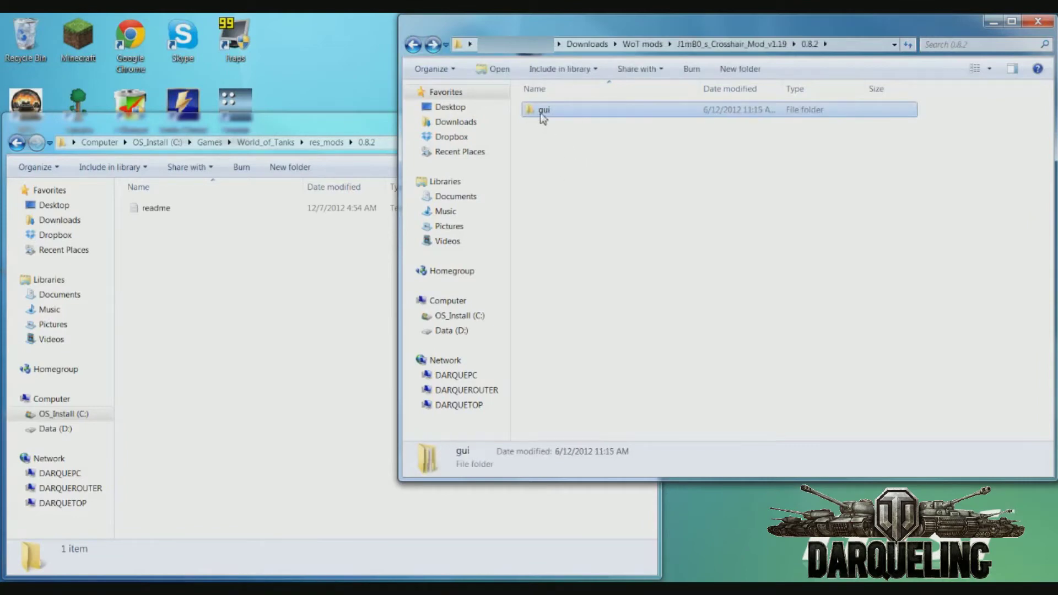
left_click(278, 277)
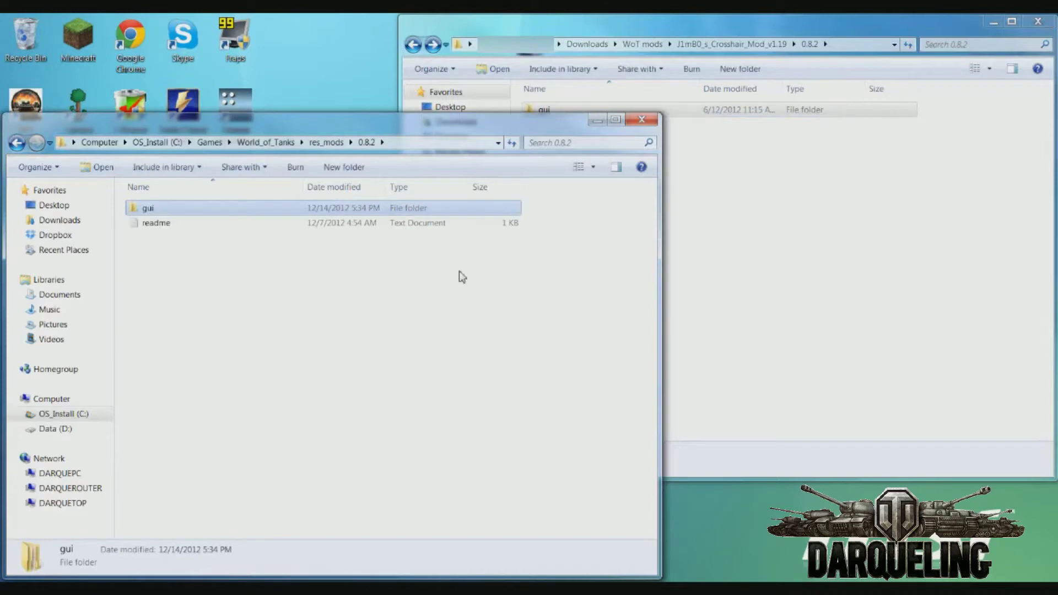
Copy the crosshair_panel_strategic file from the crosshair mod's arty-mode\shell-travel-time\full folder
left_click(785, 232)
left_click(761, 44)
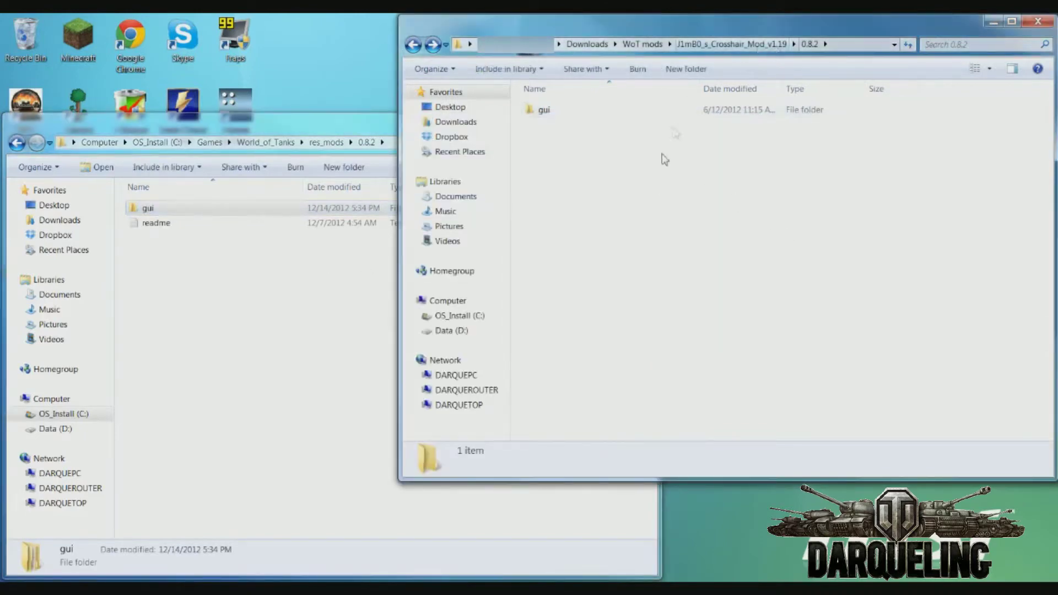
double_click(598, 123)
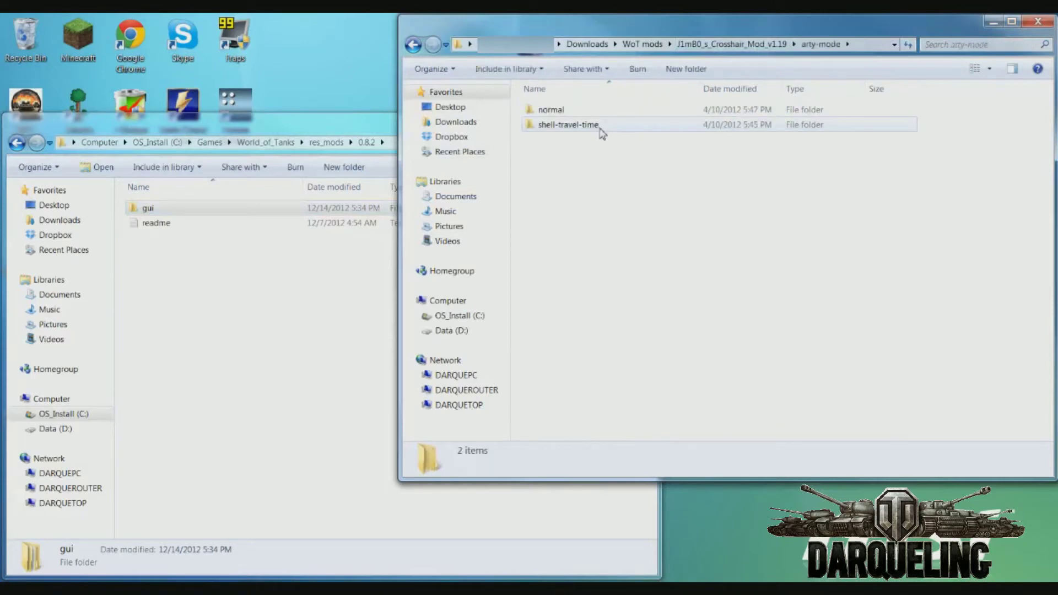
left_click(587, 129)
double_click(586, 129)
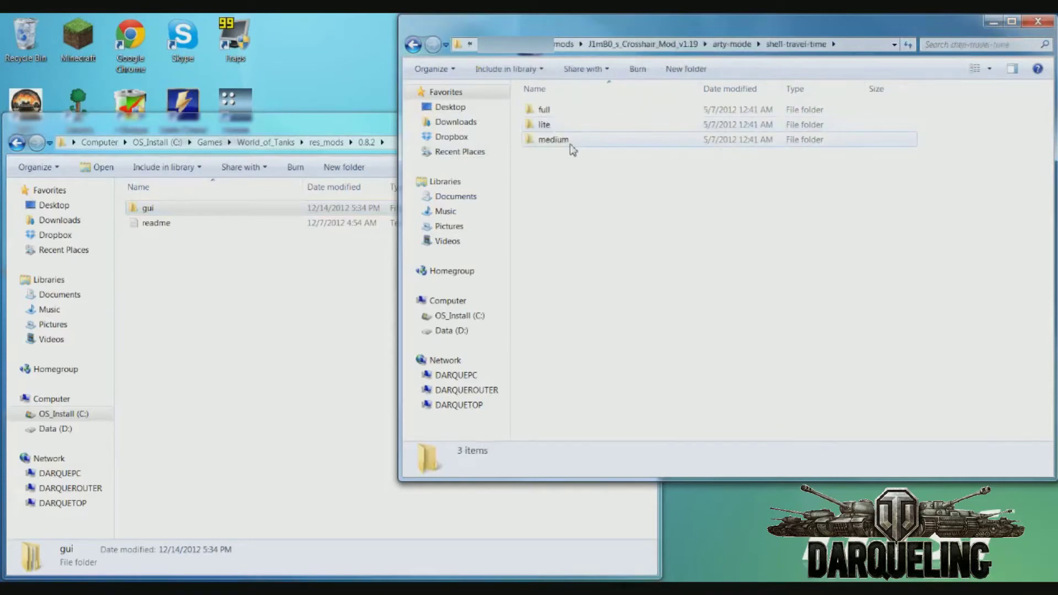
double_click(560, 113)
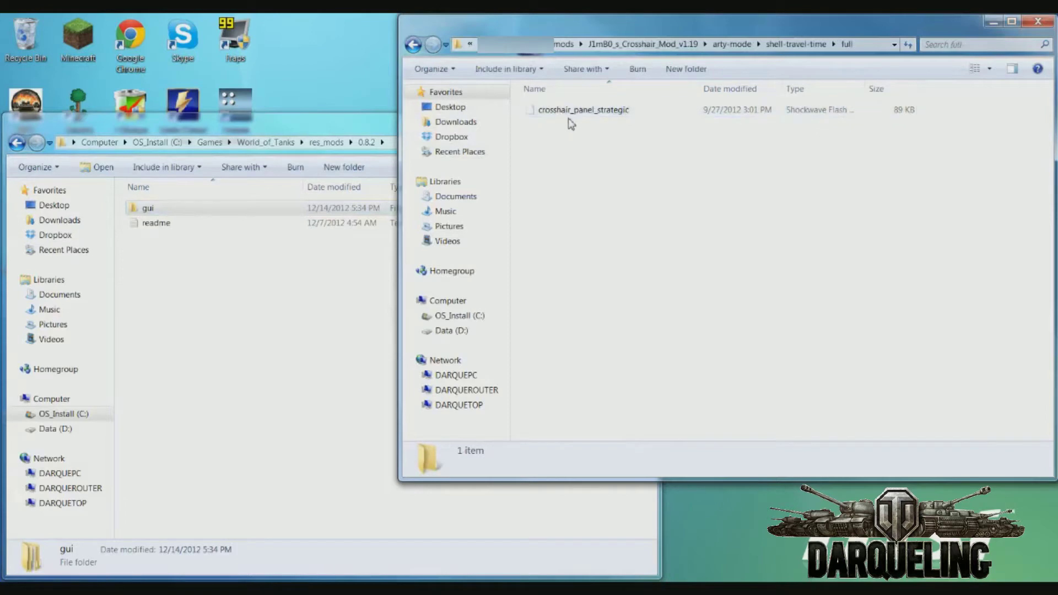
left_click(571, 114)
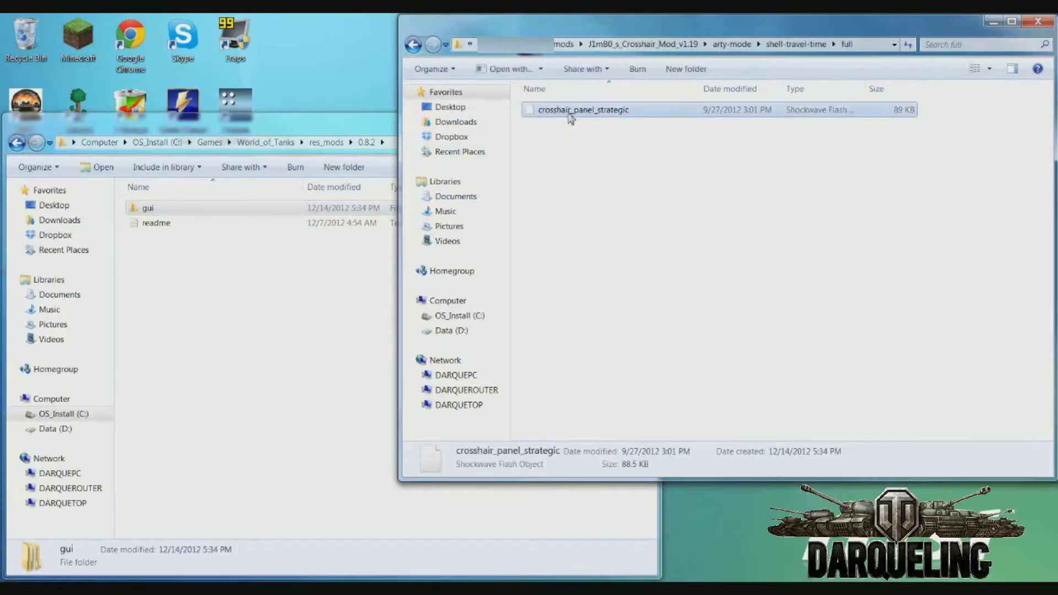
right_click(571, 118)
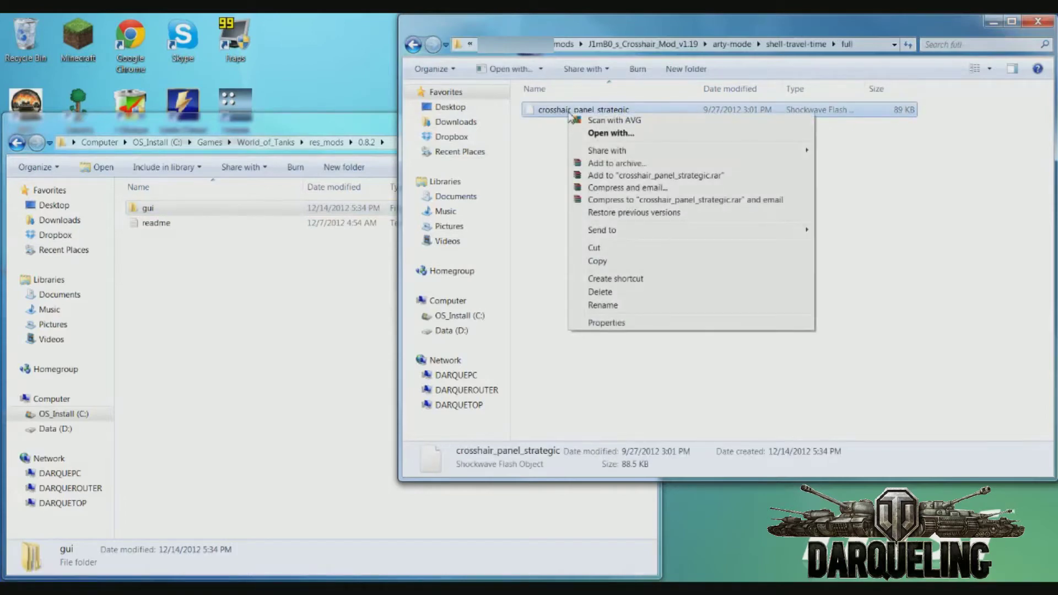
left_click(622, 266)
Paste the copied file into the game's res_mods\0.8.2\gui\flash folder, replacing the existing crosshair_panel_strategic
double_click(284, 210)
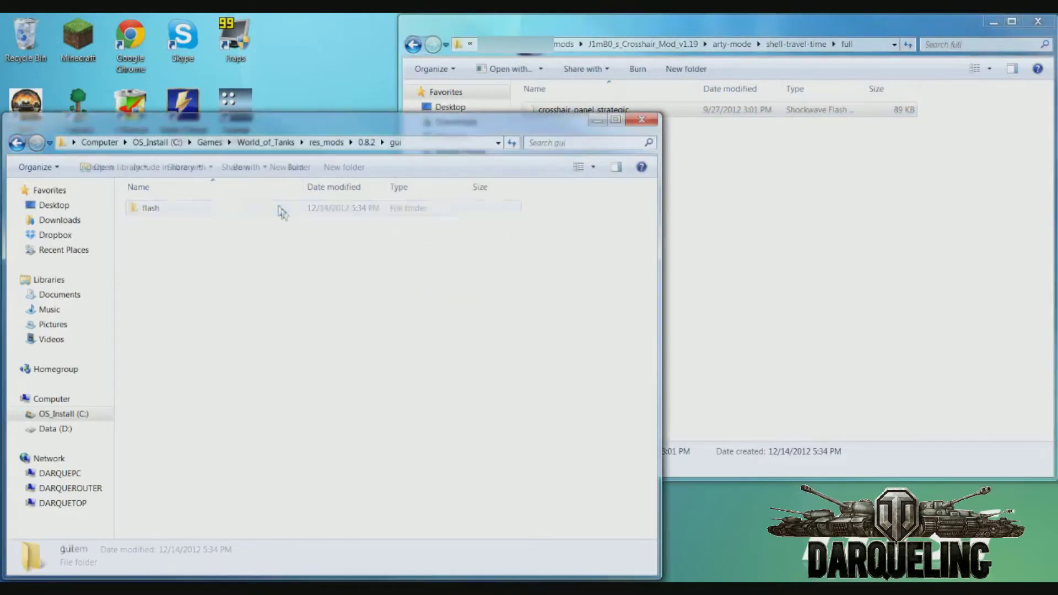
double_click(227, 210)
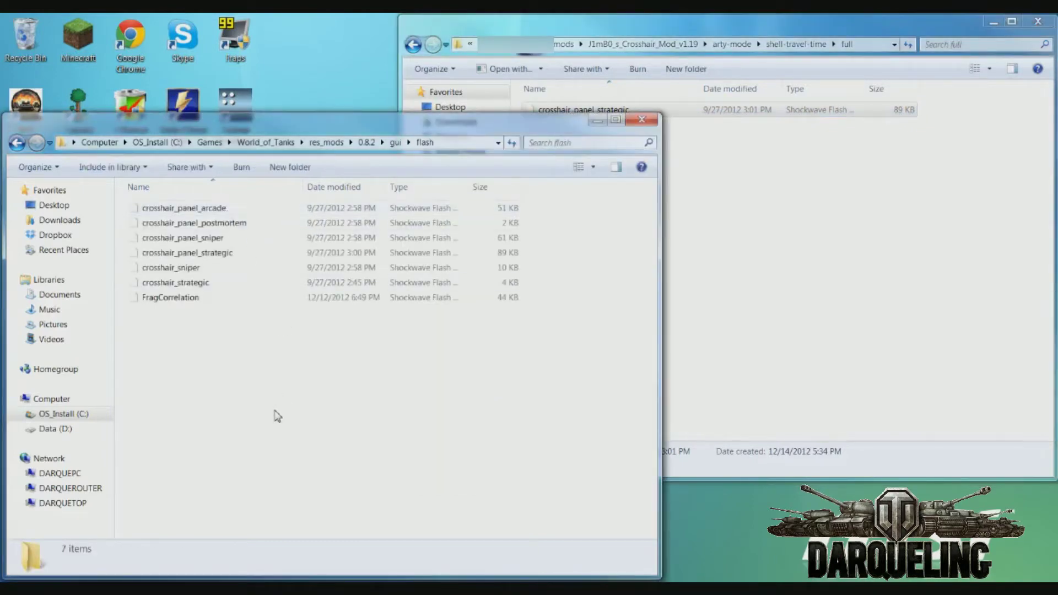
key("ctrl+v")
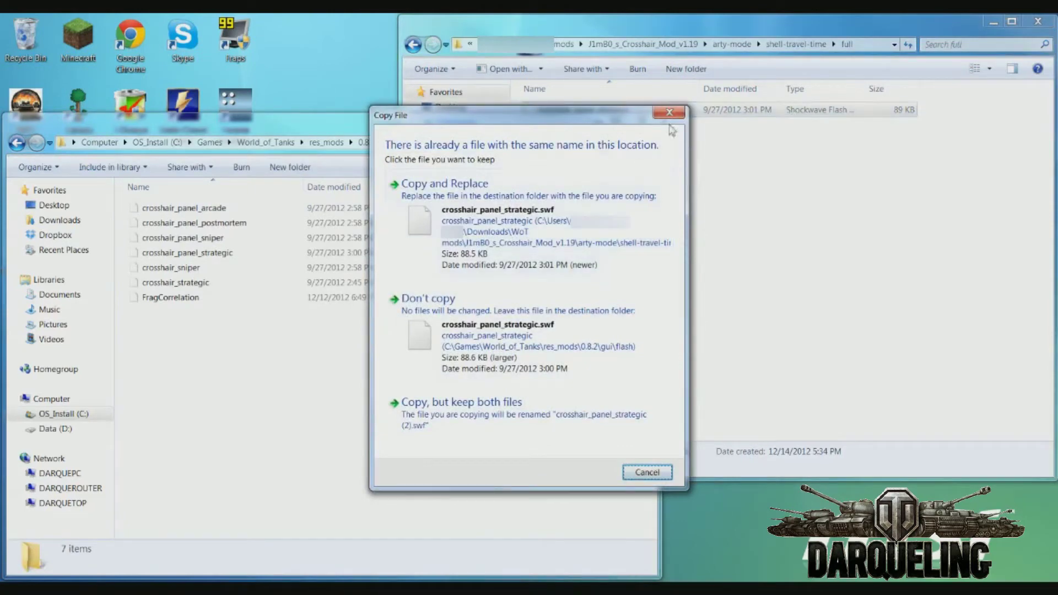
left_click(503, 225)
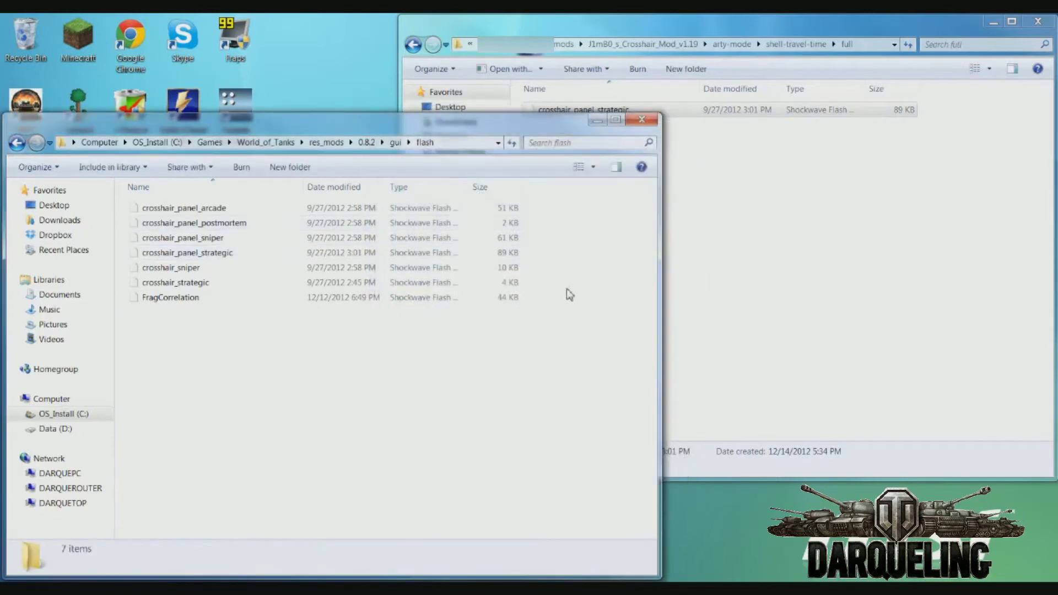
Delete the J1mB0_s_Crosshair_Mod_v1.19 folder and its archive from the WoT mods download folder
left_click(826, 232)
left_click(563, 44)
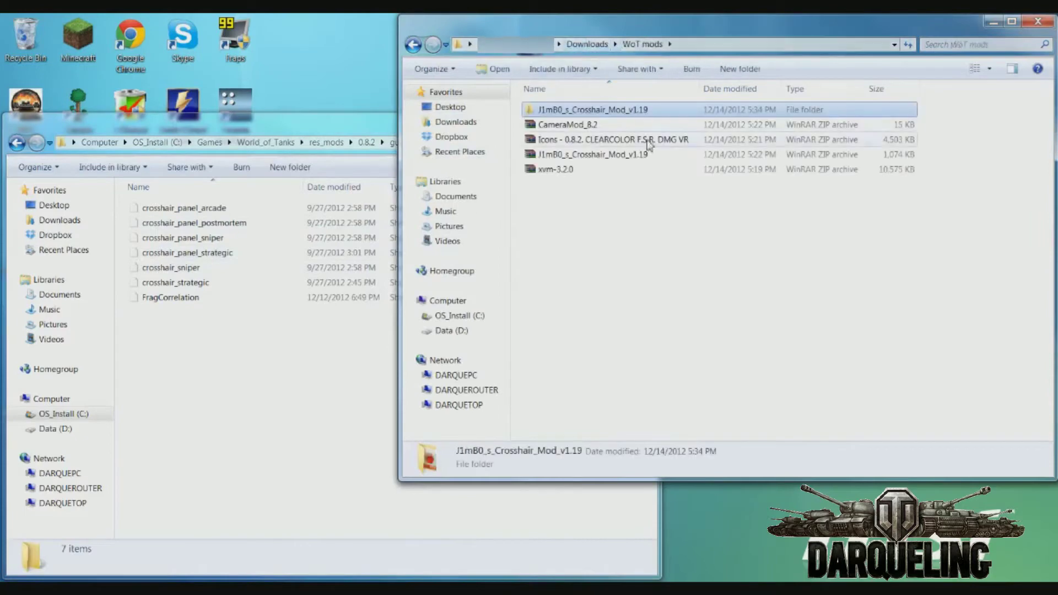
left_click(629, 116)
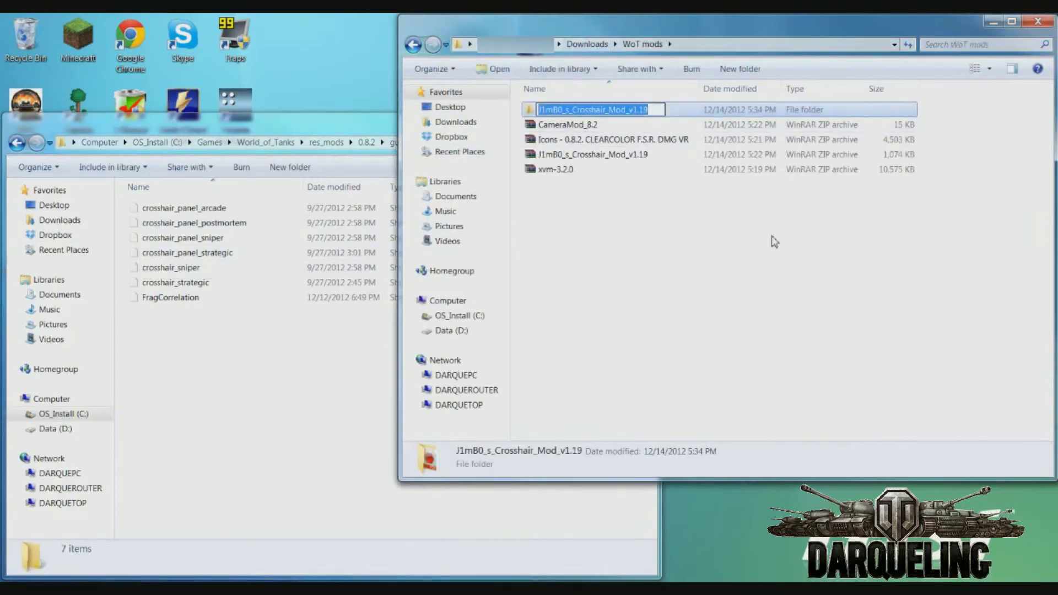
left_click(731, 204)
left_click(629, 110)
left_click(630, 156, "ctrl")
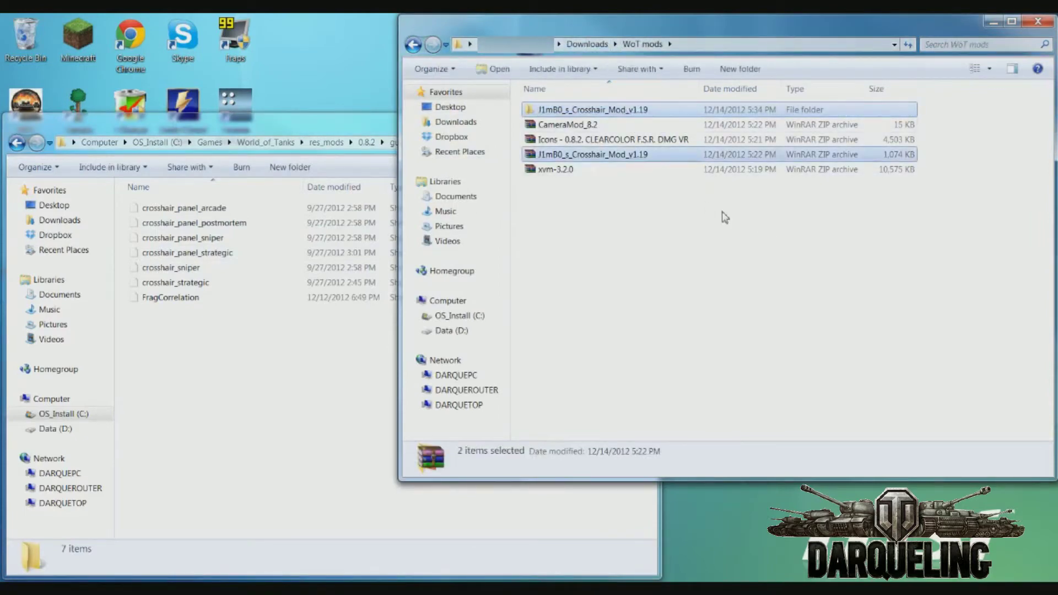
key("Delete")
key("Return")
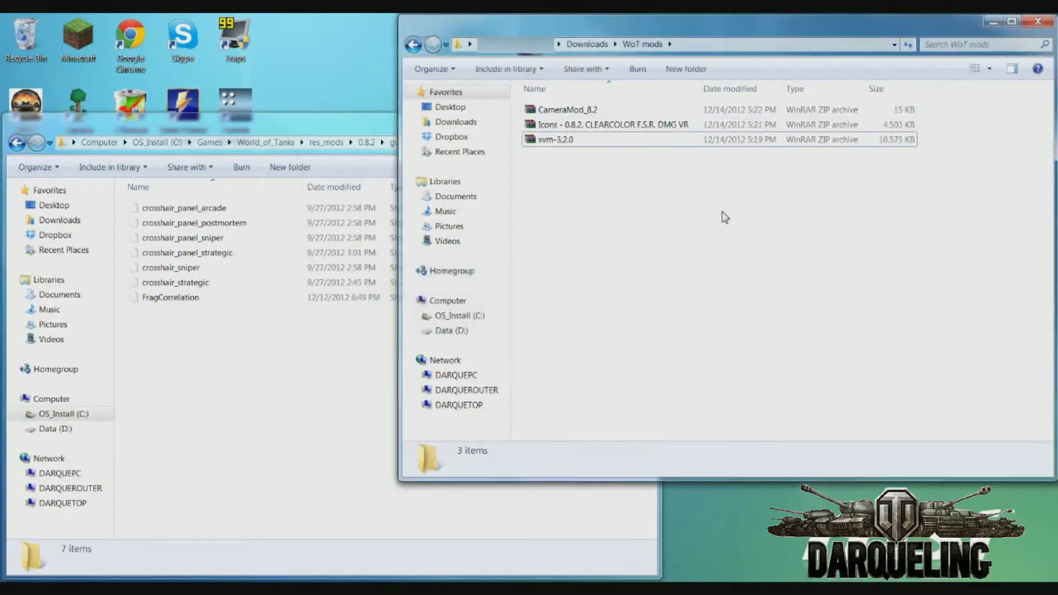
Extract the CameraMod_8.2 archive into a folder of the same name and open the gui folder inside it
left_click(579, 113)
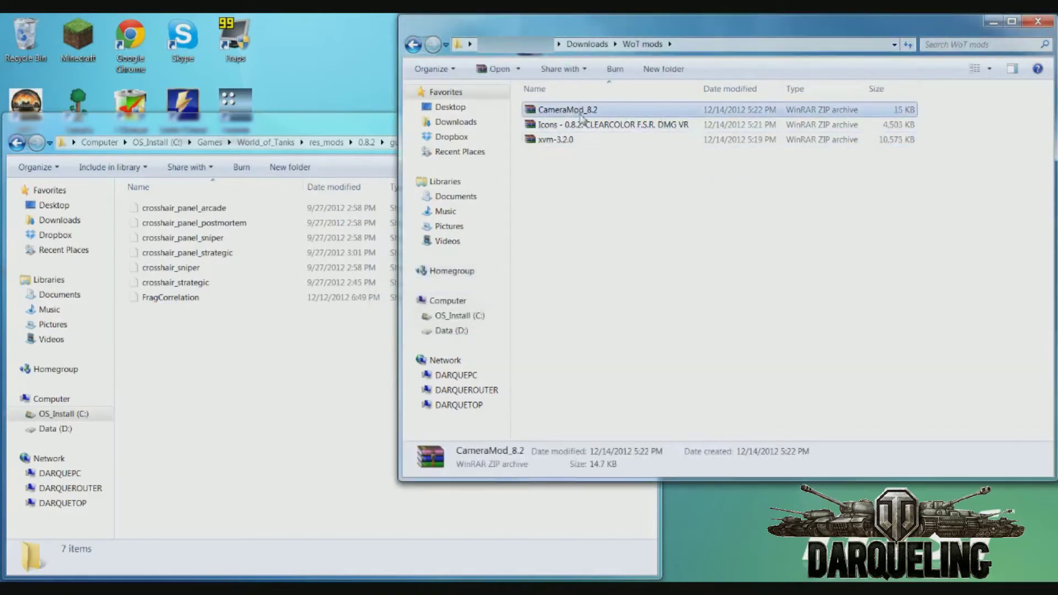
right_click(580, 114)
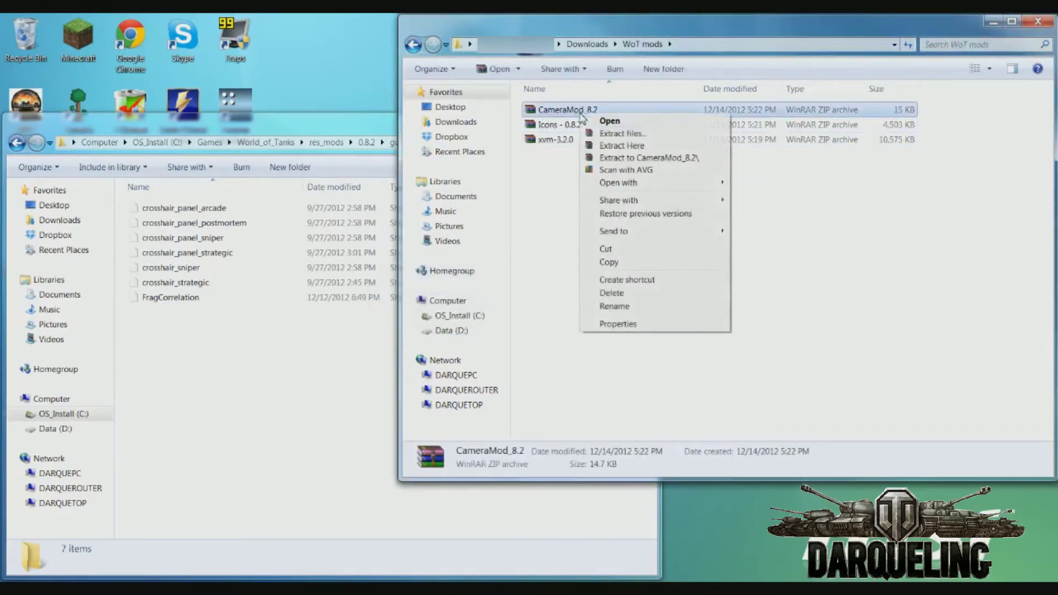
left_click(622, 159)
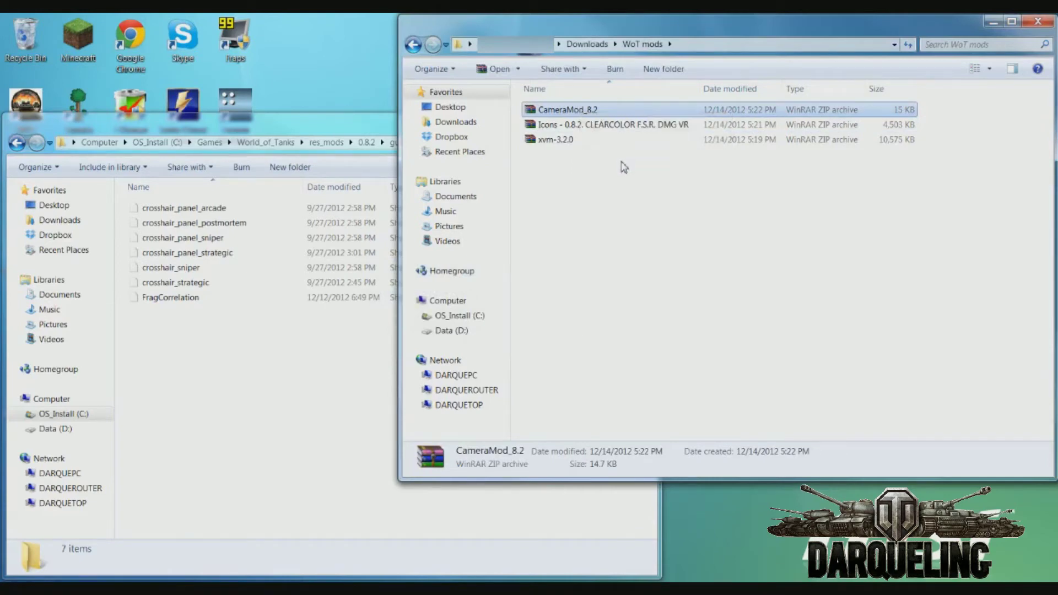
left_click(582, 113)
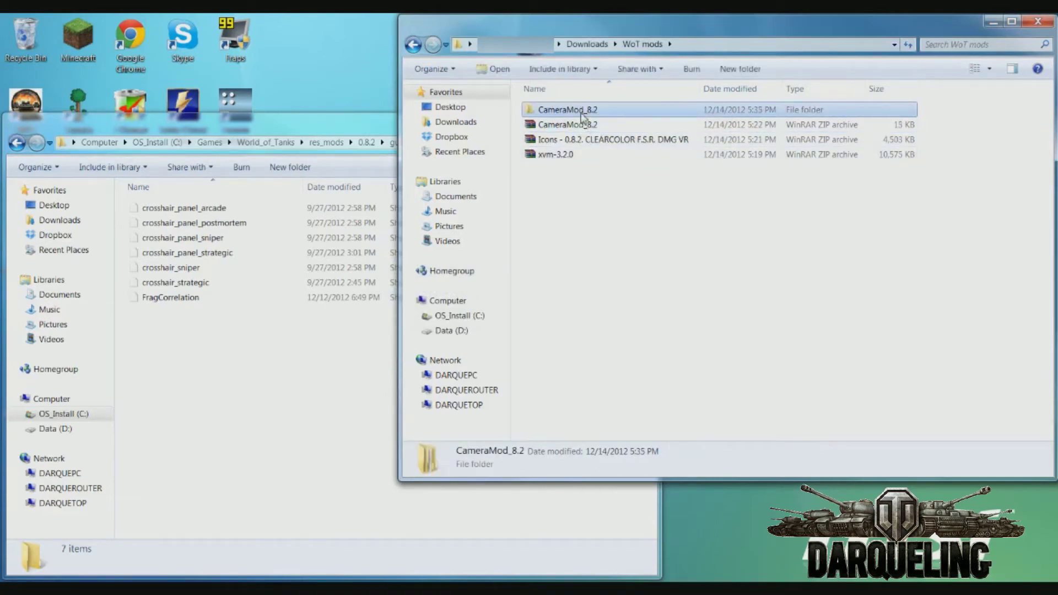
double_click(582, 114)
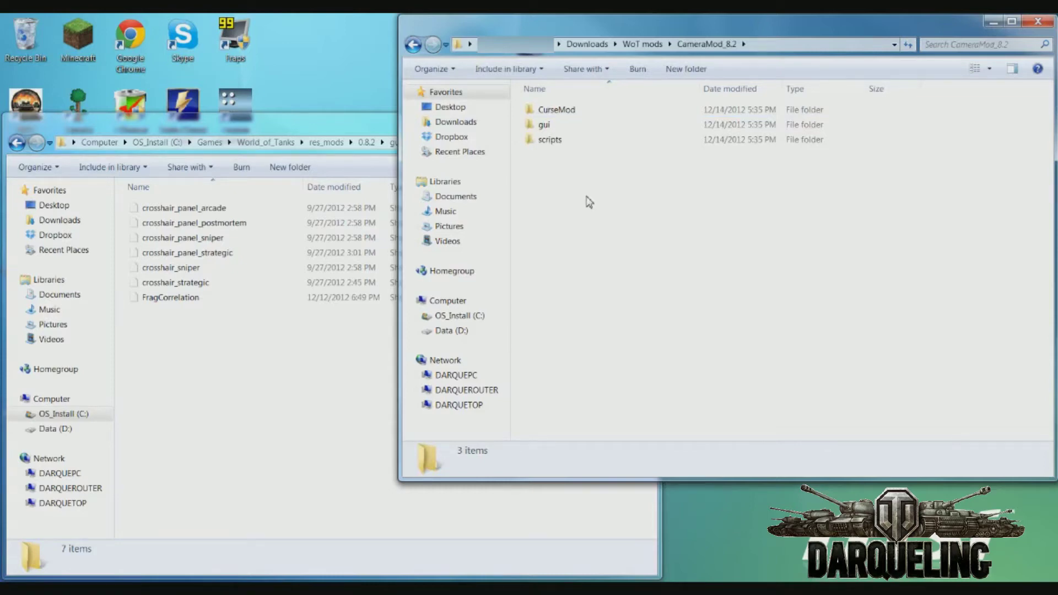
left_click(557, 113)
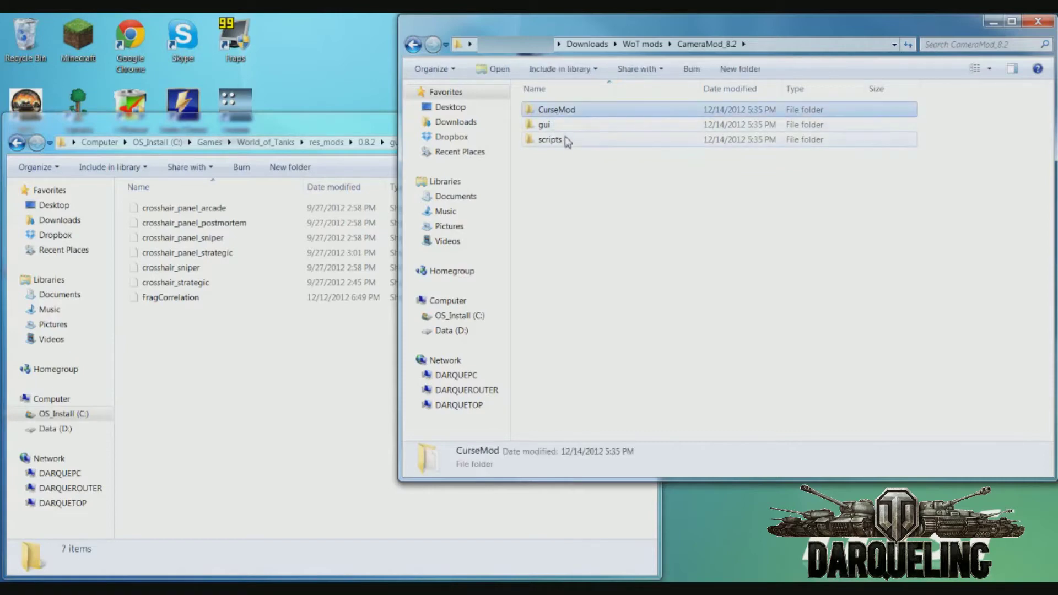
double_click(565, 129)
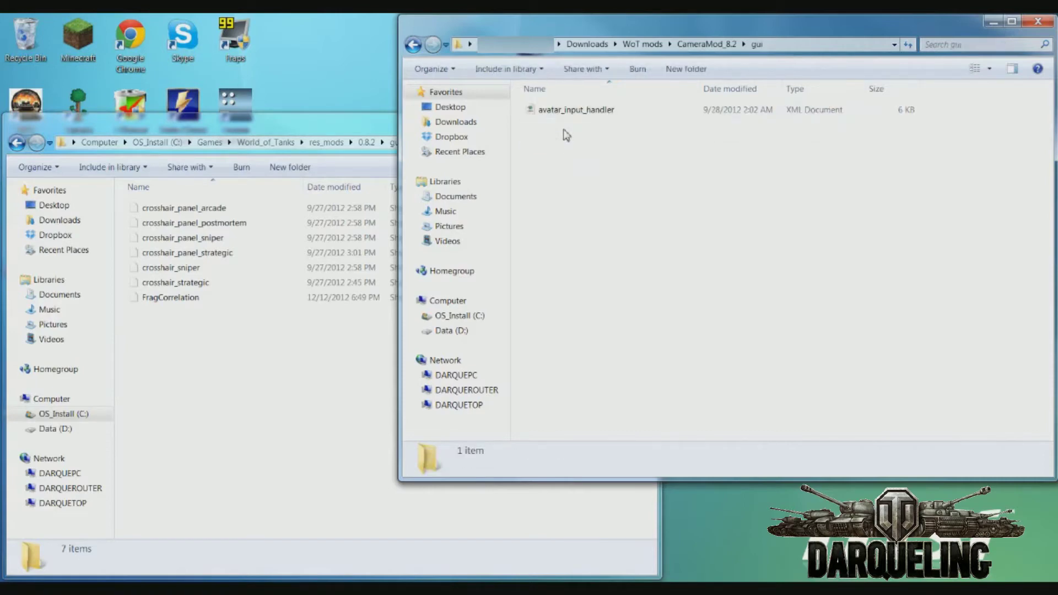
Copy the avatar_input_handler file from CameraMod_8.2\gui into the game's res_mods\0.8.2\gui folder
left_click(566, 116)
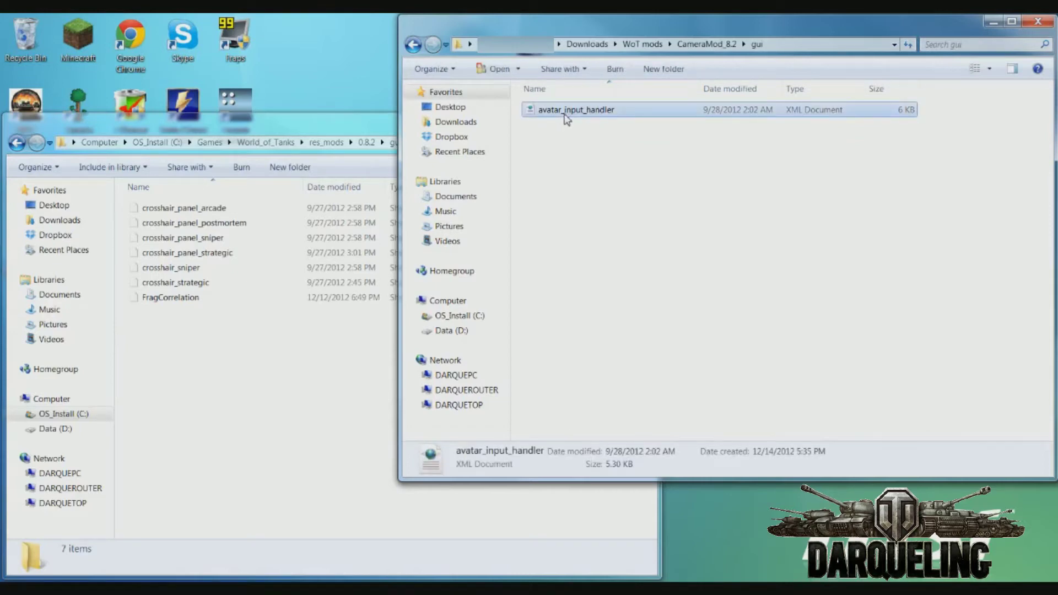
left_click(311, 361)
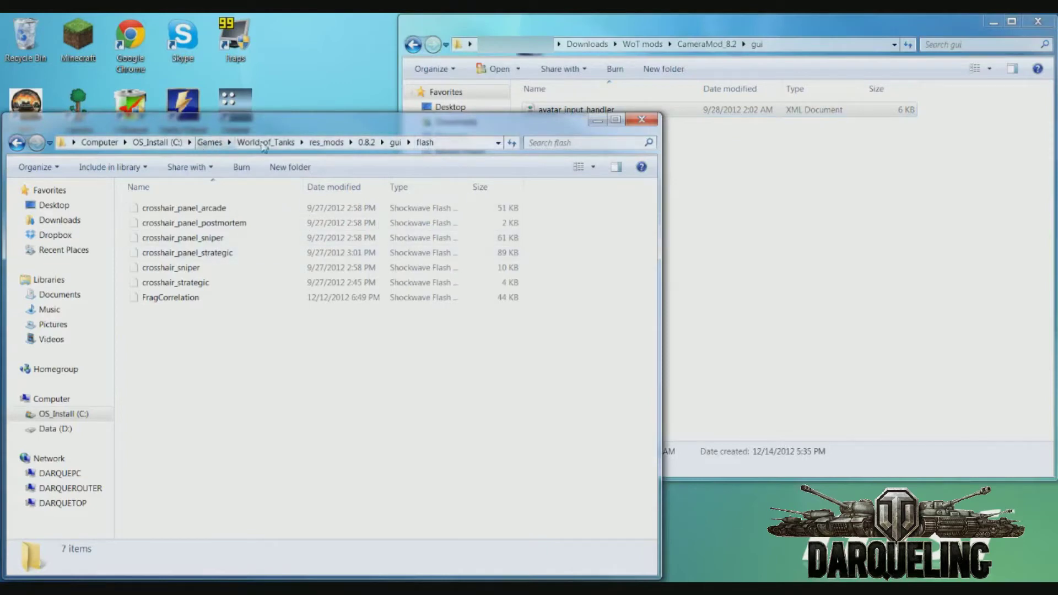
left_click(367, 143)
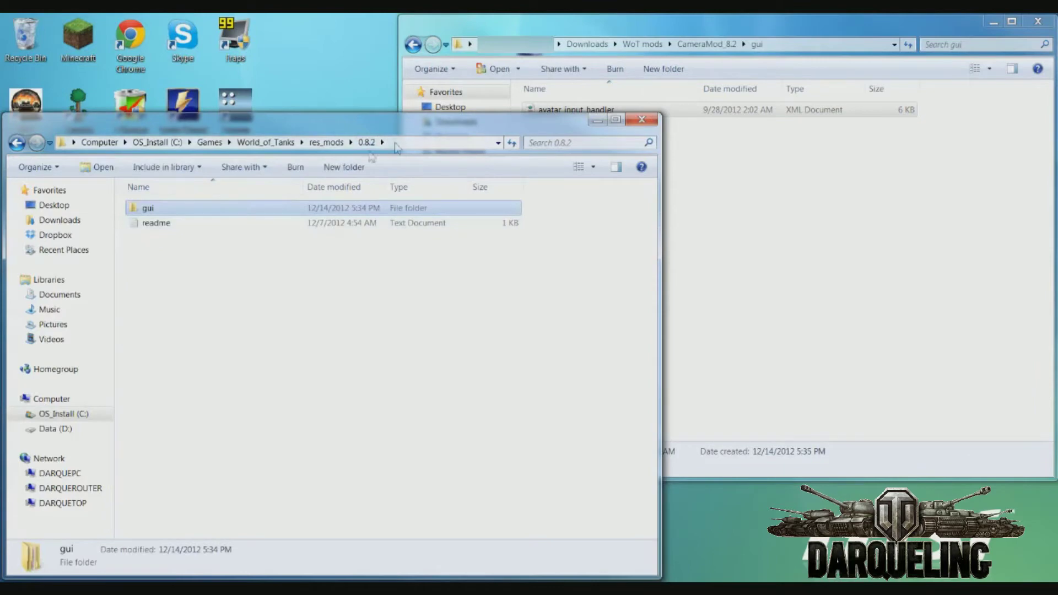
double_click(179, 211)
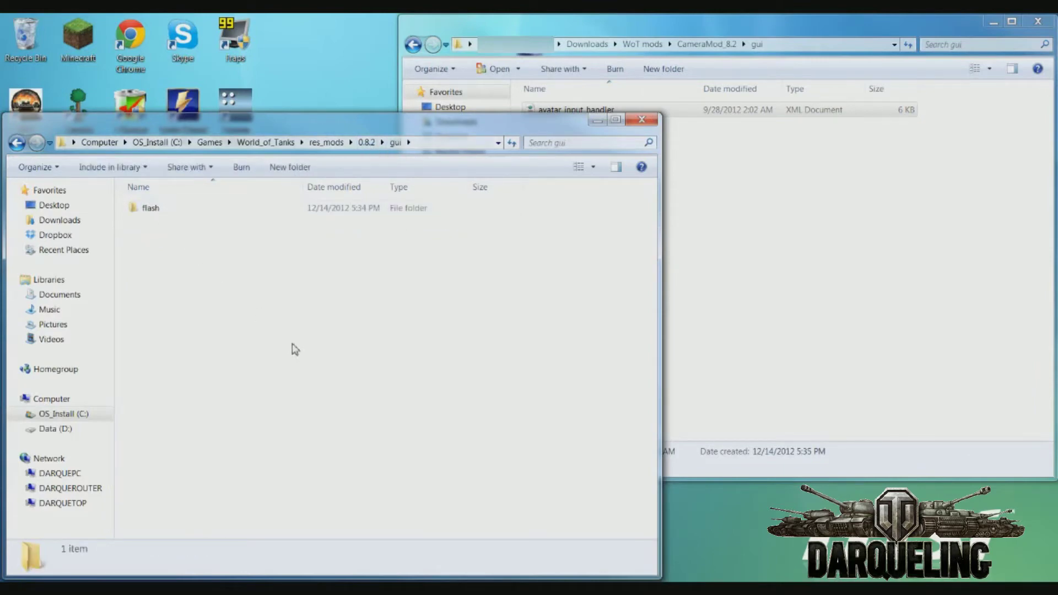
key("ctrl+v")
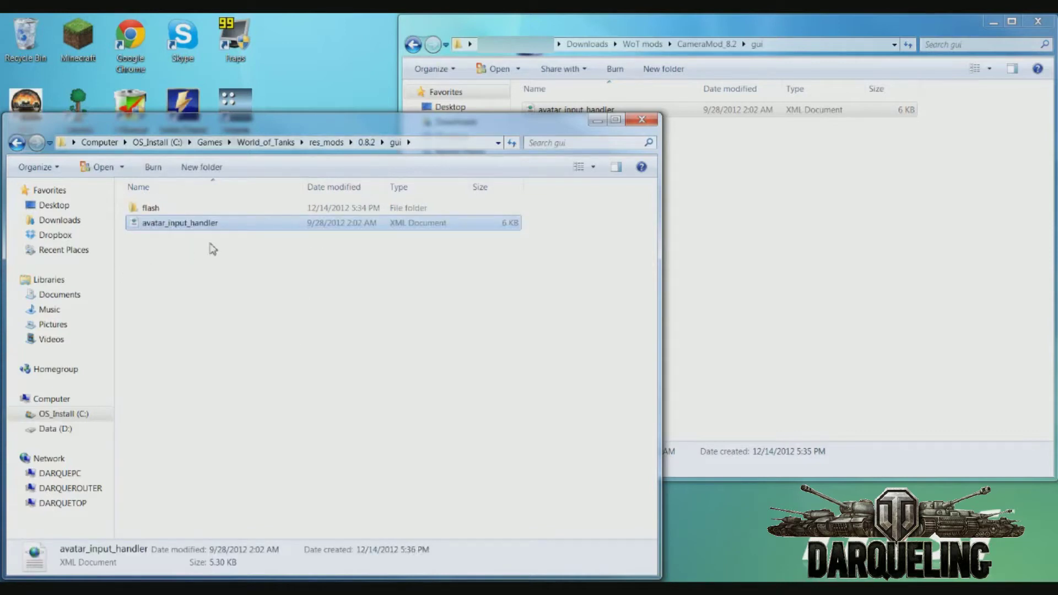
Examine the CameraMod_8.2 scripts folder down to its client\AvatarInputHandler subfolder, and return to the CameraMod_8.2 folder
left_click(763, 227)
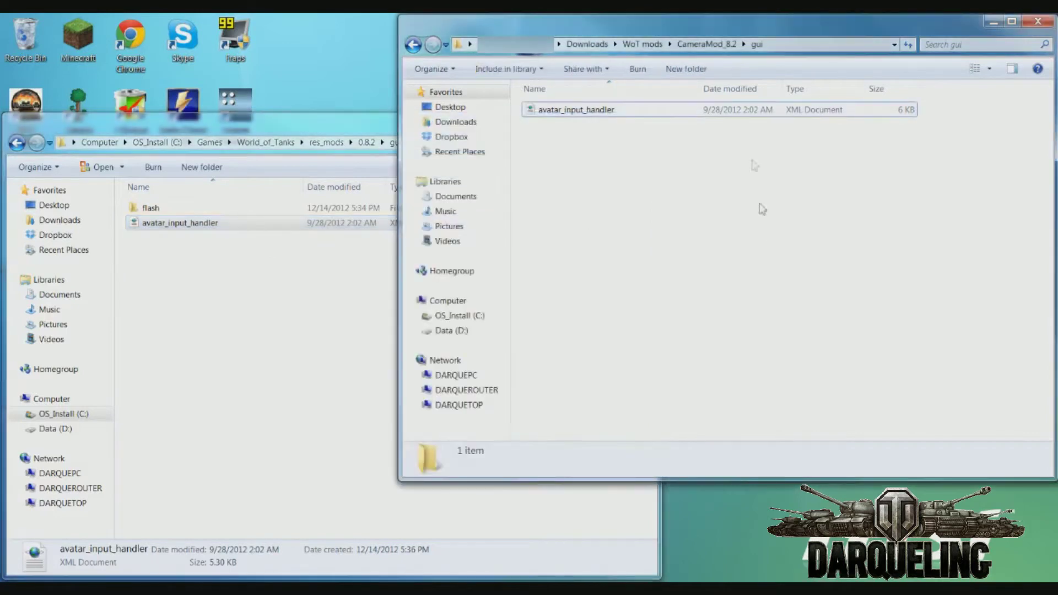
left_click(718, 48)
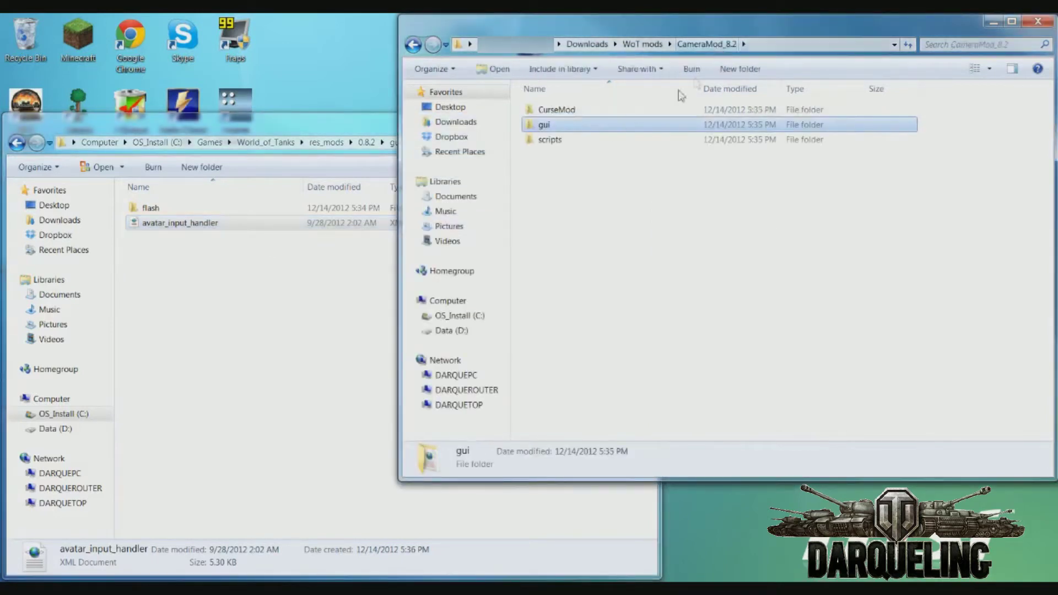
double_click(588, 140)
double_click(564, 113)
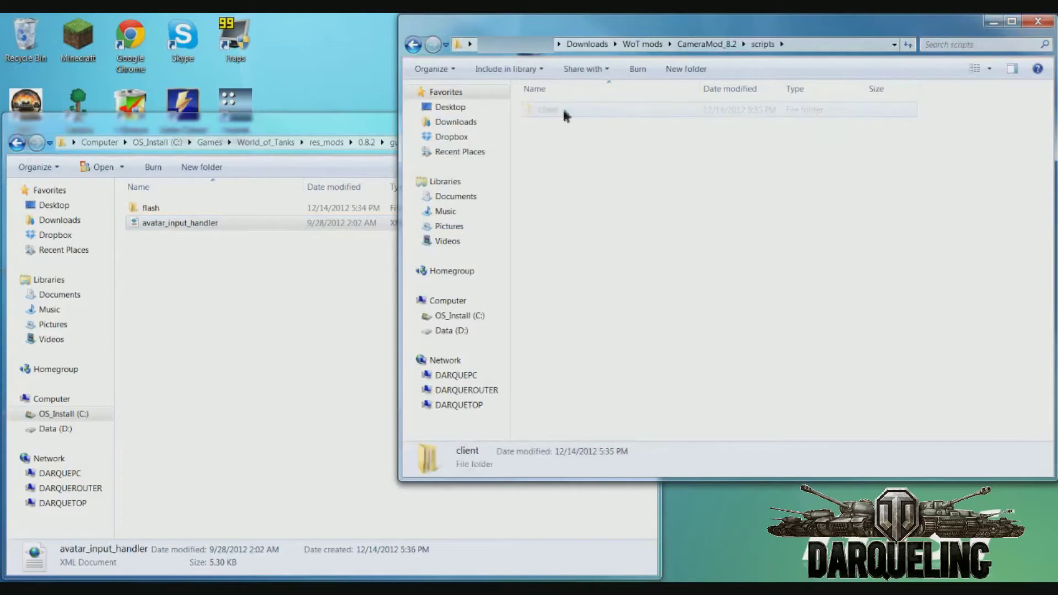
double_click(570, 116)
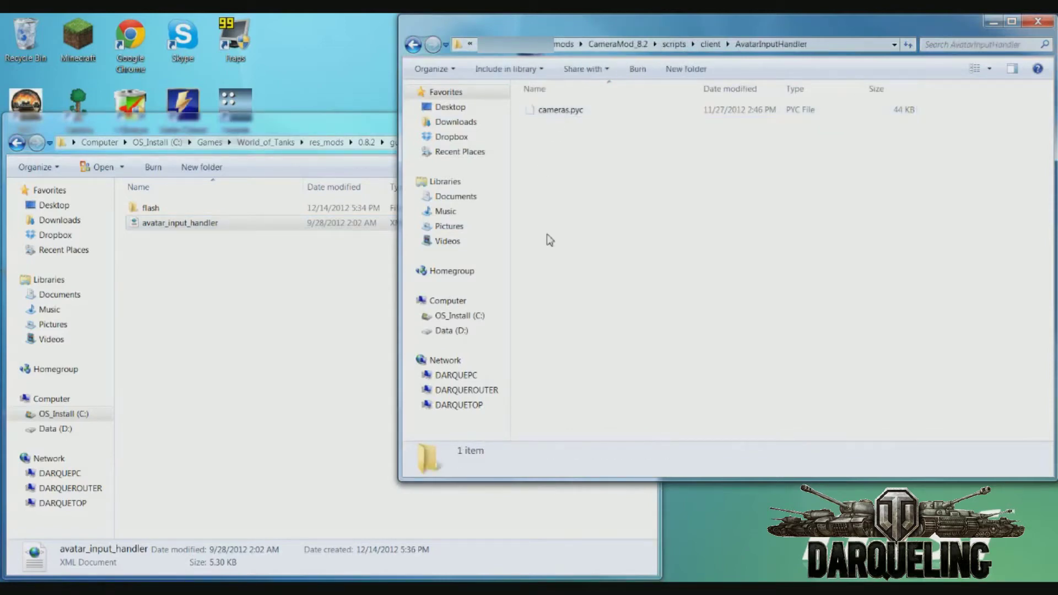
left_click(414, 46)
left_click(414, 45)
left_click(415, 46)
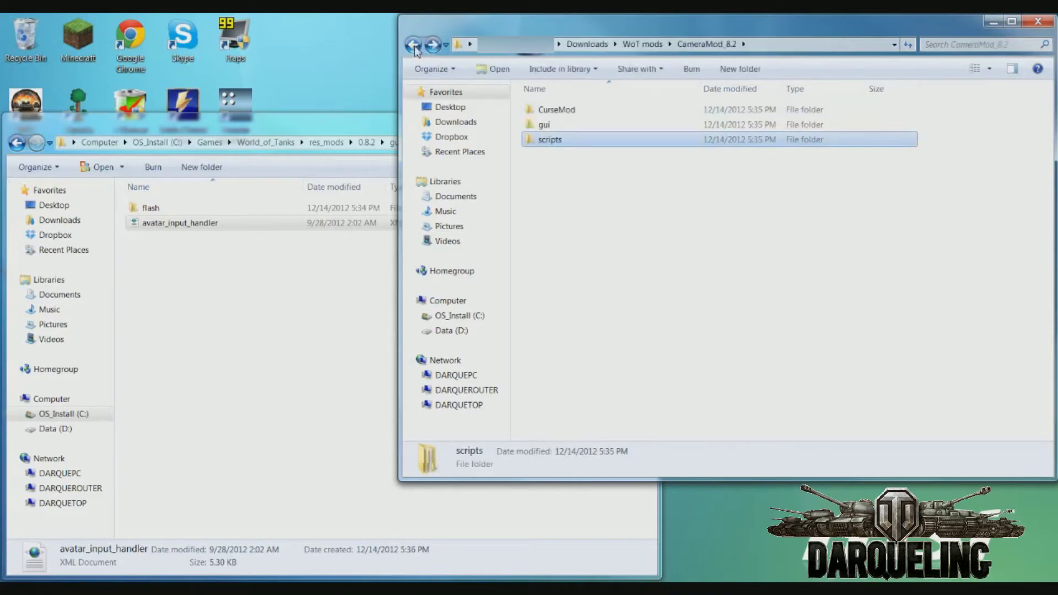
Copy the scripts folder from CameraMod_8.2 into the game's res_mods\0.8.2\gui folder
left_click(367, 269)
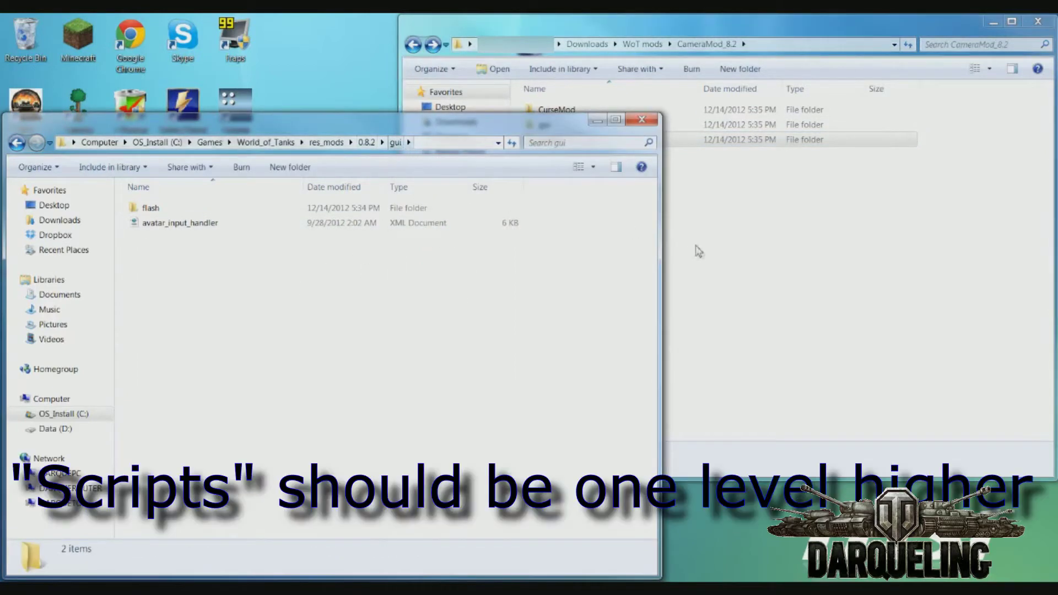
left_click(738, 258)
left_click(573, 141)
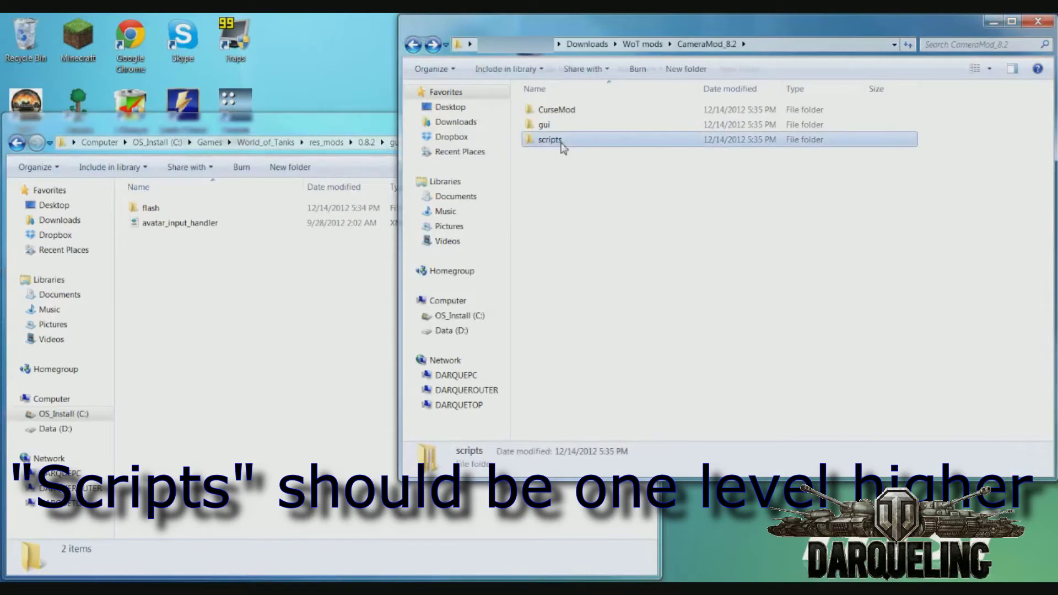
right_click(559, 144)
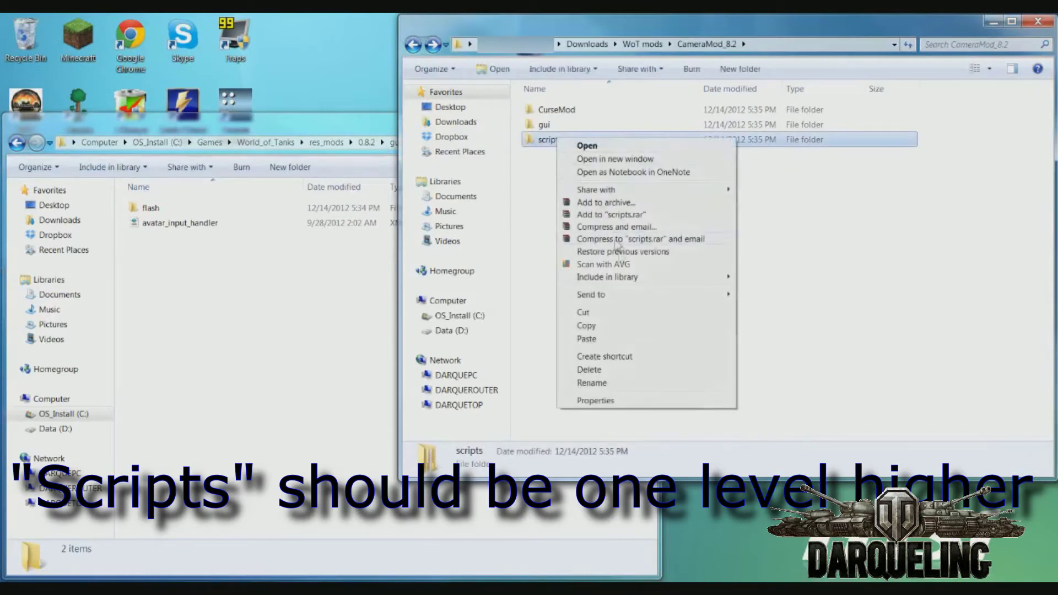
left_click(616, 326)
left_click(230, 278)
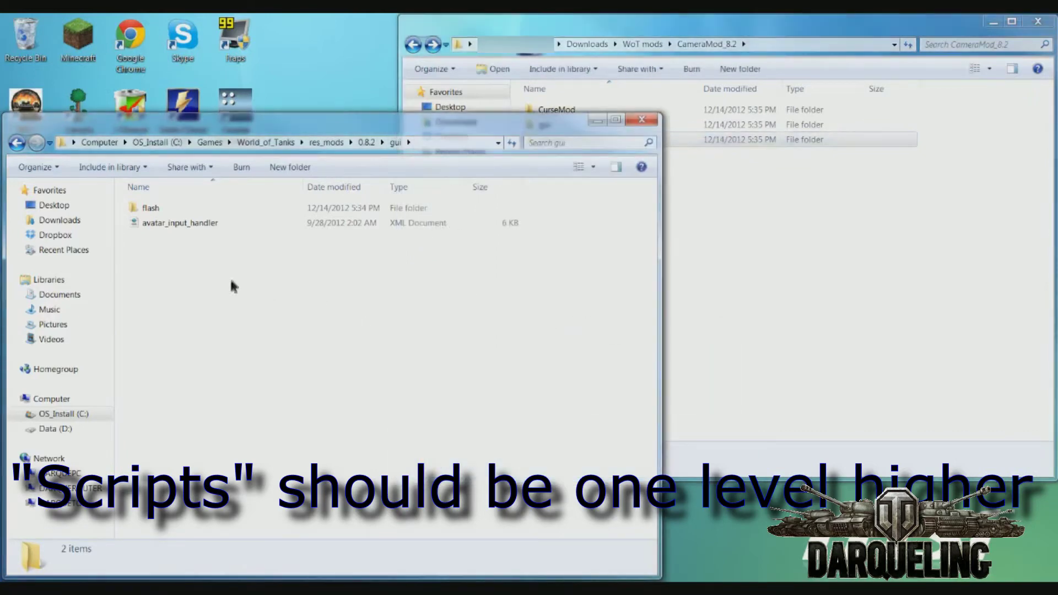
right_click(230, 280)
left_click(288, 364)
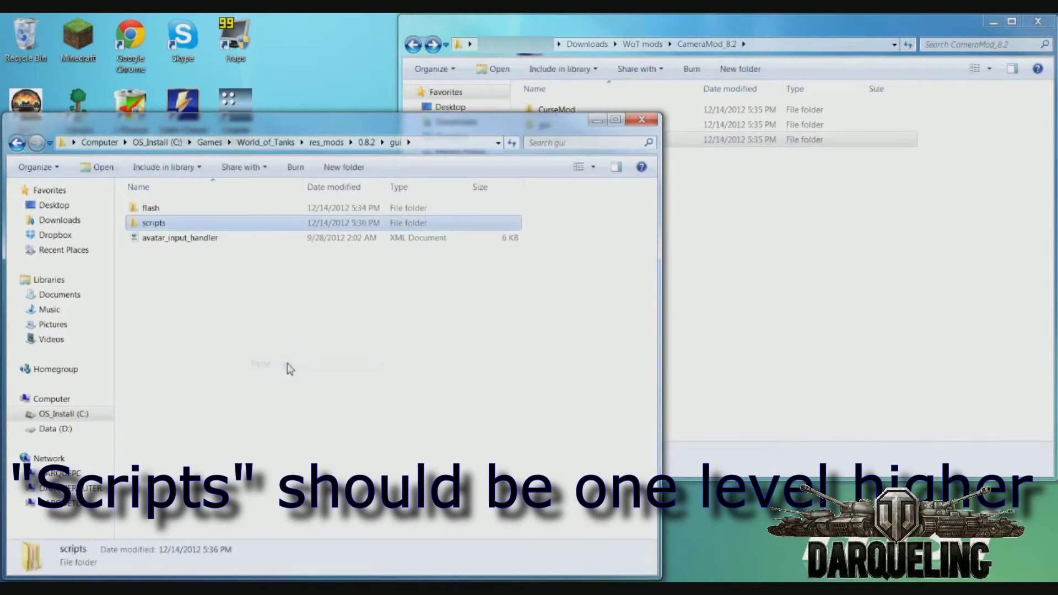
left_click(297, 360)
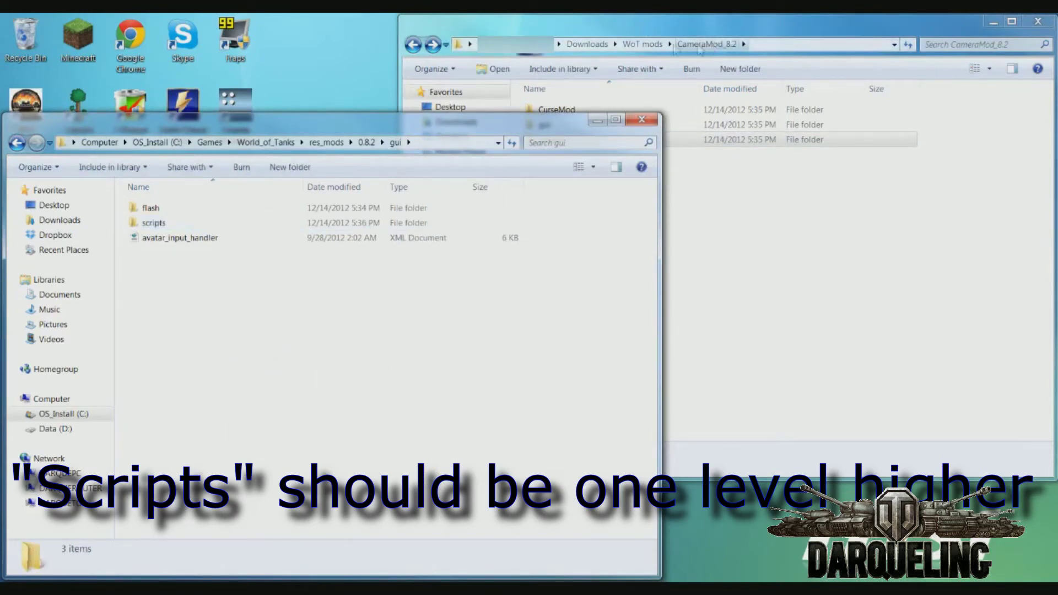
Delete the CameraMod_8.2 folder and its archive from the WoT mods download folder
left_click(643, 44)
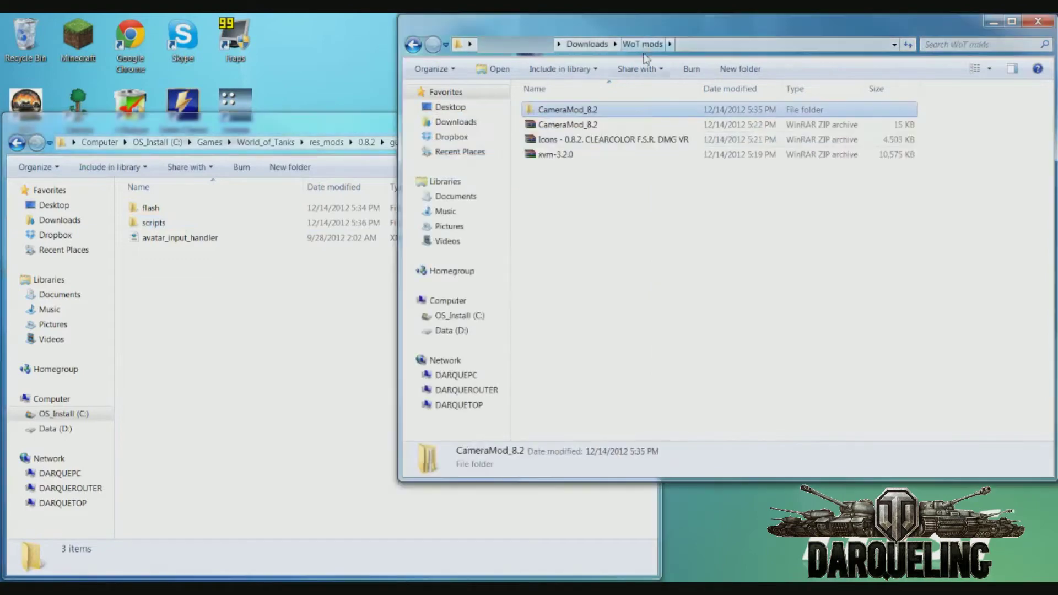
left_click(593, 124, "ctrl")
key("Delete")
key("Return")
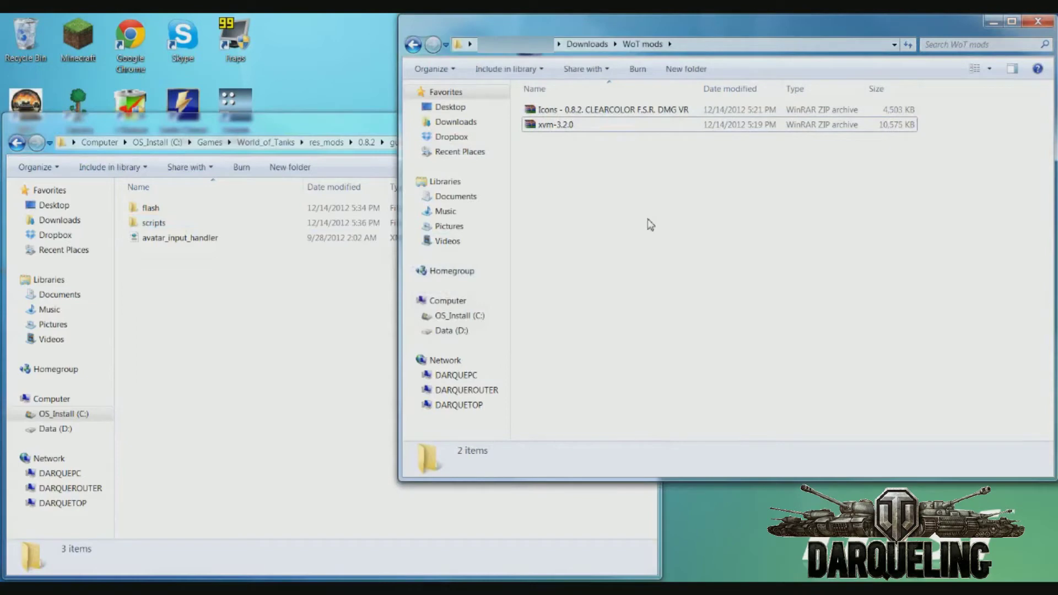
Extract the Icons - 0.8.2. CLEARCOLOR F.S.R. DMG VR archive into a folder of the same name and open it
left_click(572, 114)
right_click(571, 114)
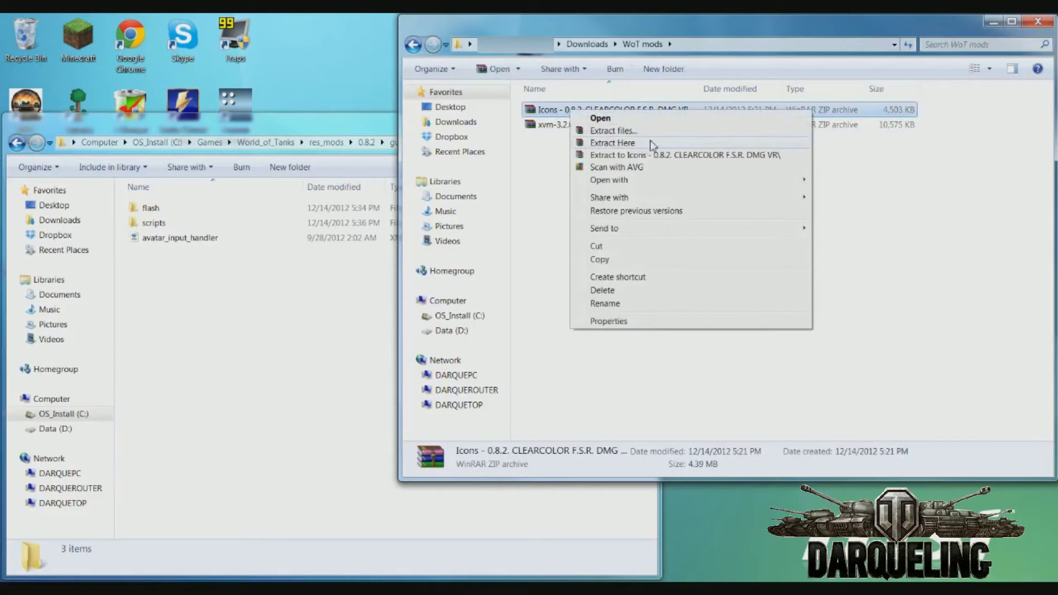
left_click(658, 156)
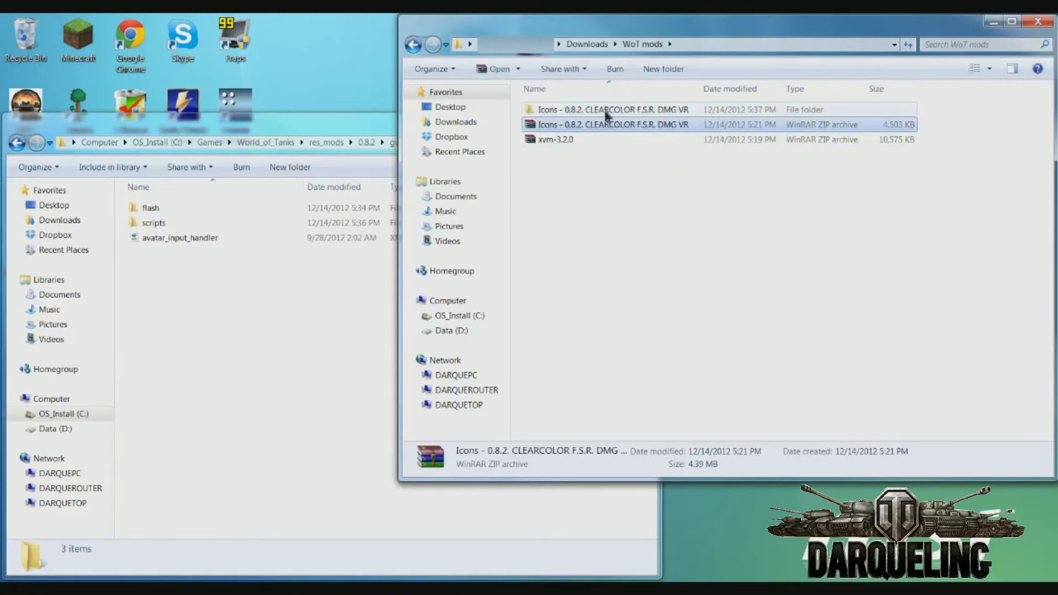
double_click(607, 110)
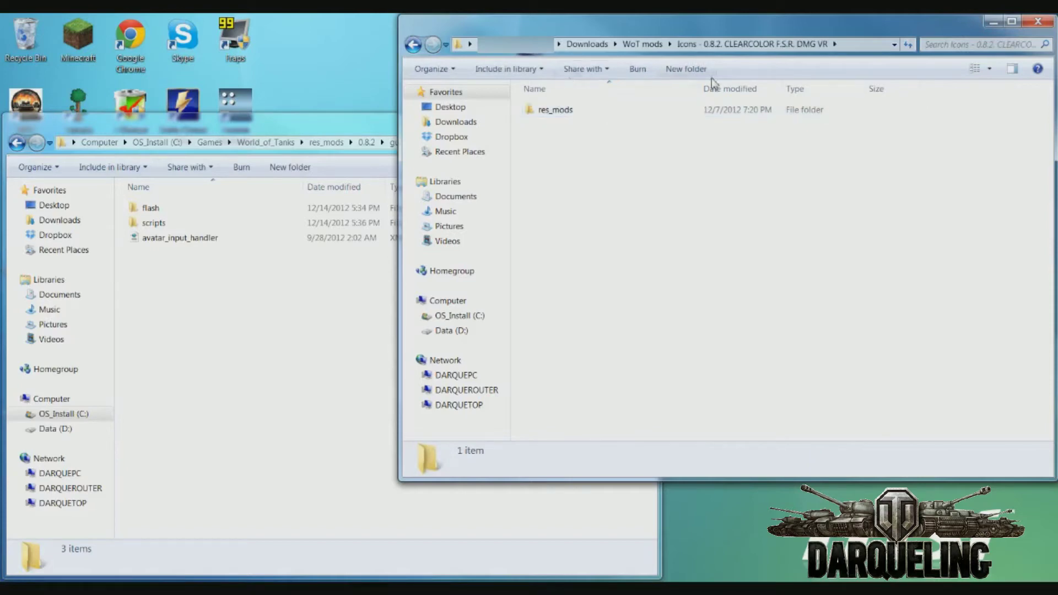
Open the extracted icon mod's res_mods\0.8.2\gui folder and compare it with the game's res_mods\0.8.2\gui folder
left_click(379, 348)
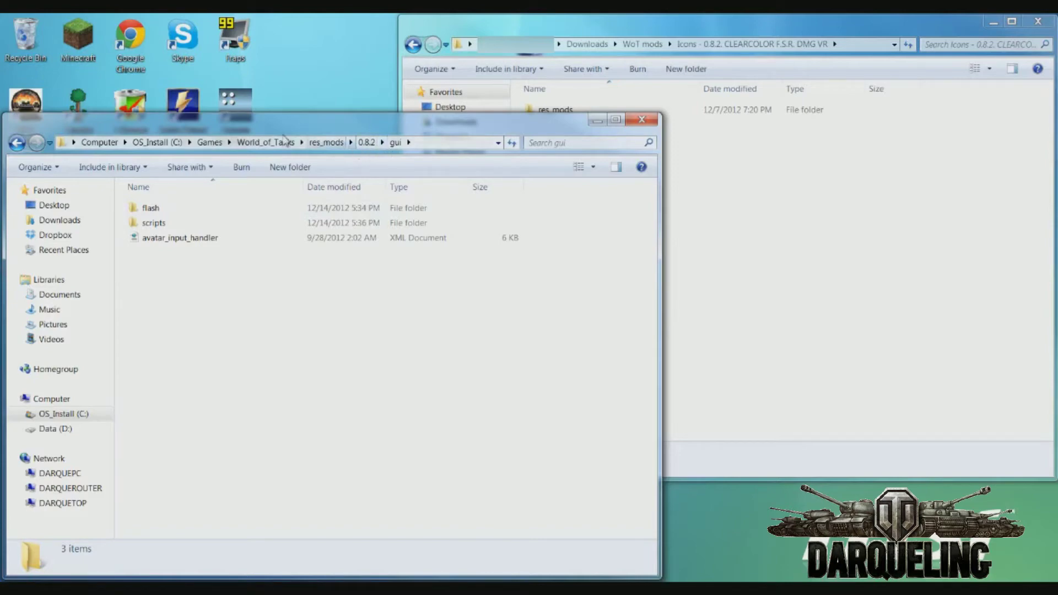
left_click(754, 256)
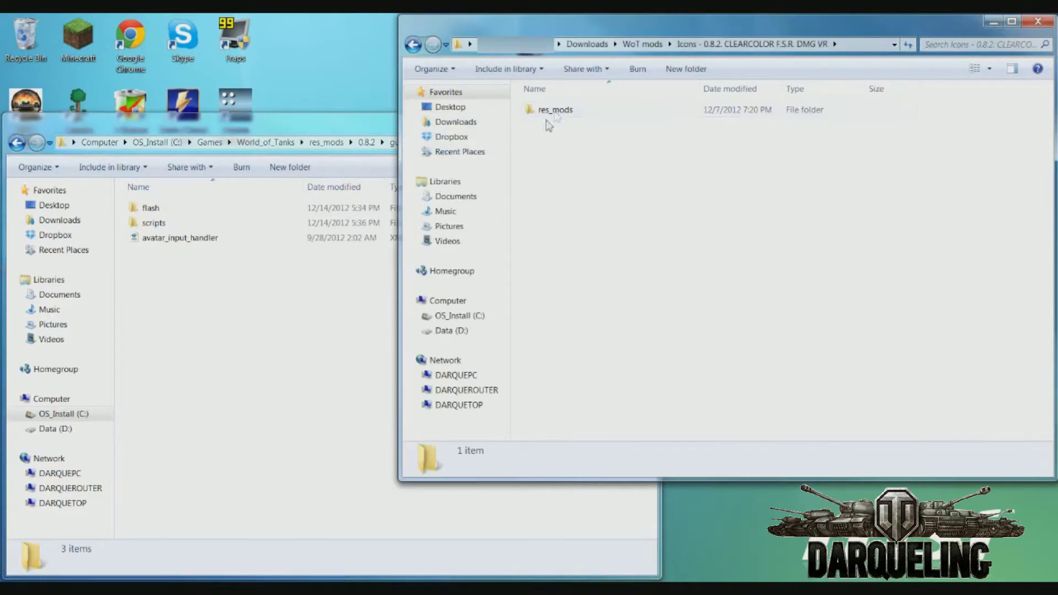
left_click(388, 265)
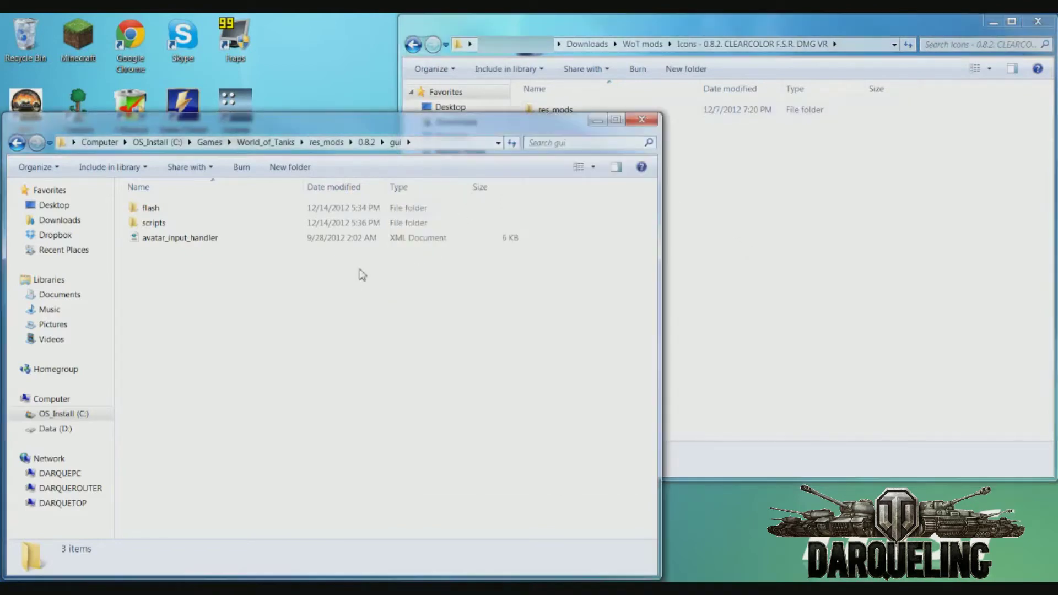
left_click(782, 150)
double_click(671, 111)
double_click(612, 113)
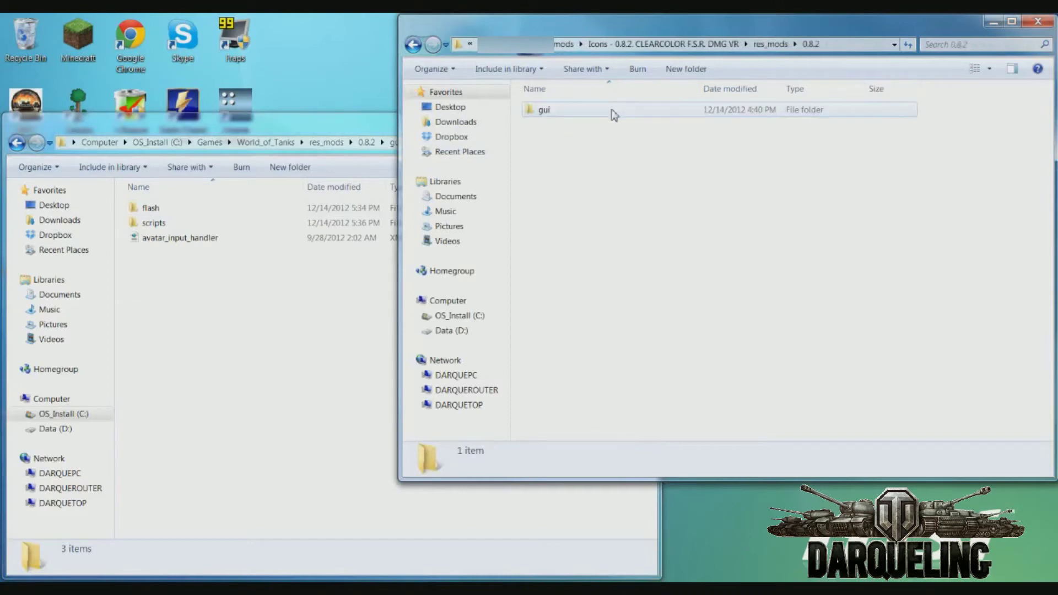
left_click(308, 301)
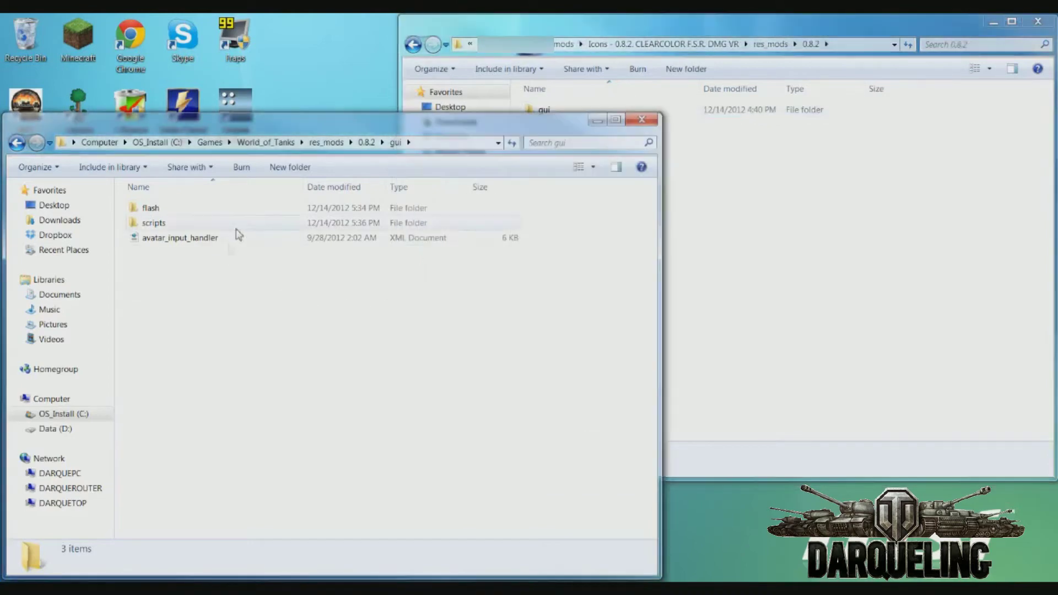
left_click(684, 195)
double_click(545, 110)
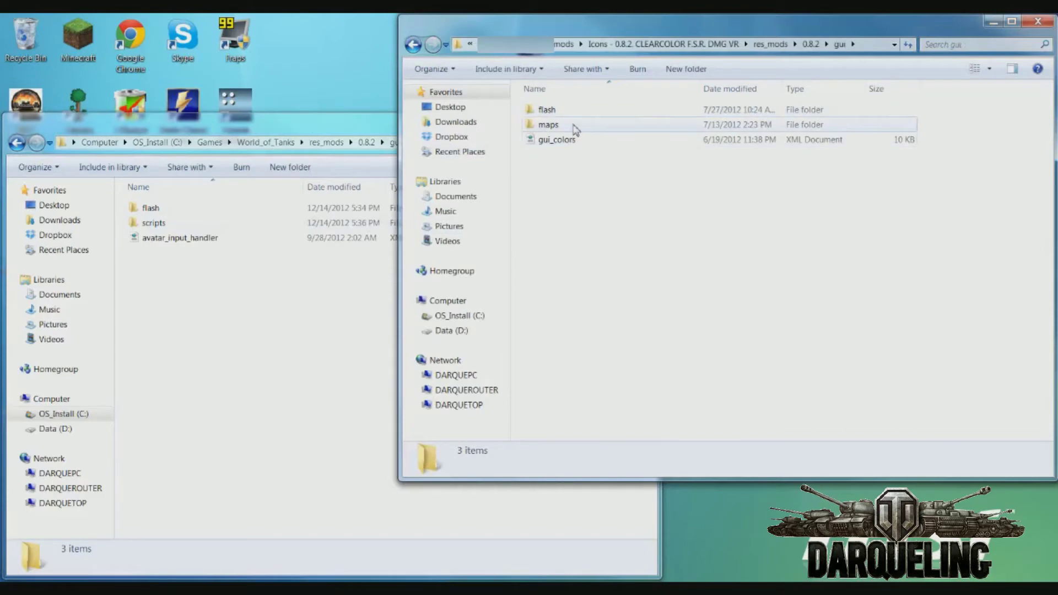
left_click(213, 279)
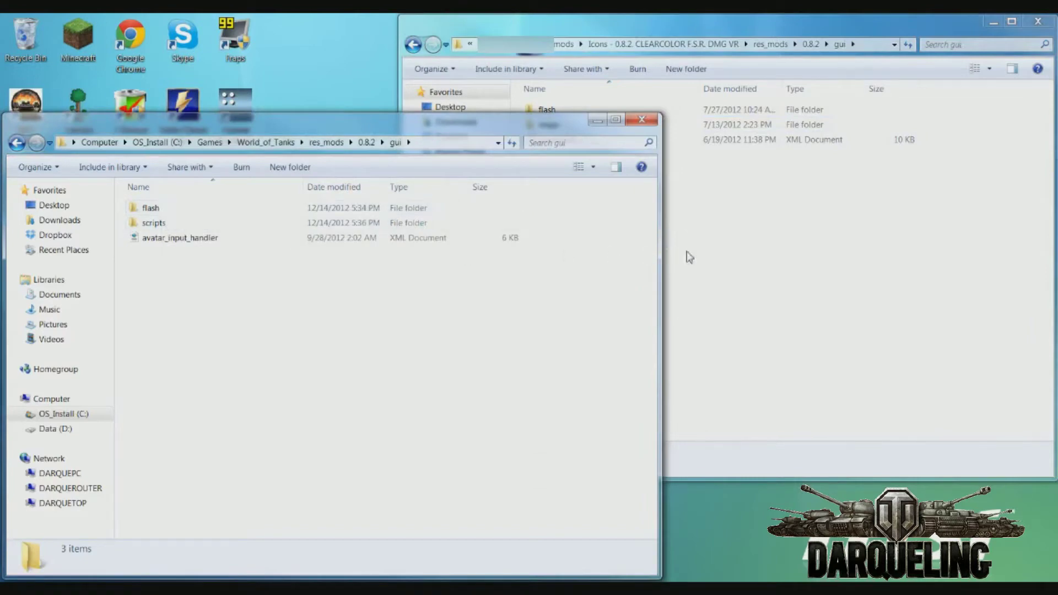
left_click(704, 253)
Copy all six files from the icon mod's gui\flash folder into the game's res_mods\0.8.2\gui\flash folder
double_click(562, 109)
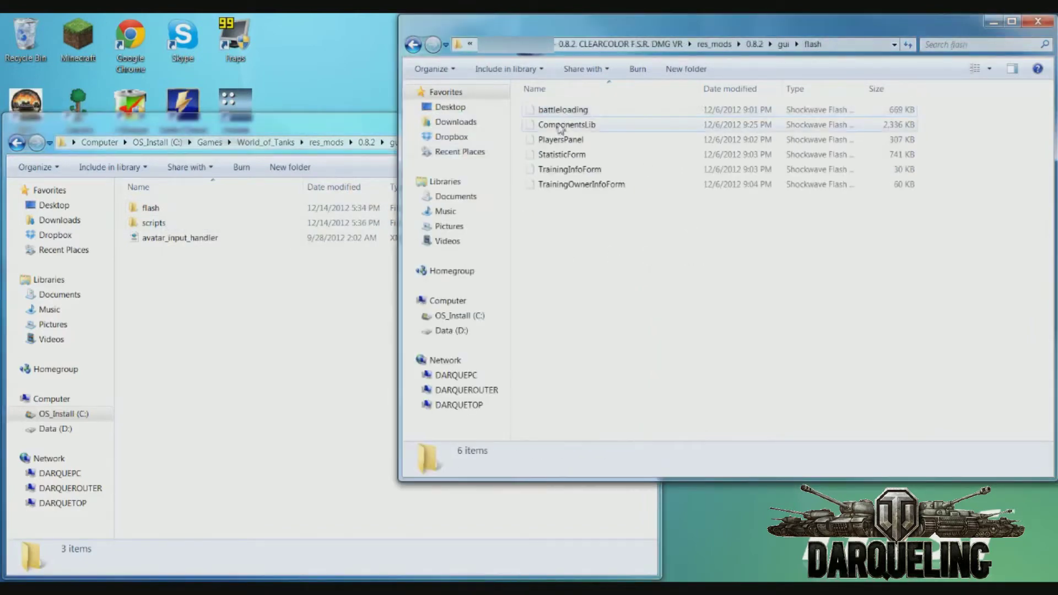
left_click(206, 212)
left_click(208, 212)
double_click(224, 210)
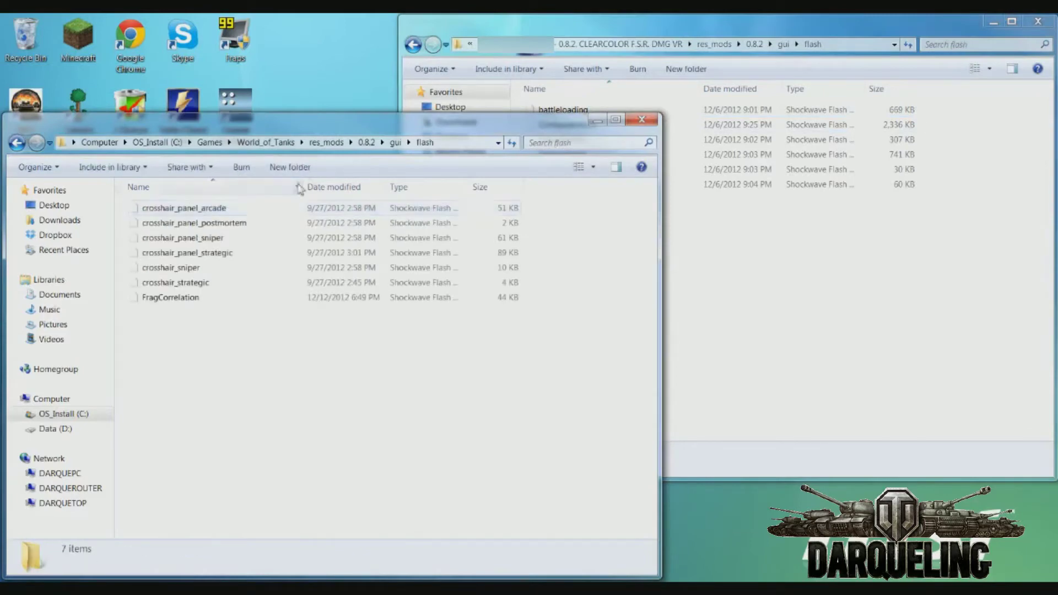
left_click(913, 323)
left_click_drag(719, 287, 498, 103)
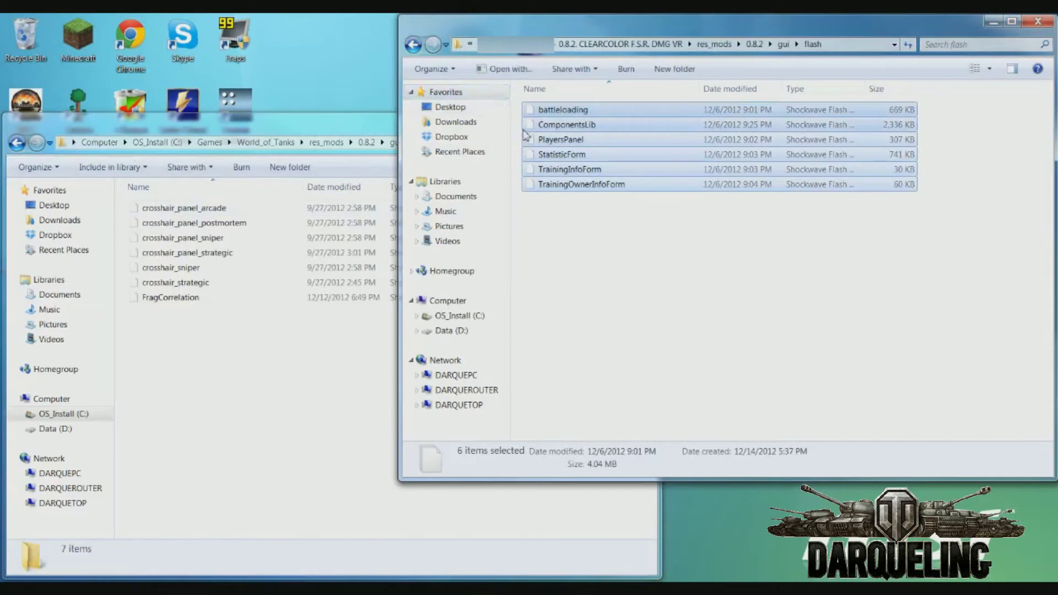
left_click_drag(526, 136, 782, 271)
left_click(293, 359)
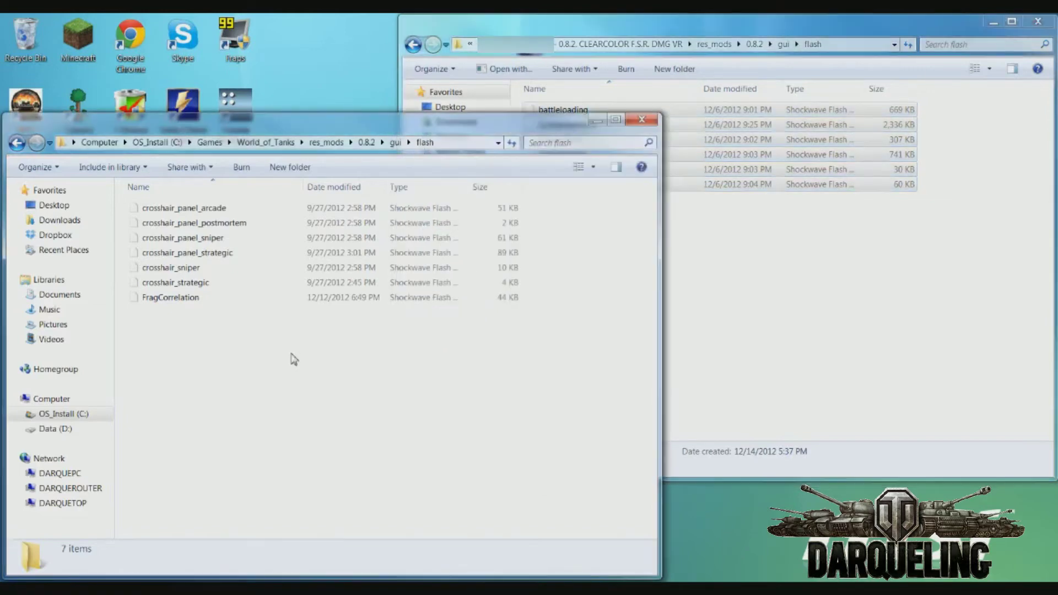
key("ctrl+v")
left_click(329, 443)
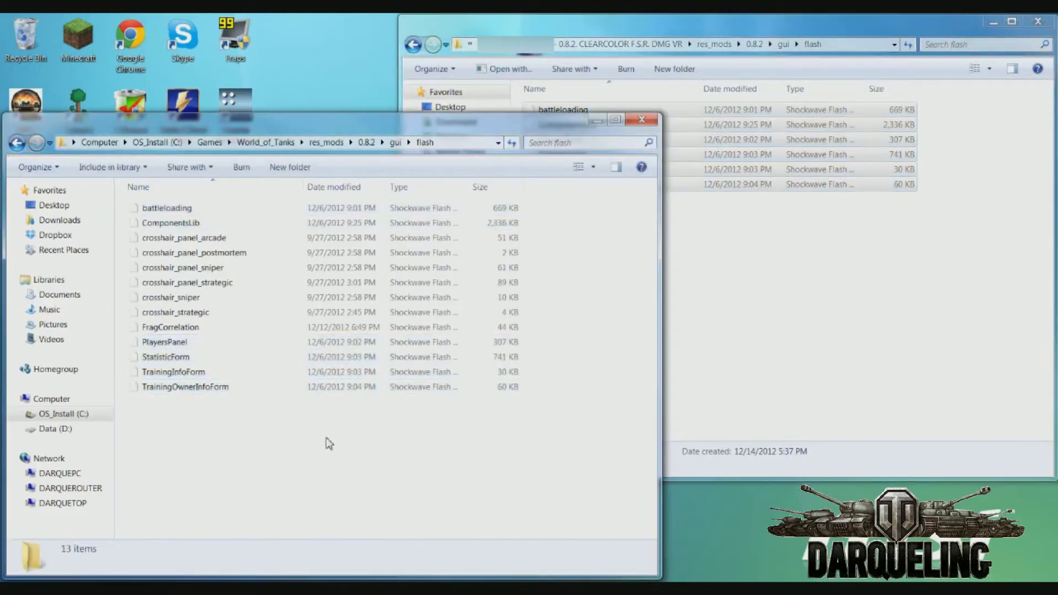
Copy the maps folder and gui_colors file from the icon mod's gui folder into the game's res_mods\0.8.2\gui folder
left_click(395, 142)
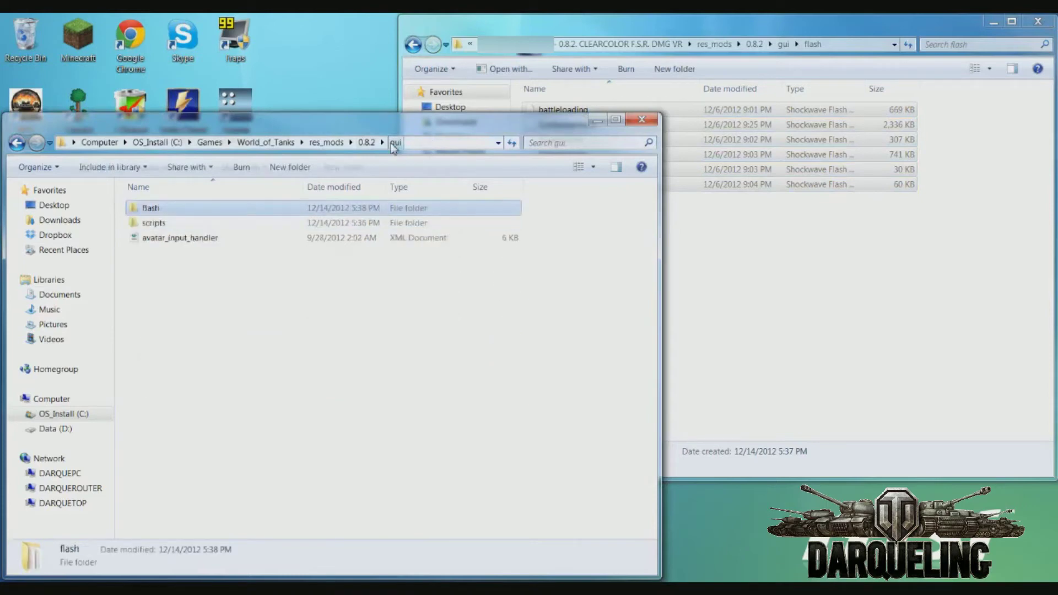
left_click(786, 44)
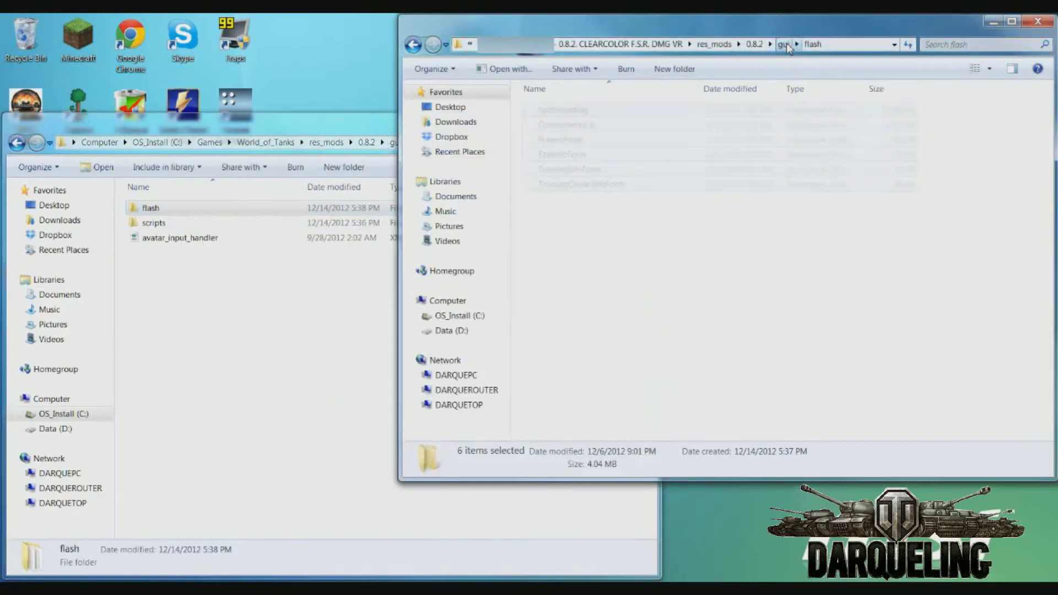
left_click_drag(577, 177, 531, 125)
left_click(277, 279)
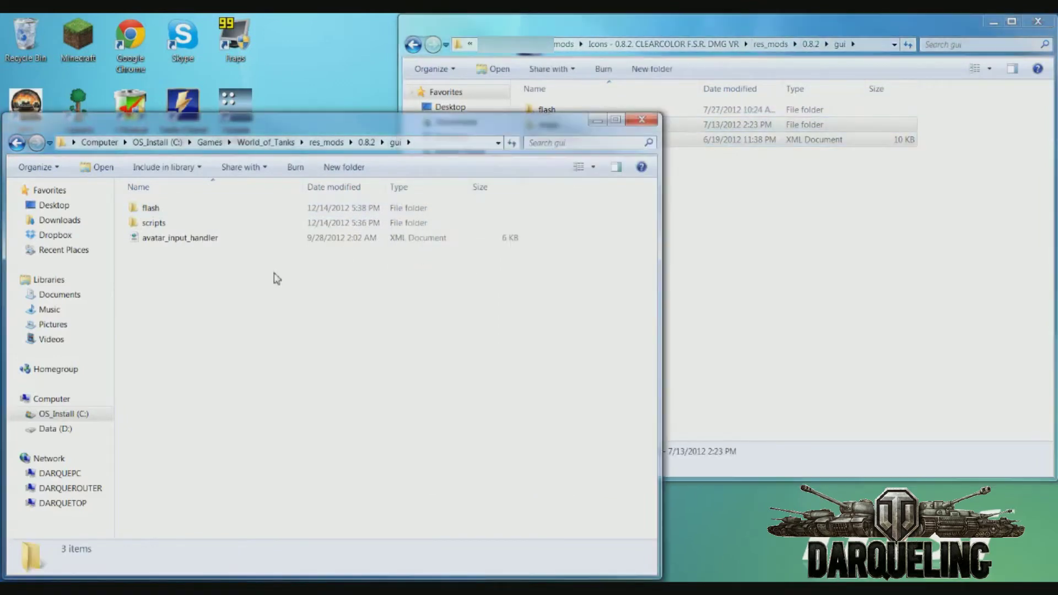
right_click(682, 132)
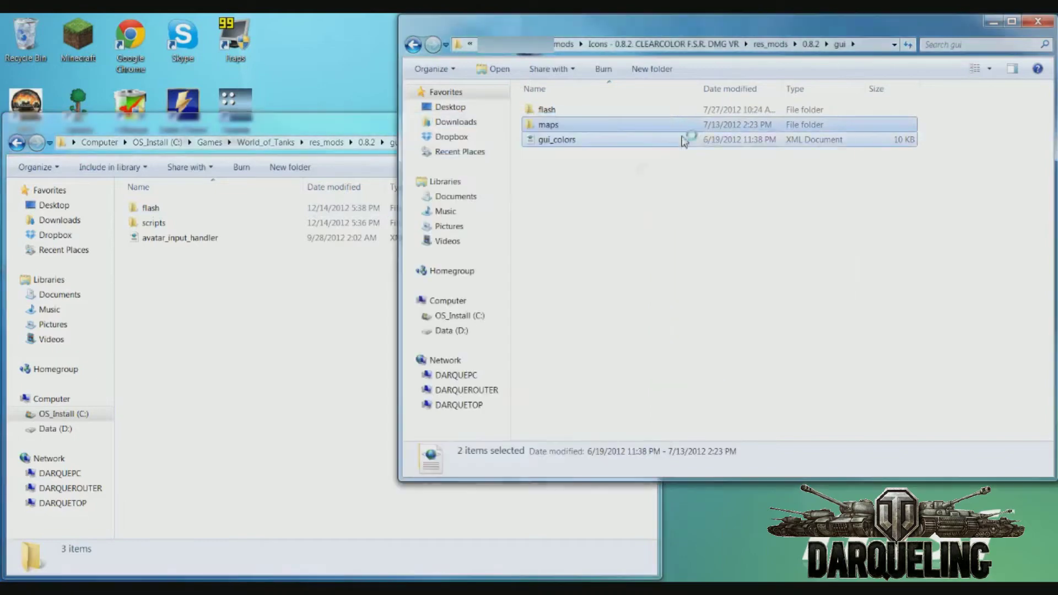
left_click(726, 279)
left_click(312, 285)
right_click(313, 280)
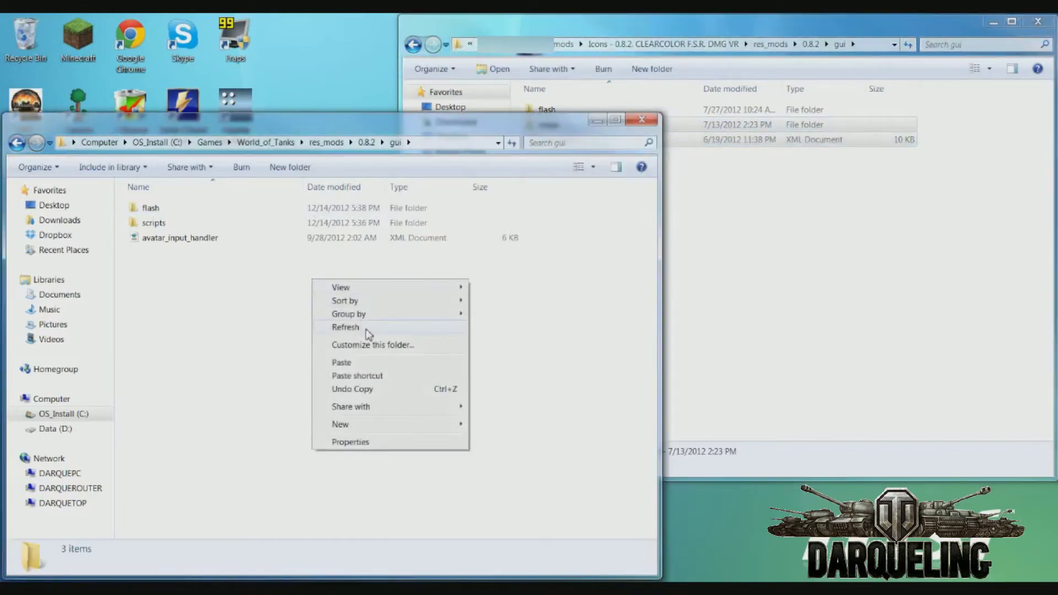
left_click(379, 365)
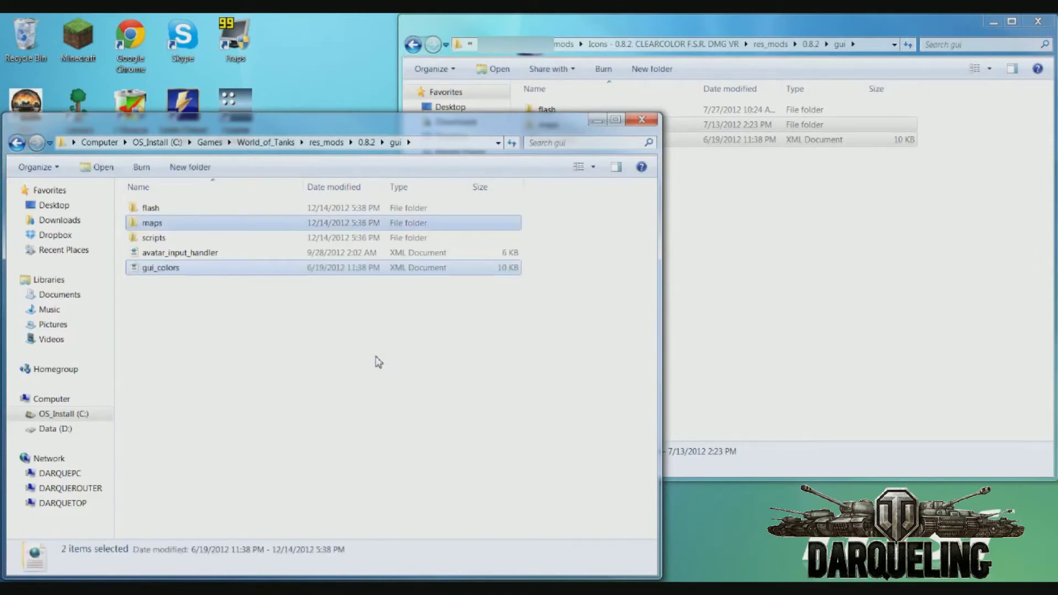
left_click(377, 361)
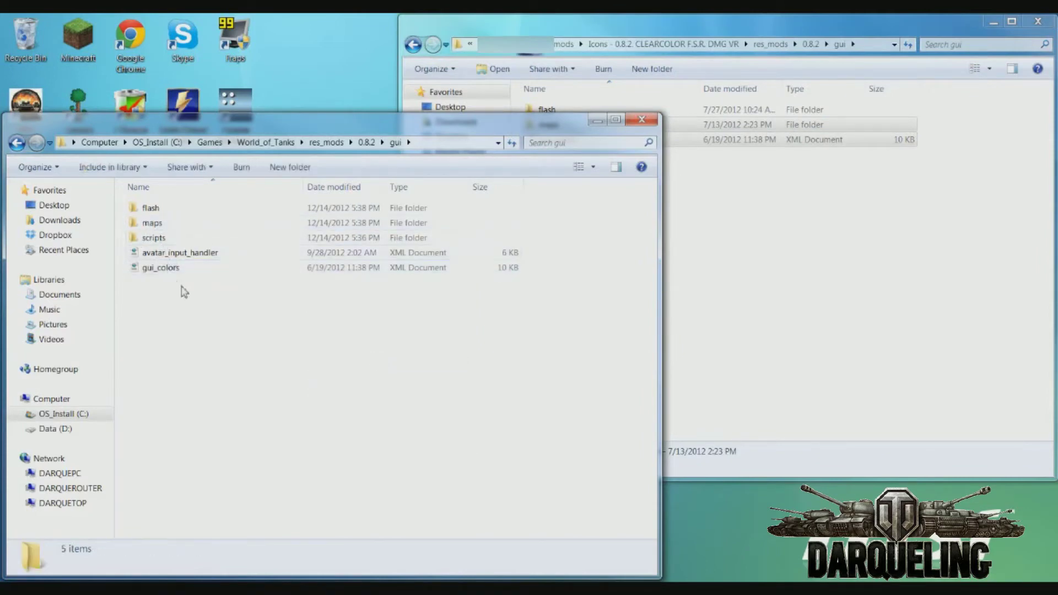
Go back to the WoT mods download folder and delete the Icons - 0.8.2. CLEARCOLOR F.S.R. DMG VR folder and its archive
left_click(805, 350)
key("BackSpace")
key("BackSpace")
key("BackSpace")
key("BackSpace")
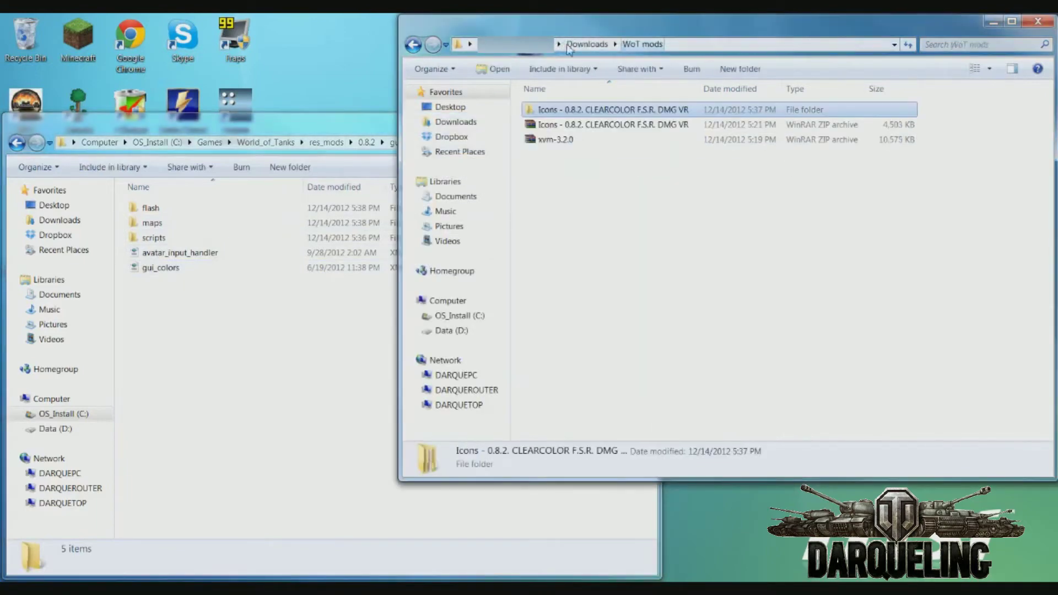
left_click(578, 124, "ctrl")
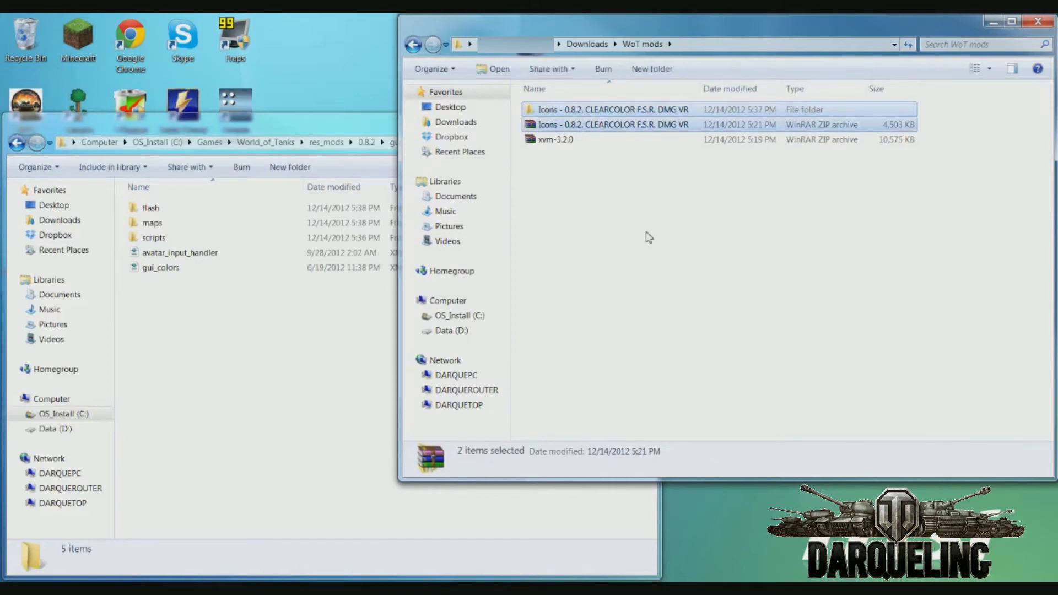
key("Delete")
key("Return")
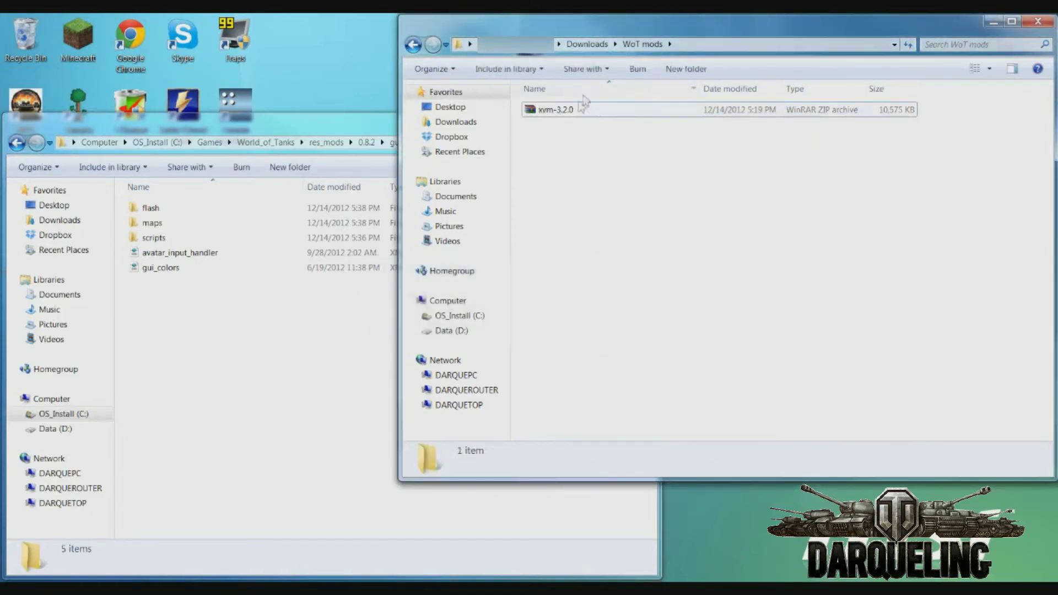
Extract the xvm-3.2.0 archive into a folder of the same name and open its res_mods folder
left_click(577, 111)
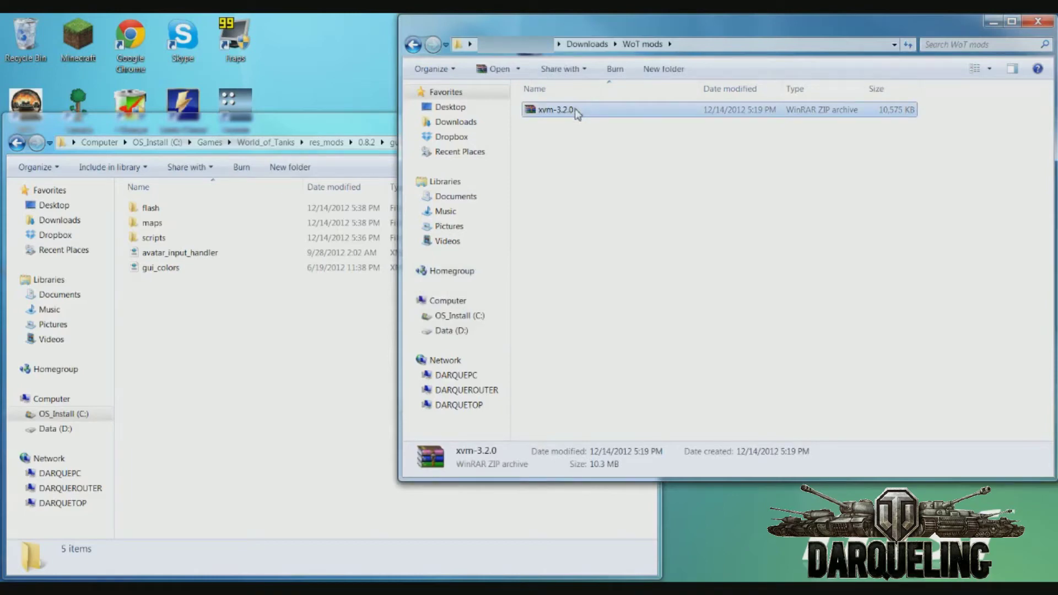
right_click(576, 112)
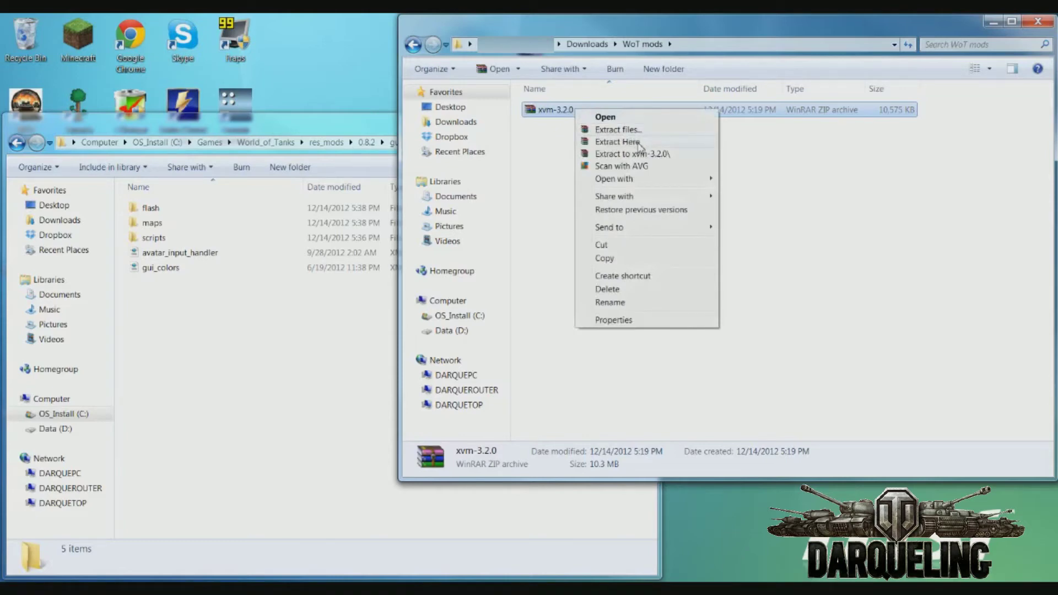
left_click(639, 154)
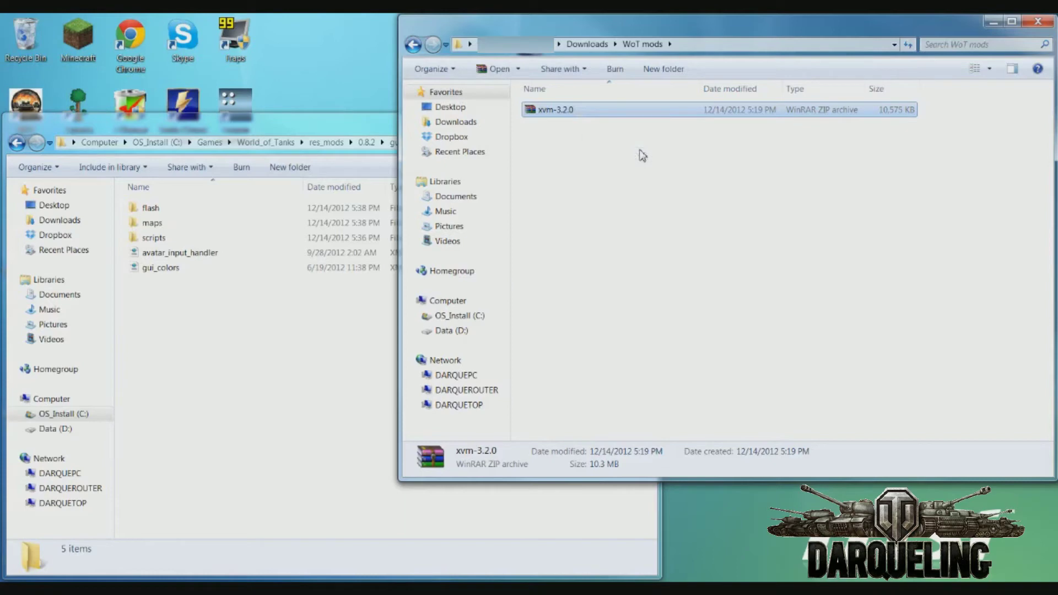
double_click(590, 113)
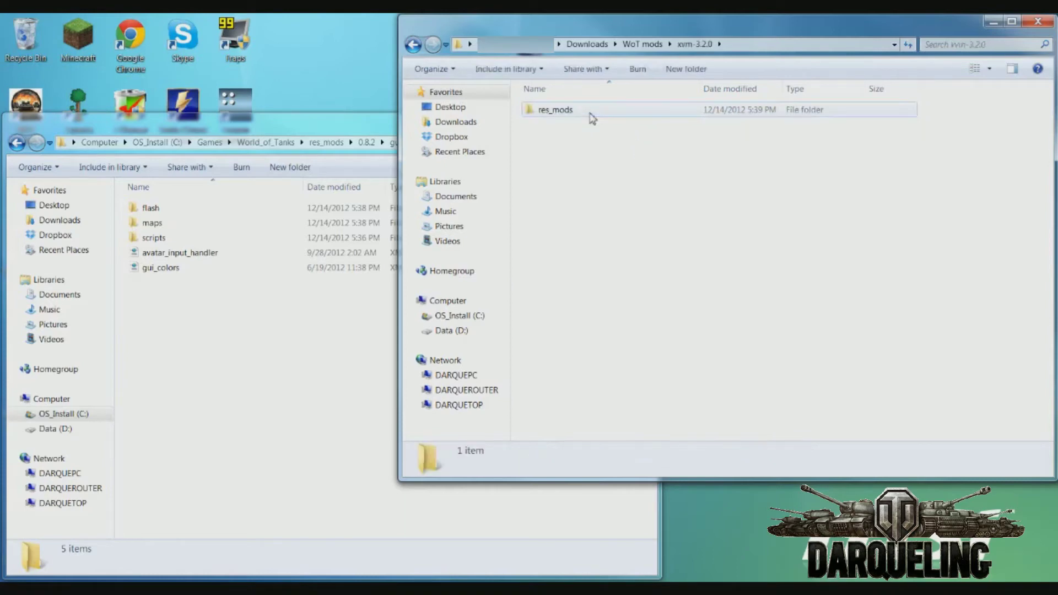
double_click(590, 114)
Copy XVM's clanicons folder into the game's res_mods folder, merging all folders and replacing all conflicting files
left_click(584, 125)
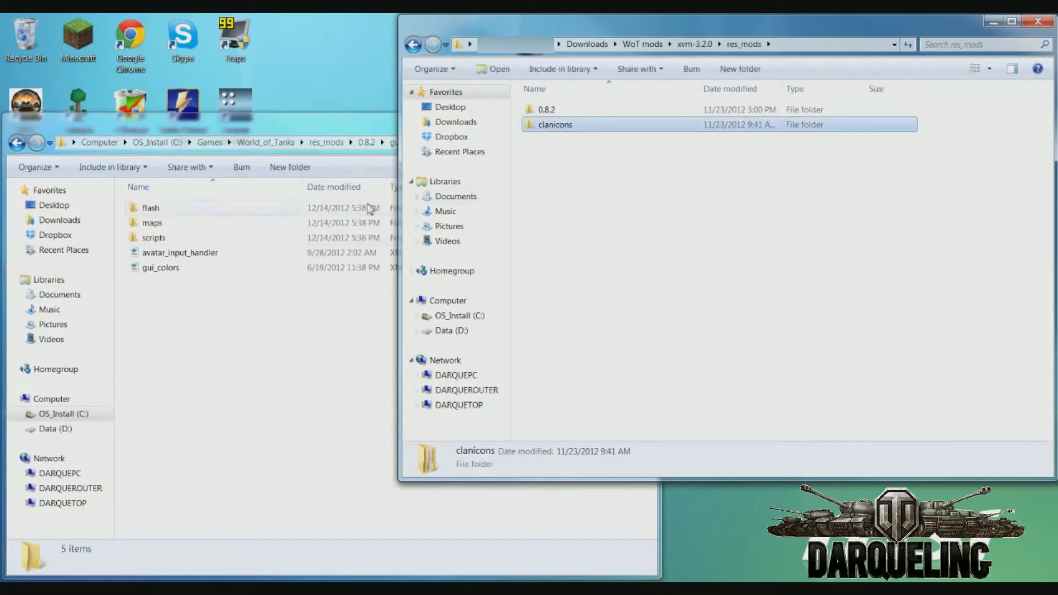
left_click(360, 242)
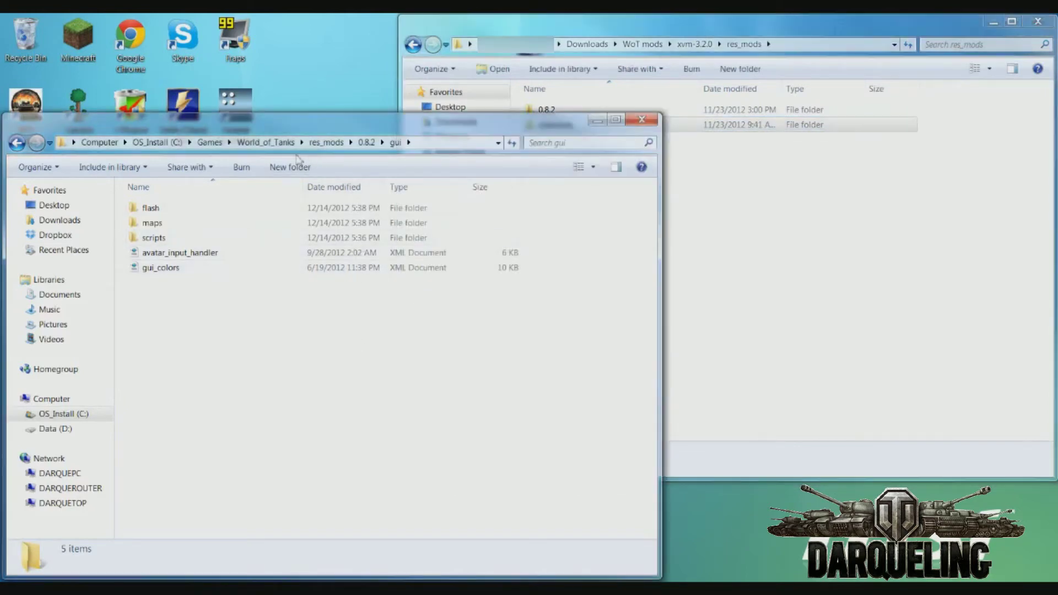
left_click(328, 144)
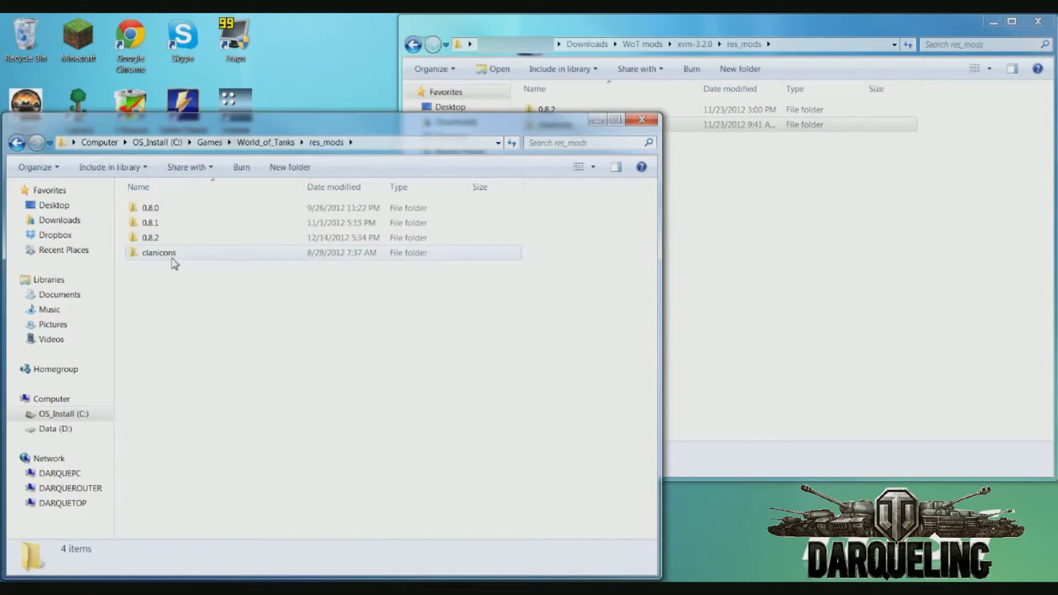
left_click(172, 258)
left_click(282, 385)
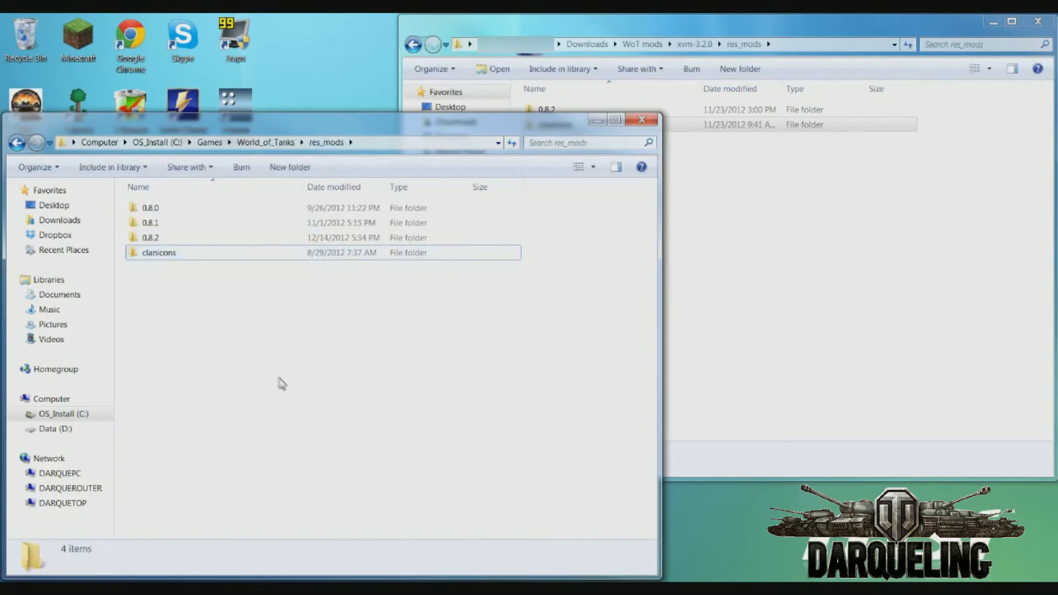
key("ctrl+v")
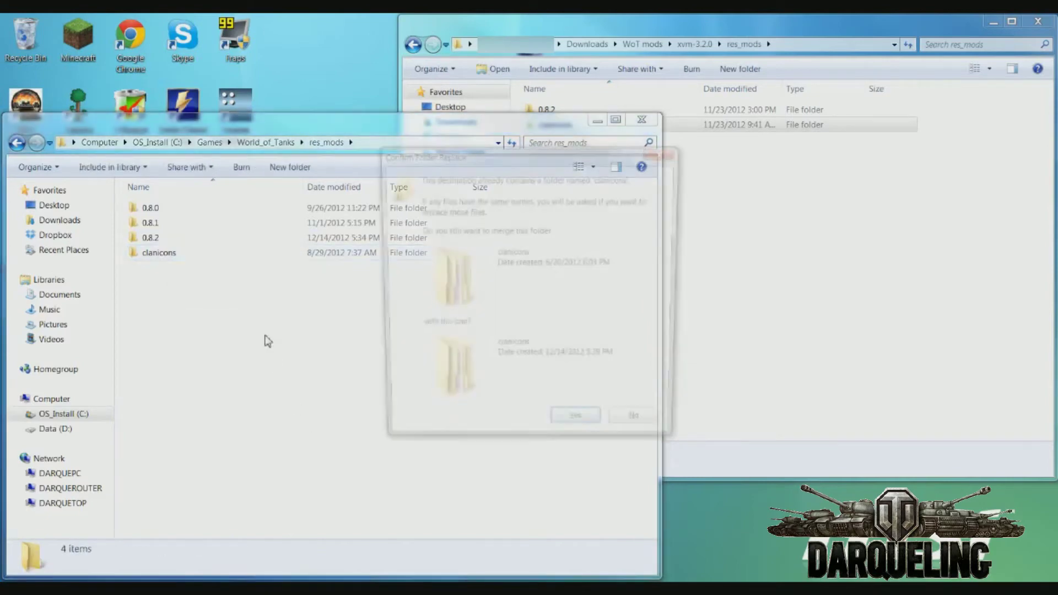
left_click(576, 432)
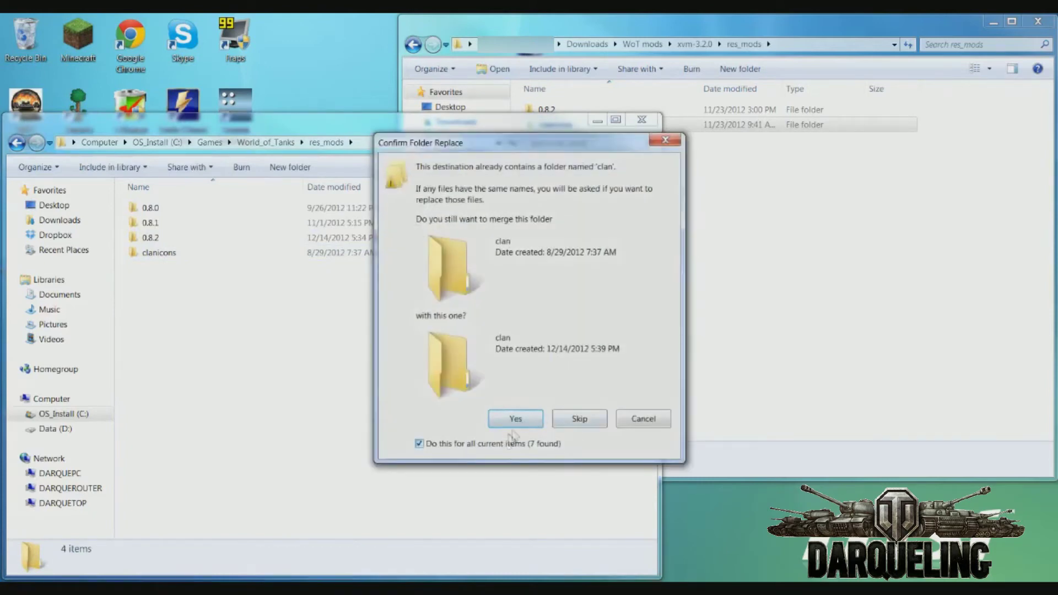
left_click(517, 425)
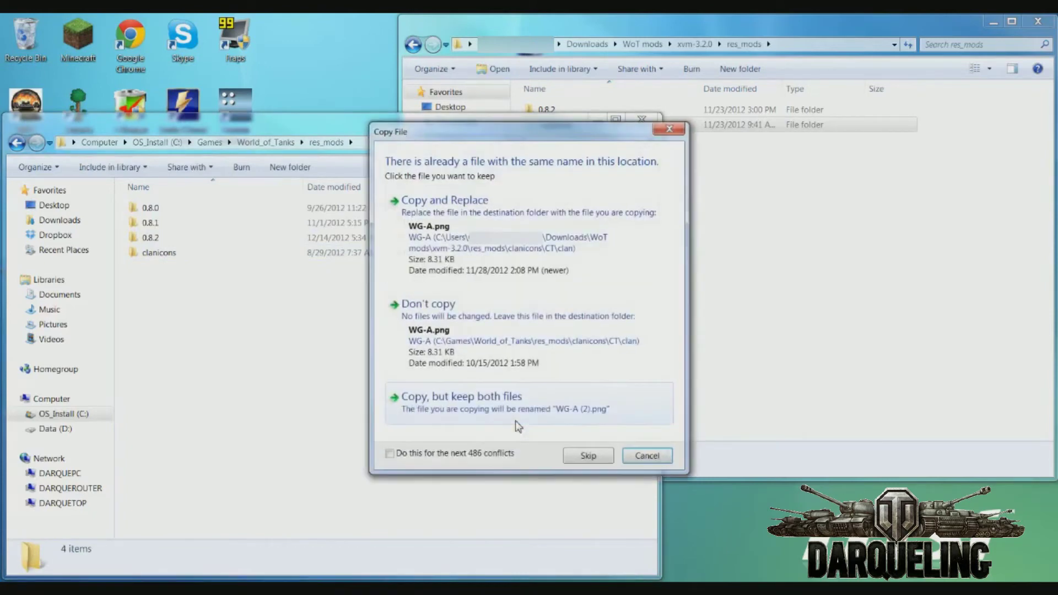
left_click(435, 457)
left_click(443, 257)
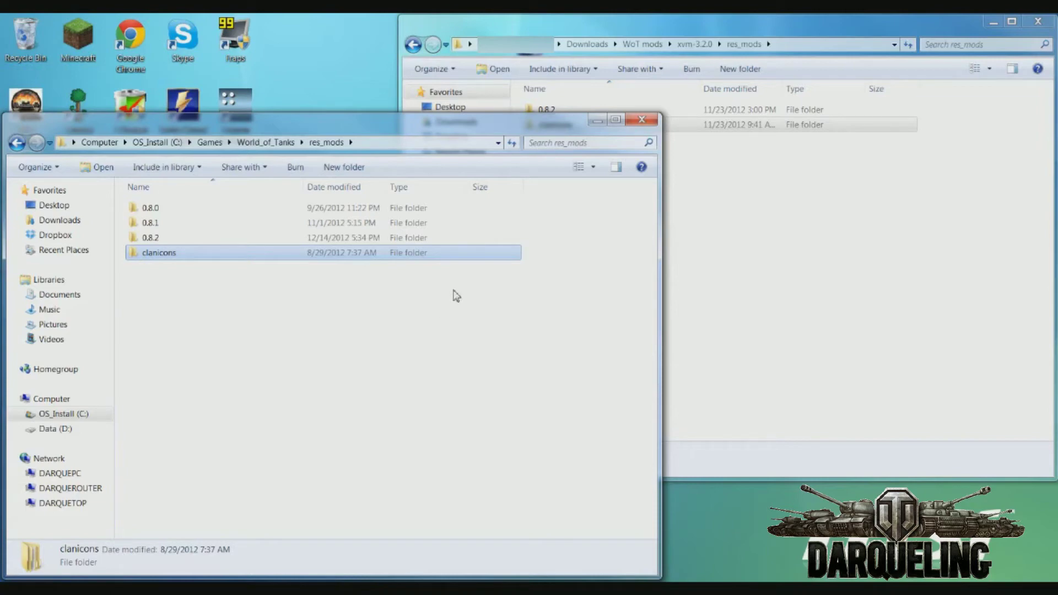
Open the res_mods\0.8.2\gui\flash folder of both the extracted XVM mod and the game
double_click(441, 238)
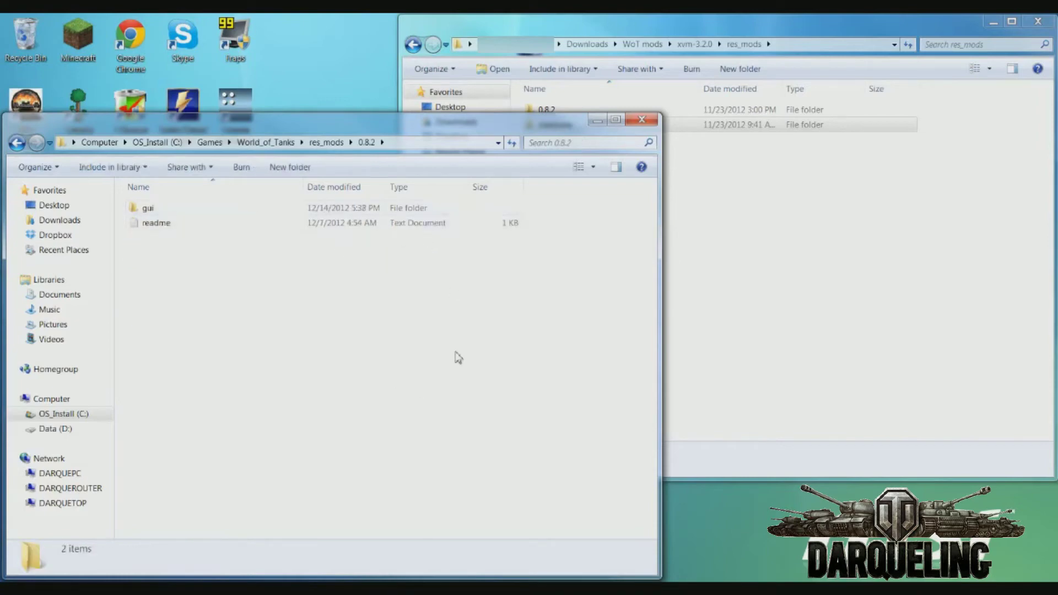
key("BackSpace")
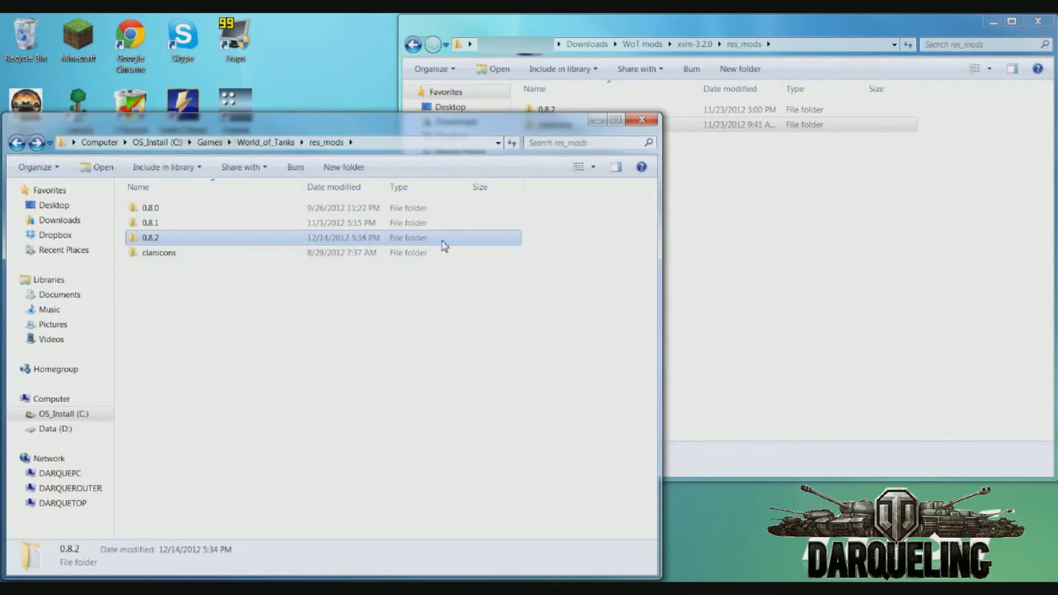
left_click(709, 214)
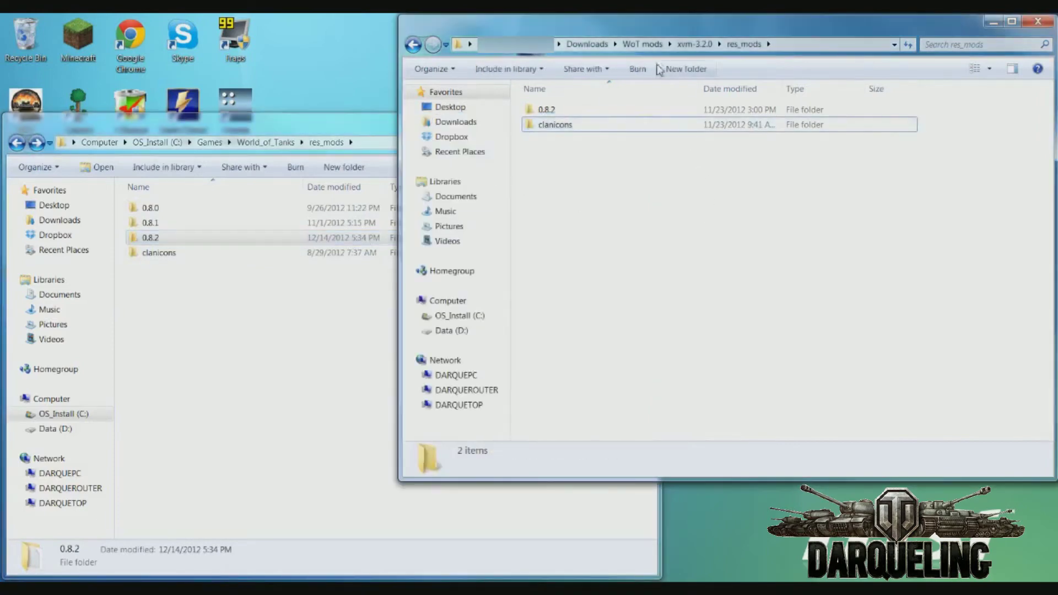
double_click(628, 113)
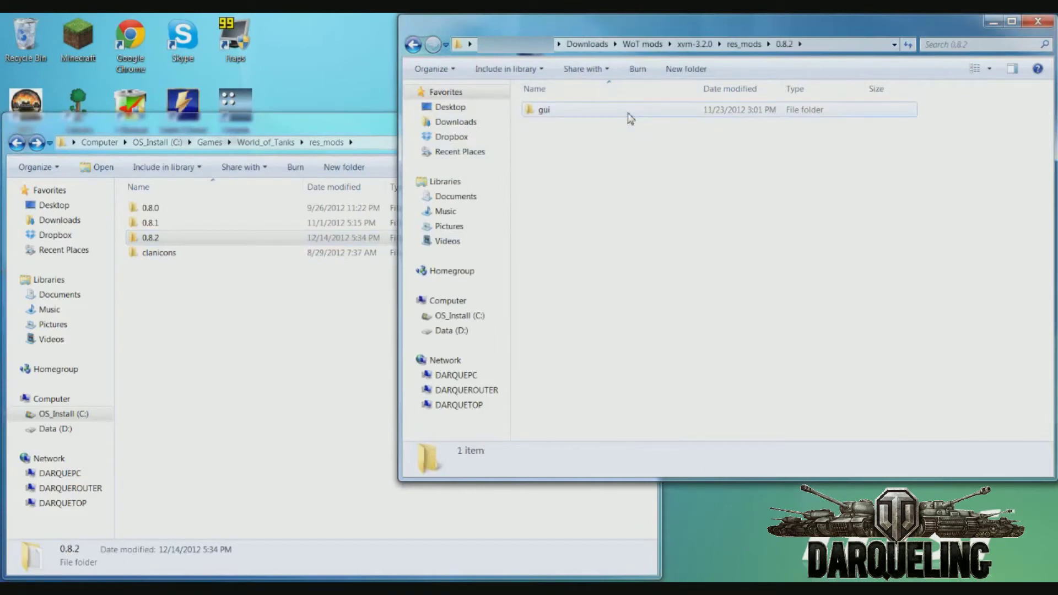
double_click(628, 113)
double_click(628, 113)
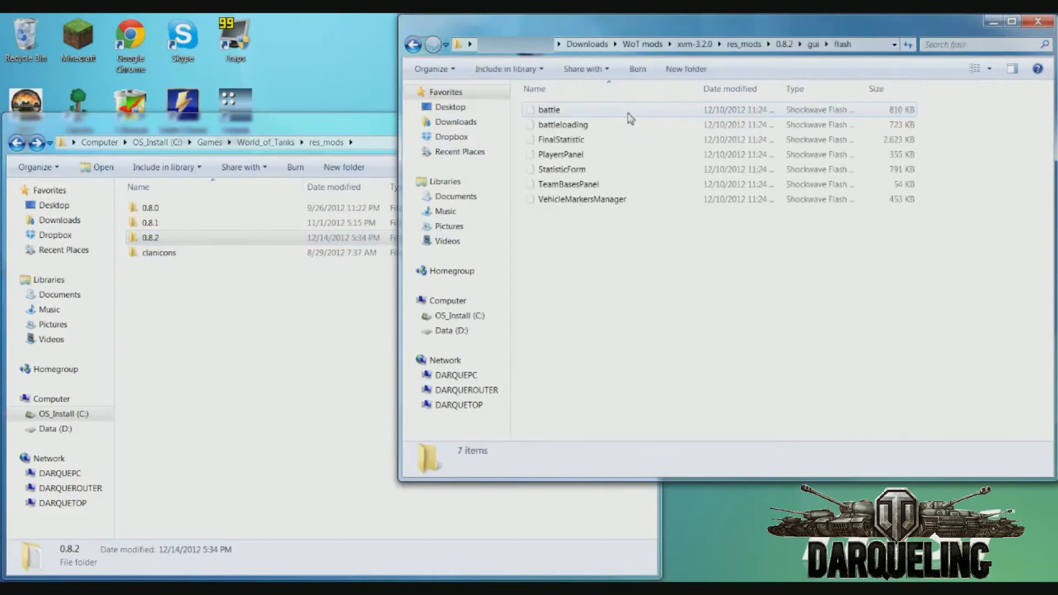
left_click(320, 320)
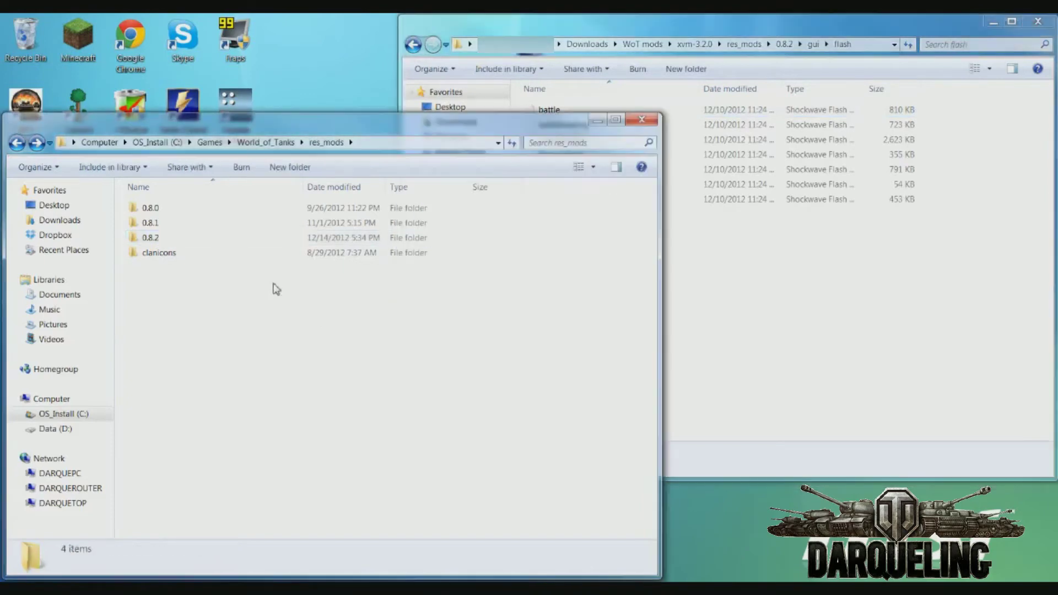
double_click(224, 238)
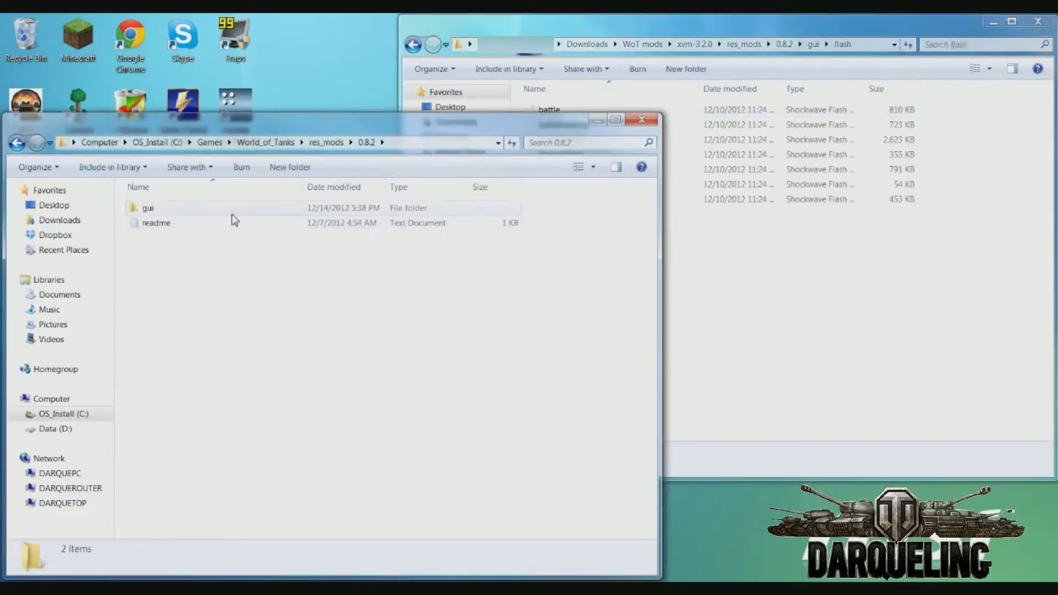
double_click(232, 214)
double_click(232, 214)
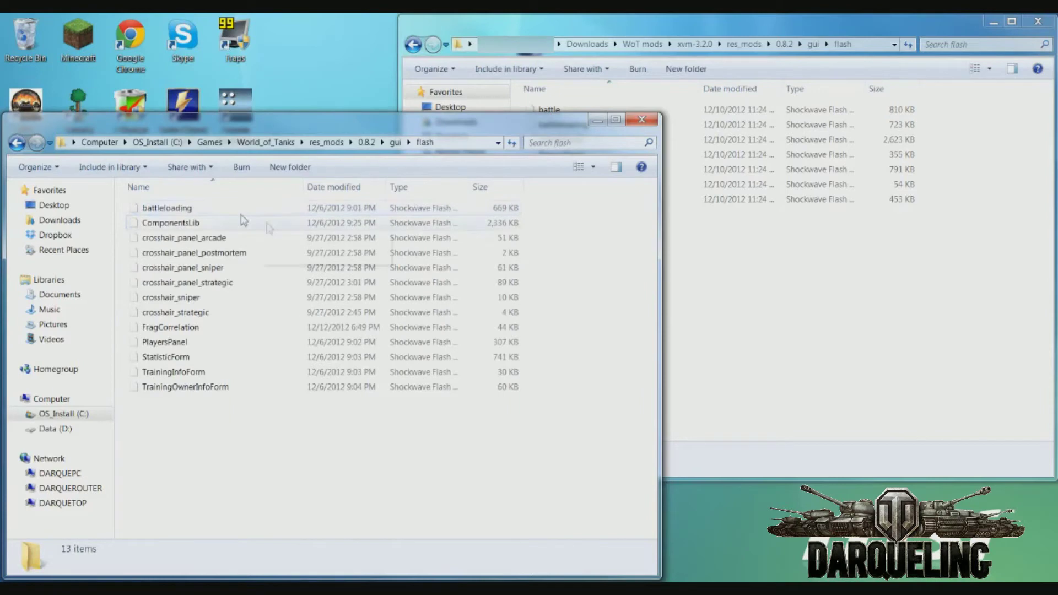
Copy all seven XVM flash files into the game's res_mods\0.8.2\gui\flash folder, replacing battleloading, PlayersPanel and StatisticForm
left_click(800, 393)
left_click_drag(668, 300, 468, 75)
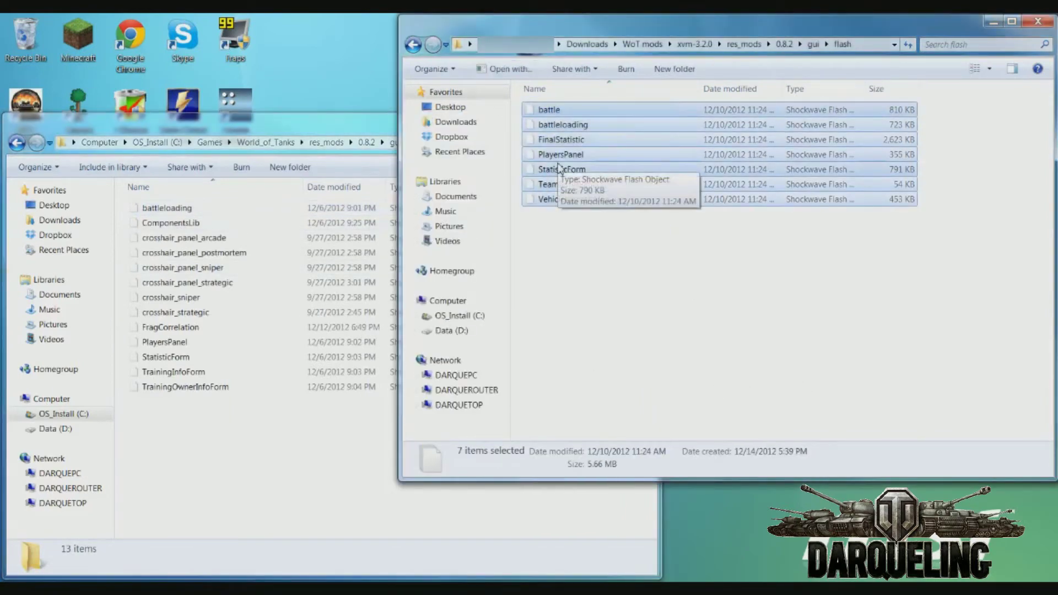
key("ctrl+c")
left_click(313, 468)
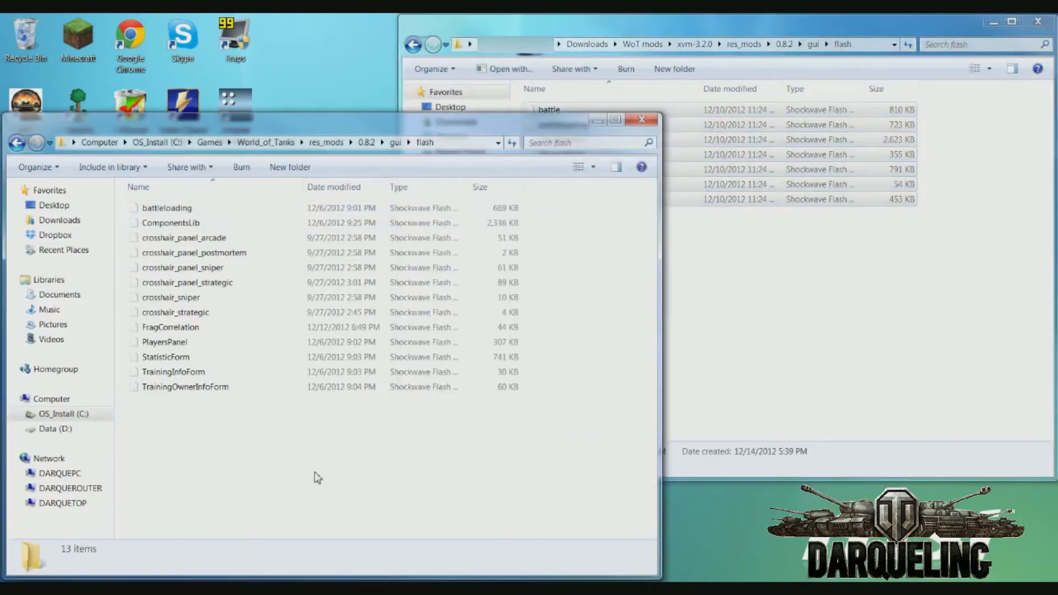
key("ctrl+v")
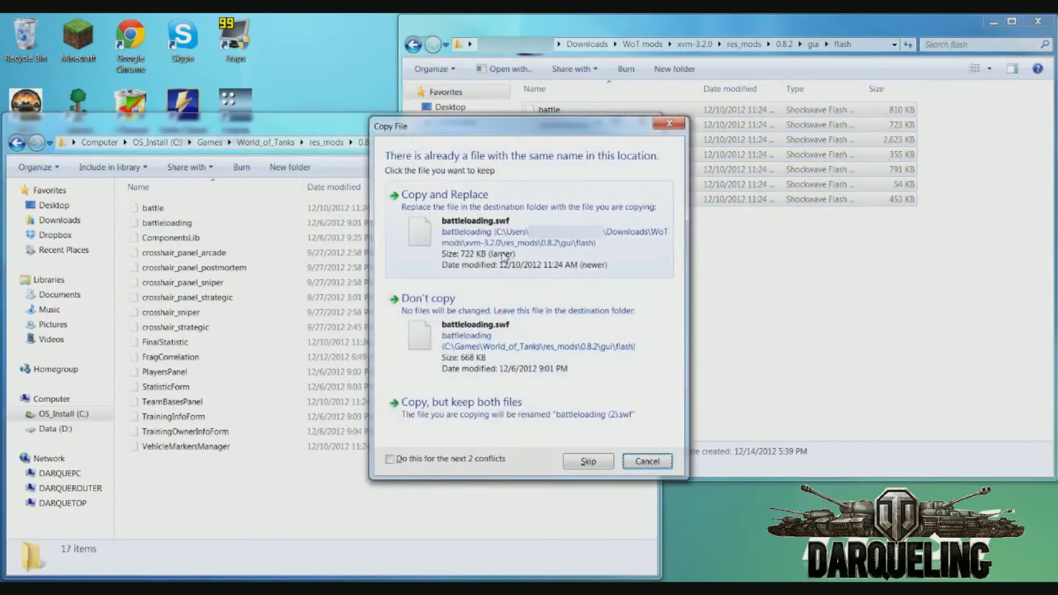
left_click(504, 257)
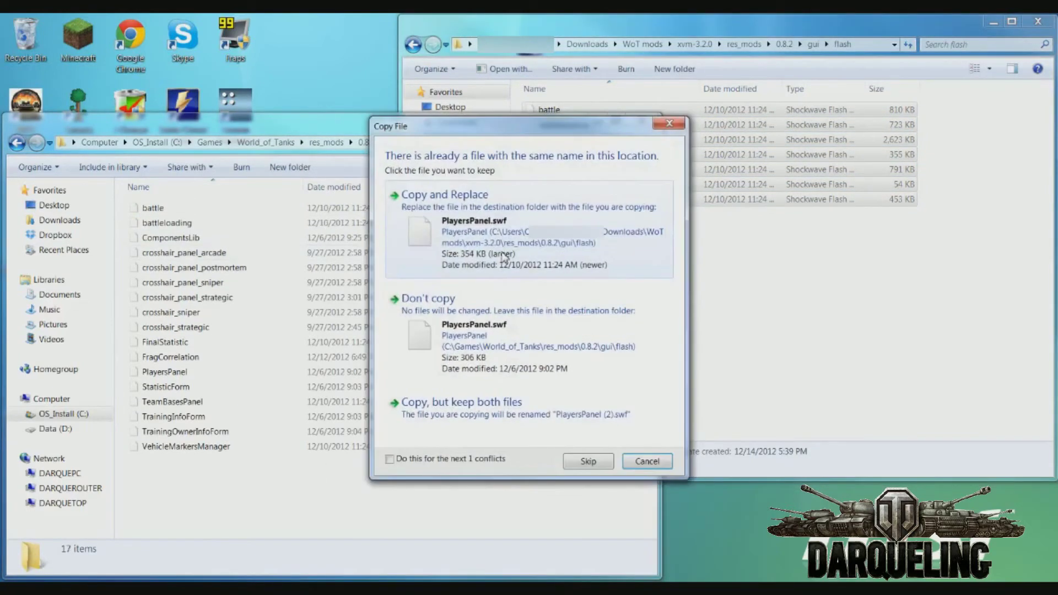
left_click(504, 257)
left_click(504, 258)
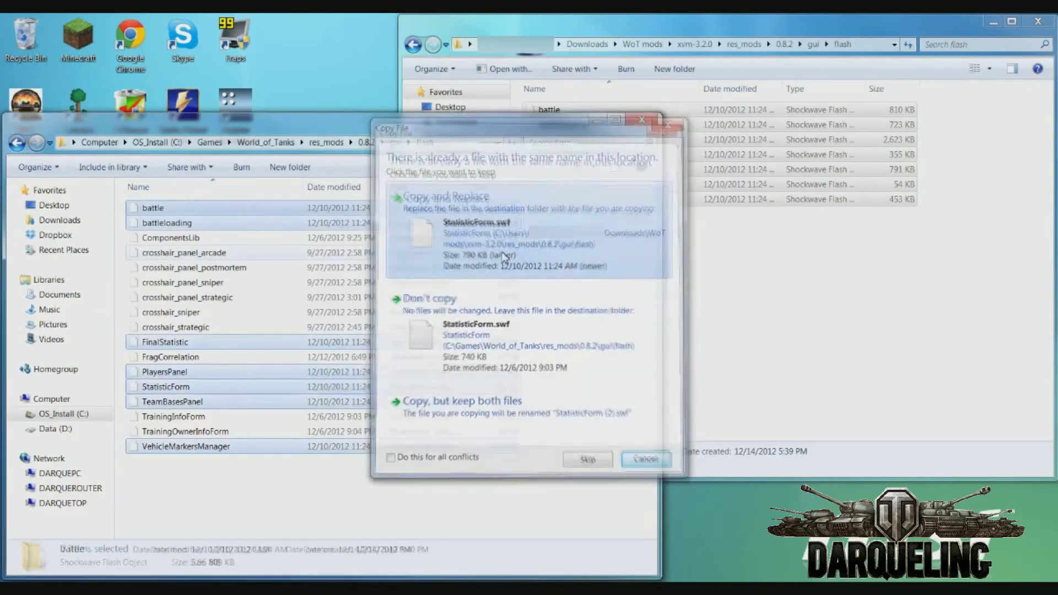
Go back to the extracted xvm-3.2.0 folder in one window and the game's World_of_Tanks folder in the other
left_click(580, 315)
left_click(718, 319)
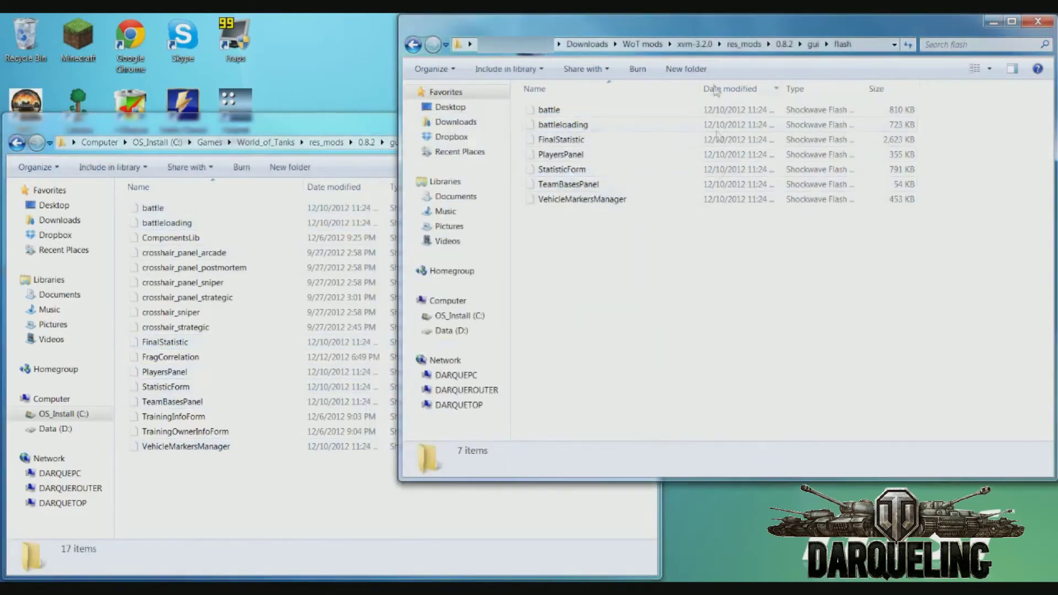
left_click(694, 44)
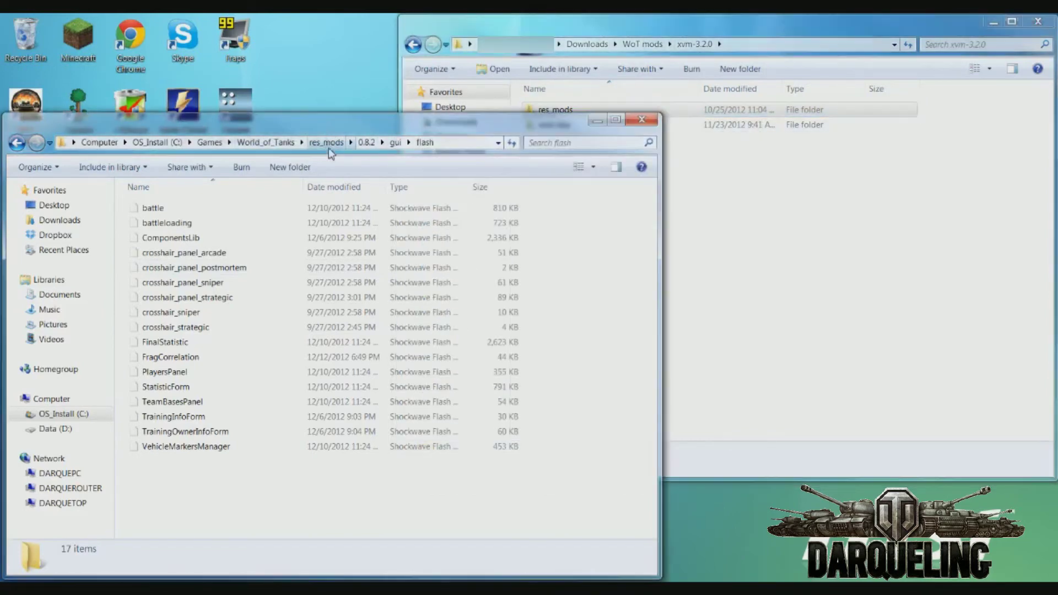
left_click(467, 145)
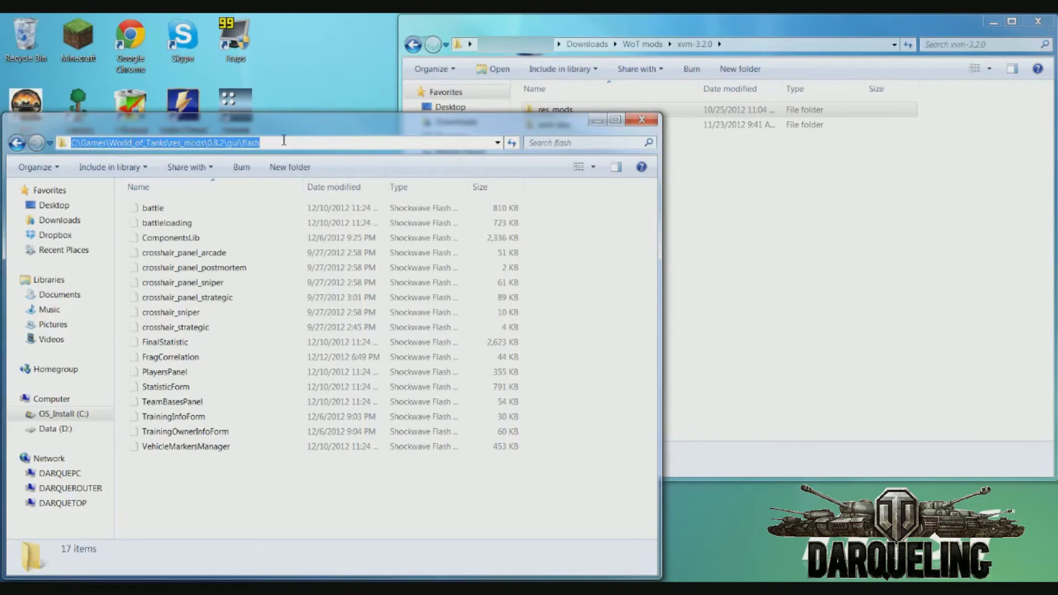
left_click(20, 144)
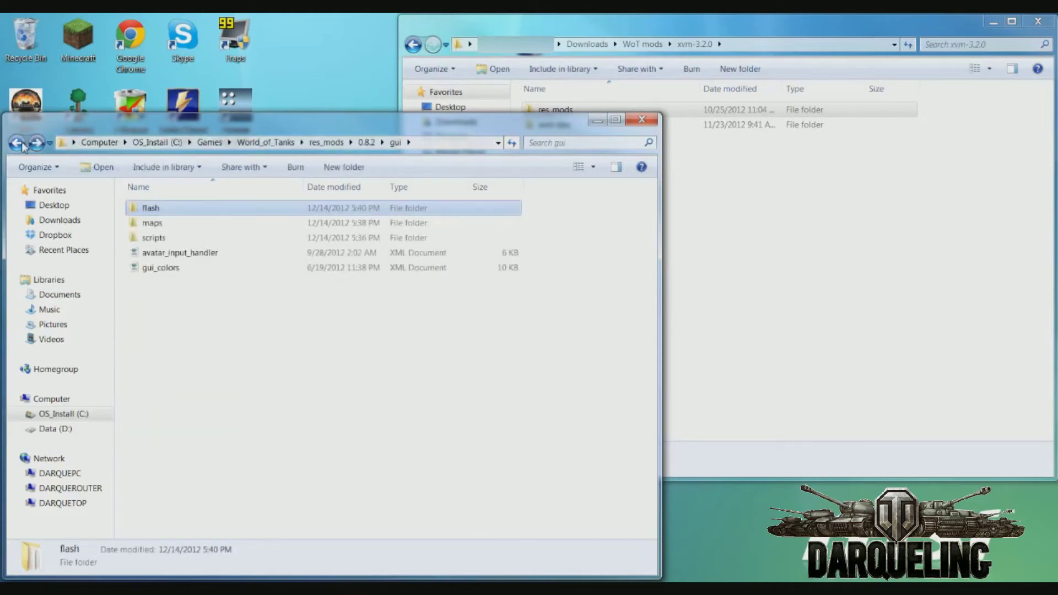
left_click(20, 144)
left_click(20, 144)
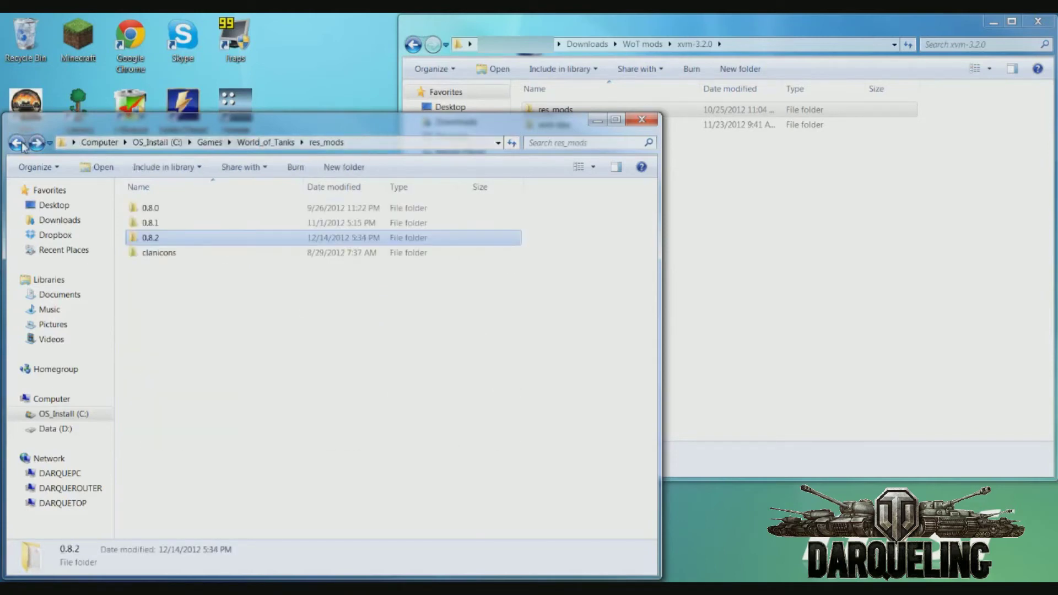
left_click(22, 145)
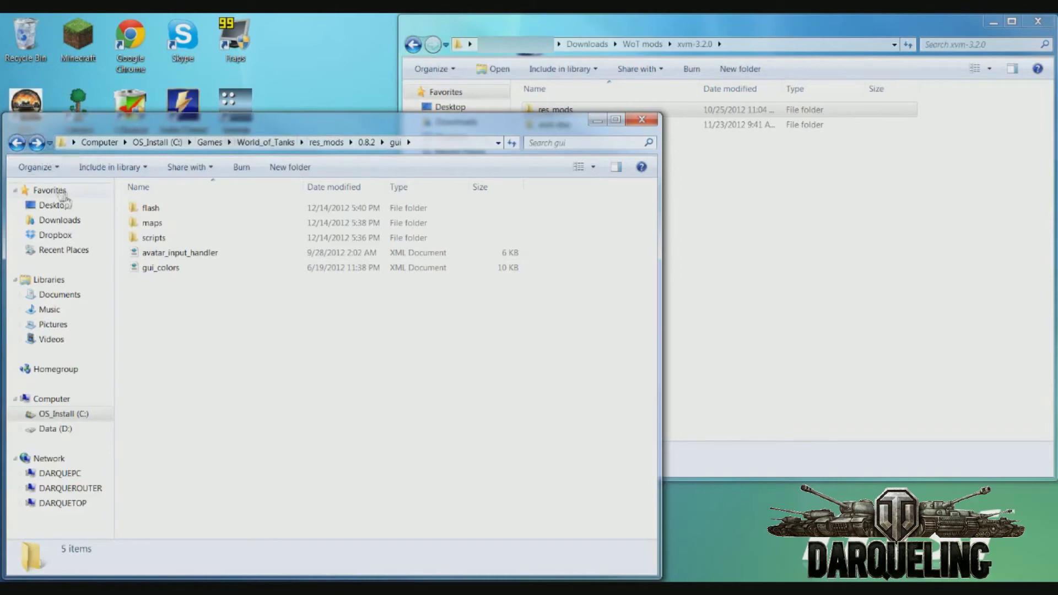
left_click(285, 144)
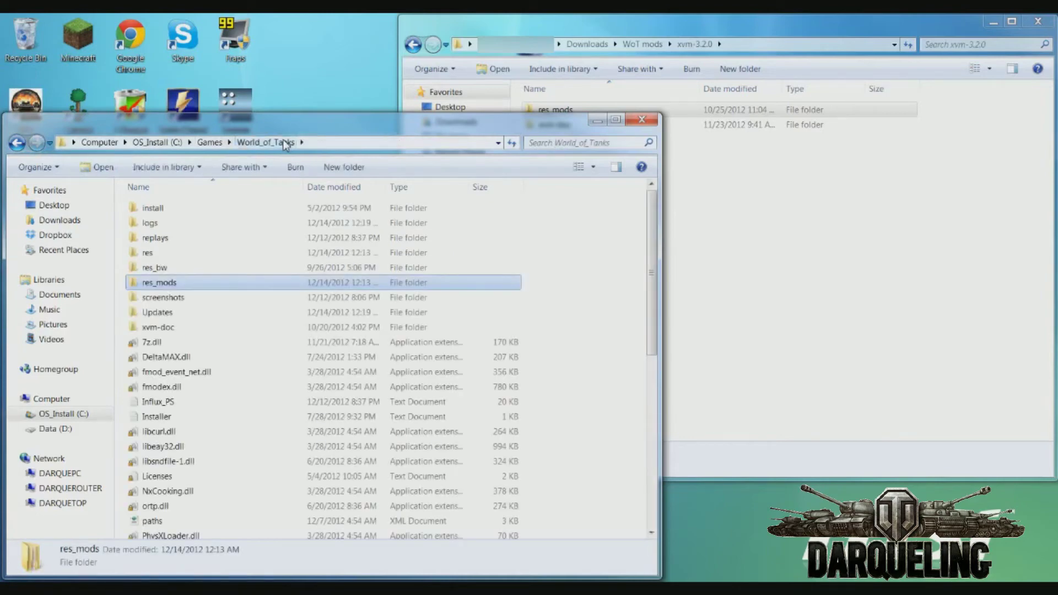
Copy the xvm-doc folder from xvm-3.2.0 into the World_of_Tanks folder, merging all folders and replacing all conflicting files
left_click(694, 225)
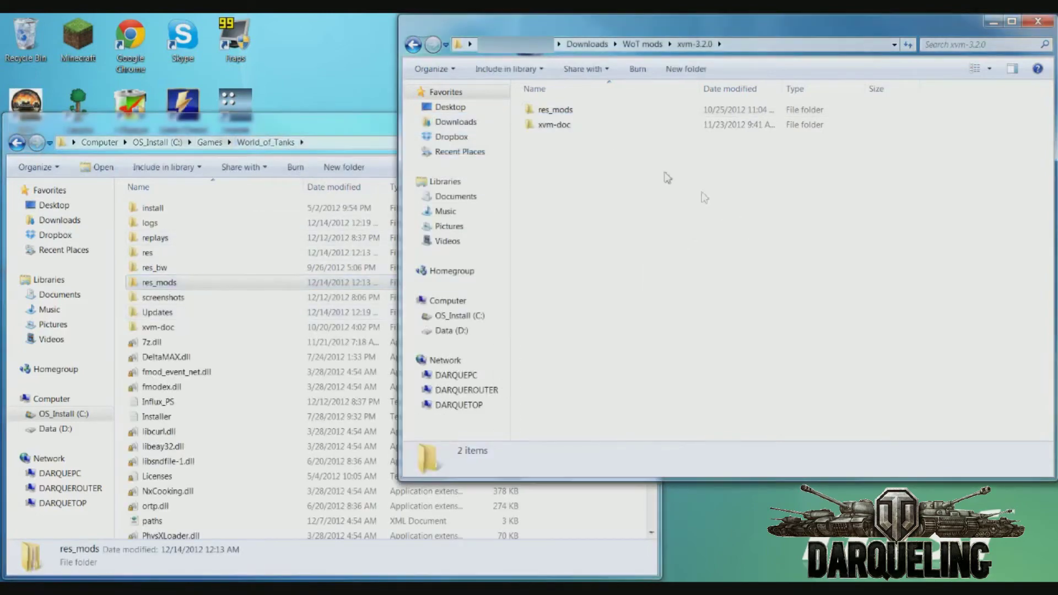
left_click(565, 130)
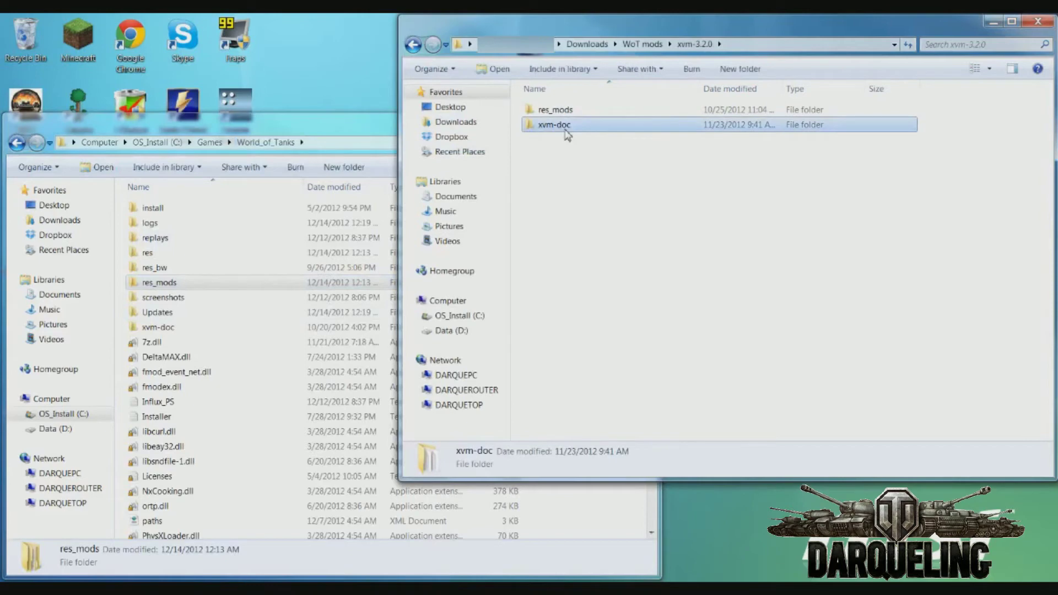
left_click(369, 111)
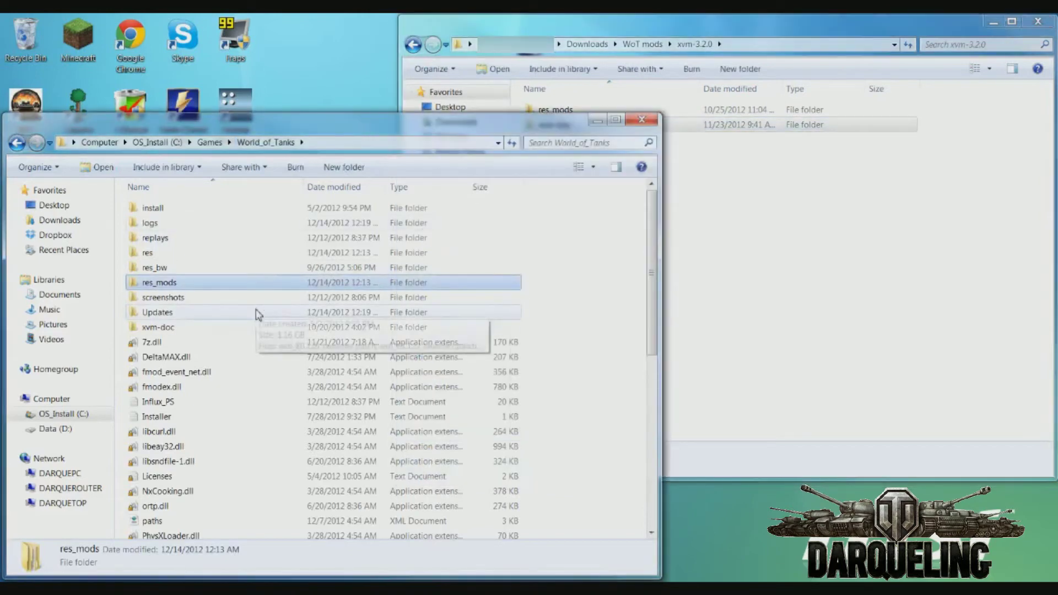
left_click(610, 324)
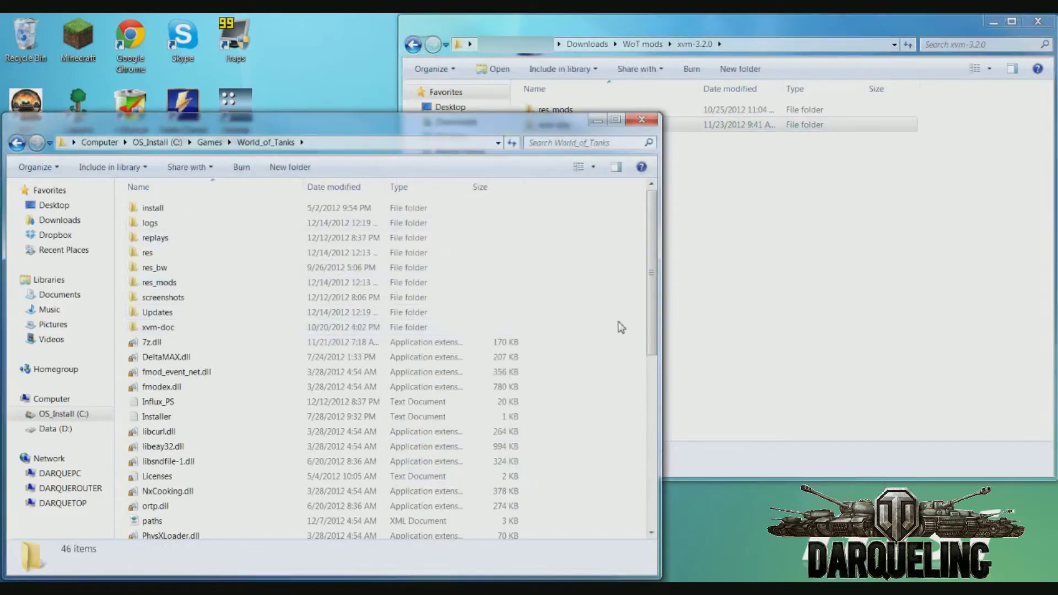
key("ctrl+v")
left_click(576, 432)
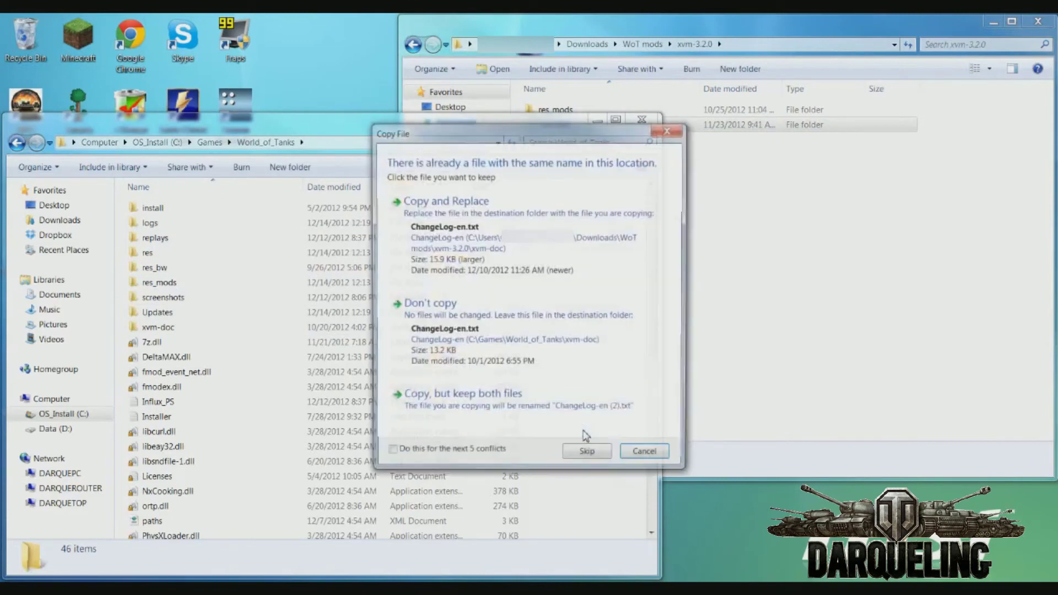
left_click(436, 450)
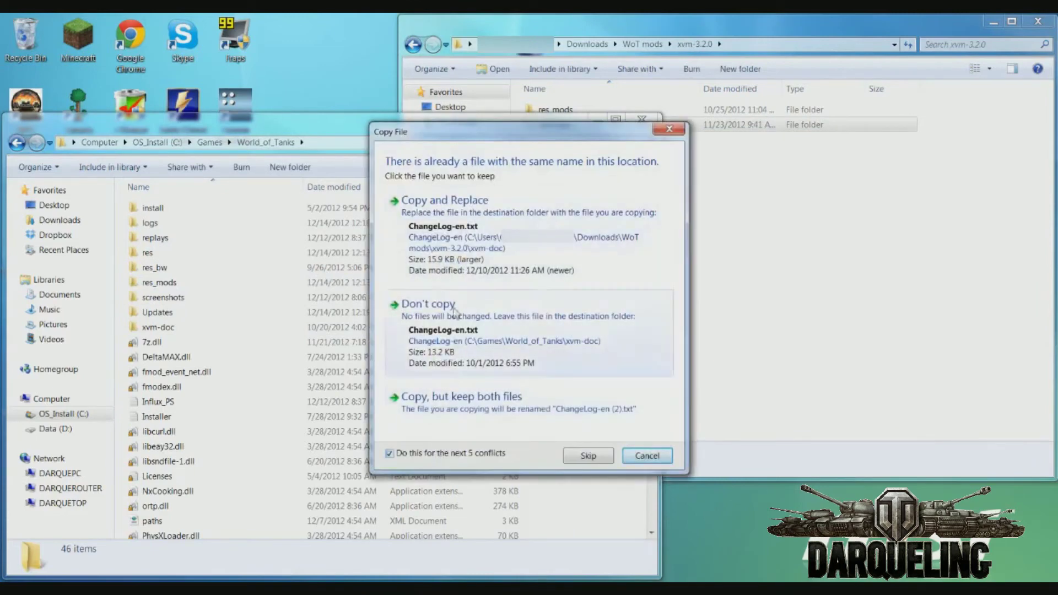
left_click(527, 259)
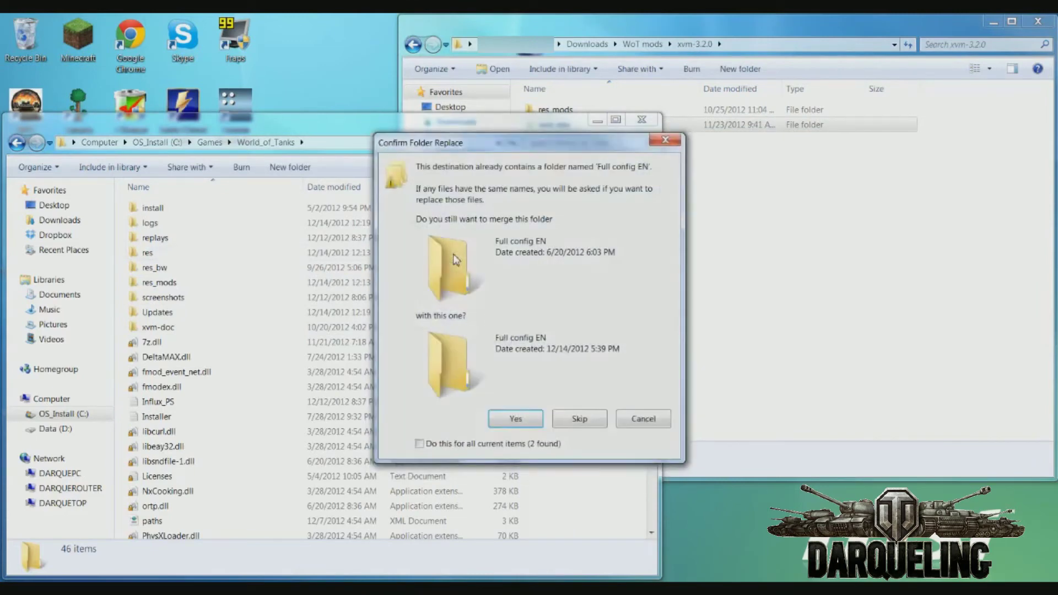
left_click(525, 447)
left_click(516, 419)
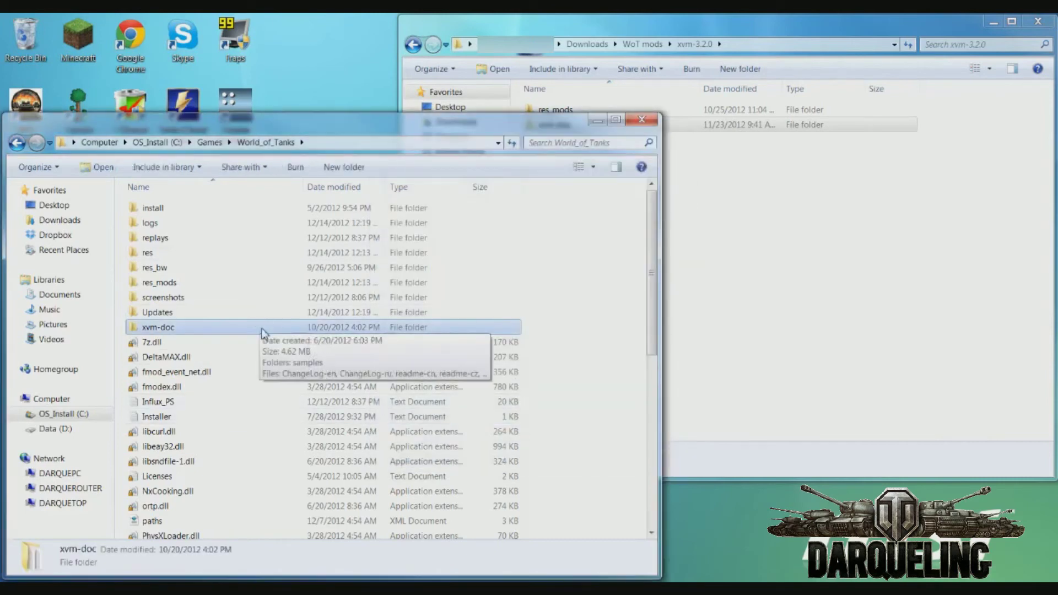
Open the game's xvm-doc\samples\Full config EN folder and copy the XVM.xvmconf file to the clipboard
double_click(218, 332)
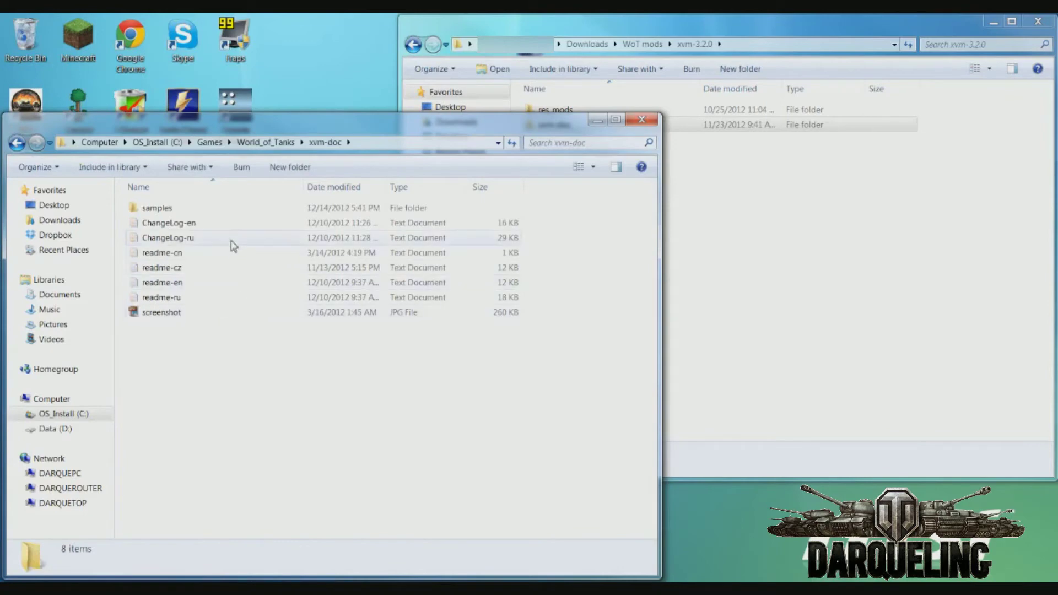
double_click(214, 211)
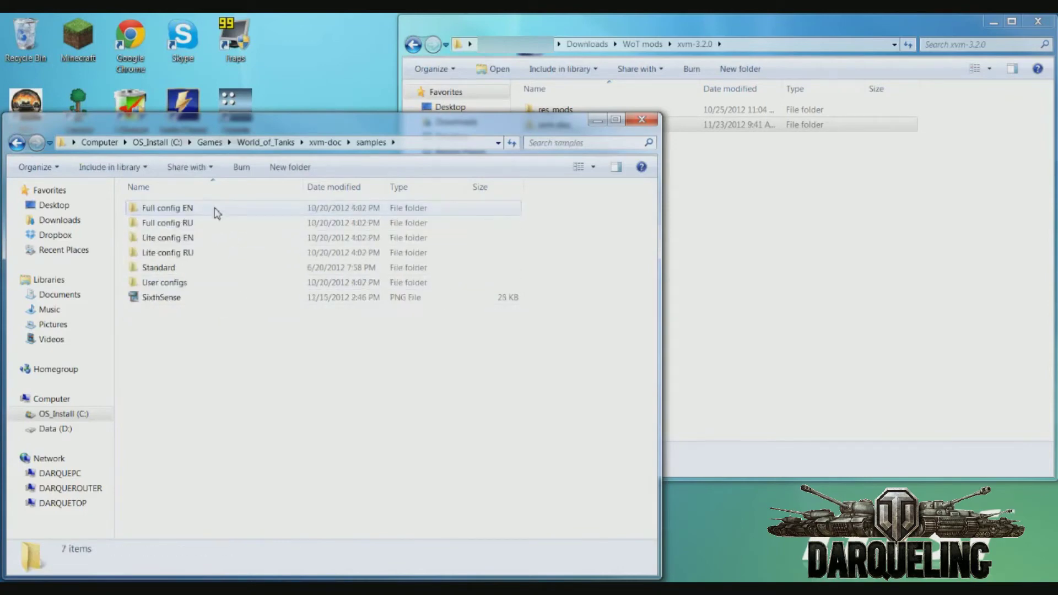
double_click(200, 212)
left_click(188, 225)
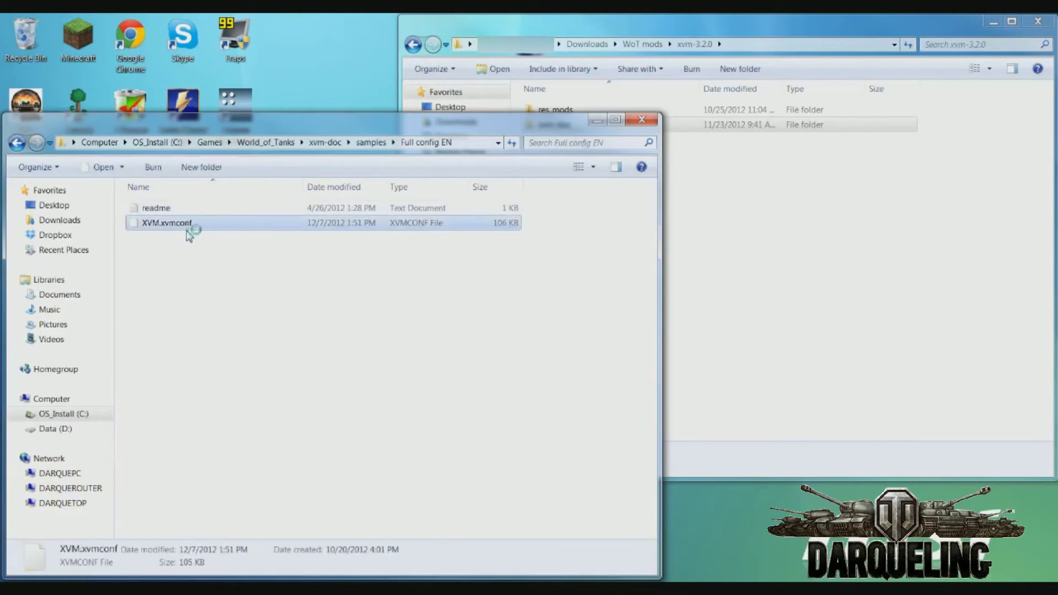
right_click(188, 226)
left_click(433, 387)
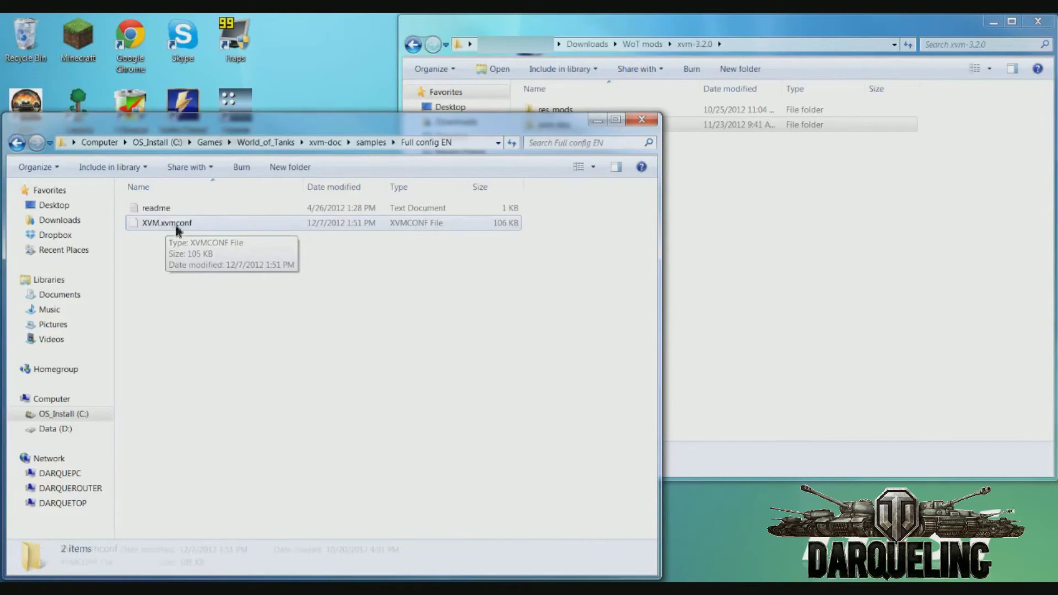
right_click(176, 226)
left_click(239, 357)
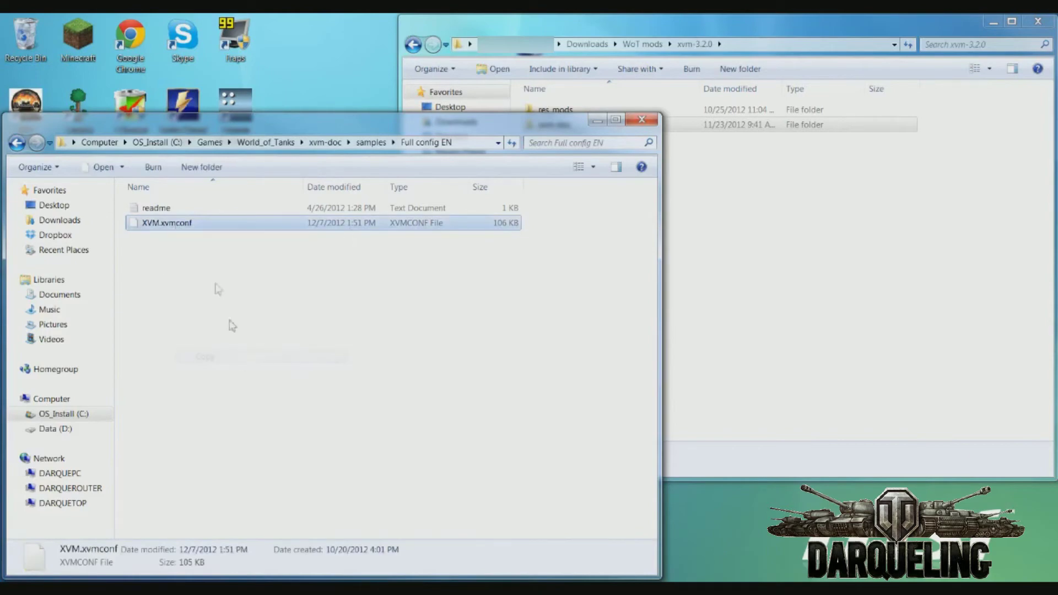
left_click(198, 289)
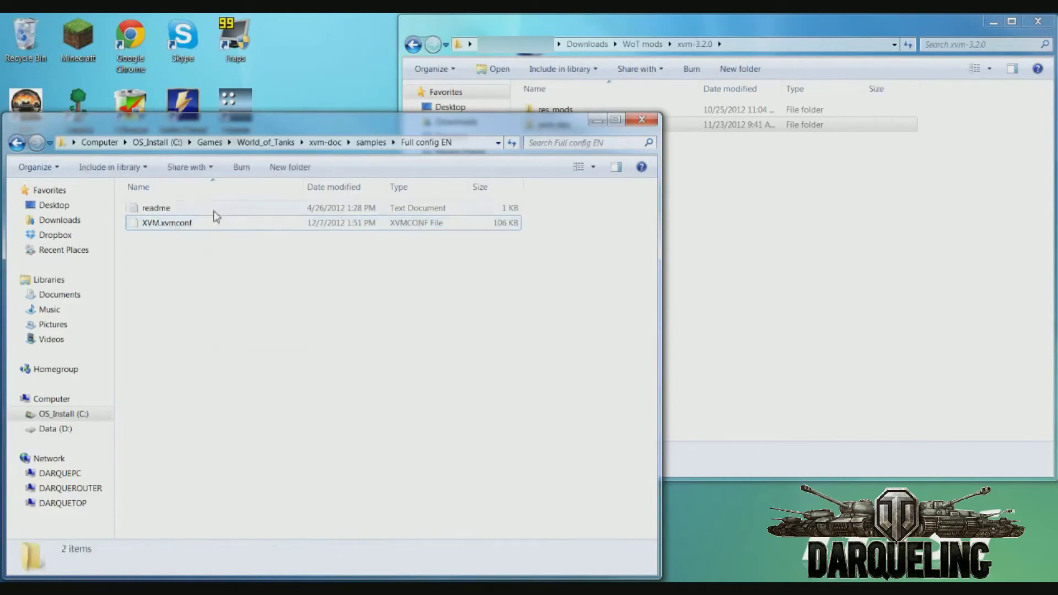
Paste XVM.xvmconf into the game's res_mods\0.8.2 folder
left_click(257, 147)
double_click(182, 284)
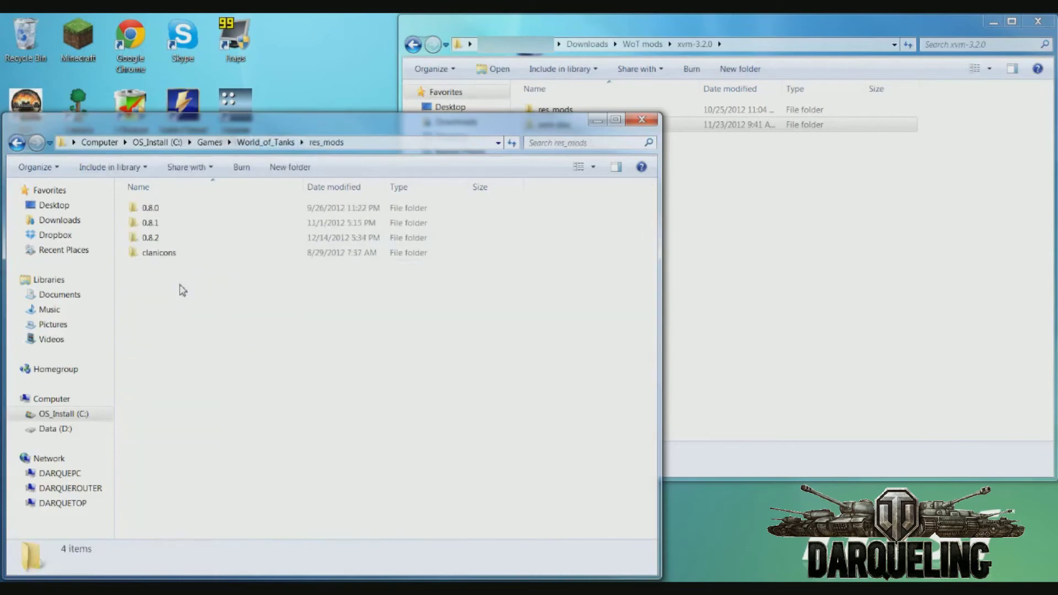
double_click(170, 239)
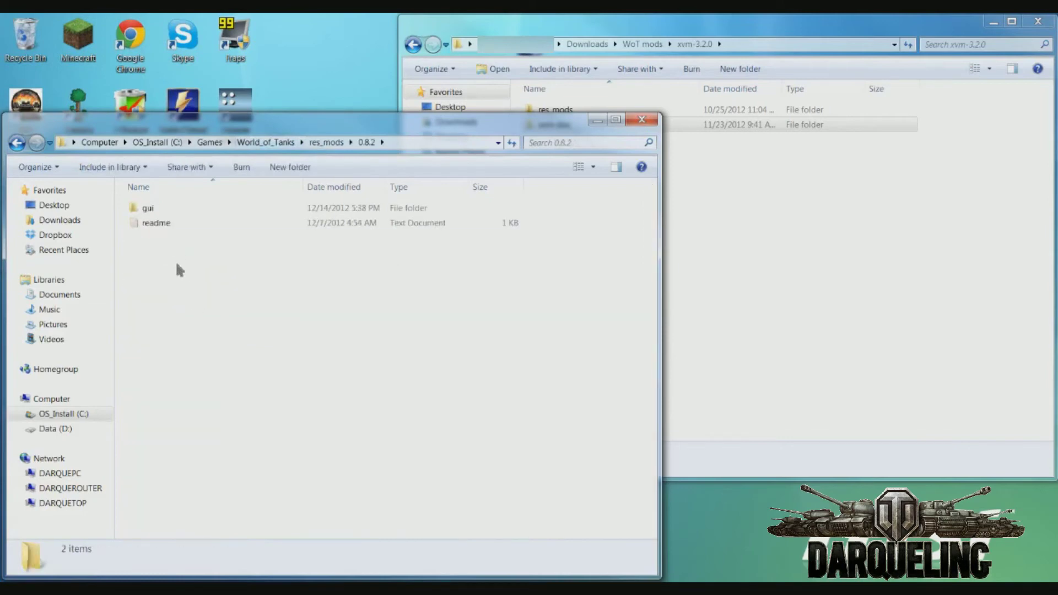
right_click(177, 269)
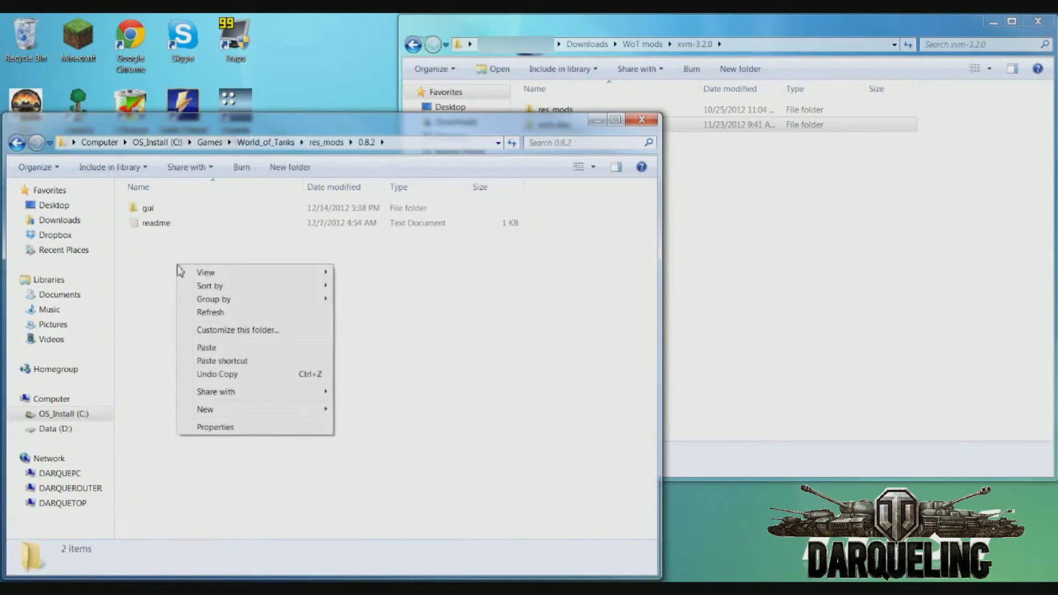
left_click(236, 348)
left_click(232, 319)
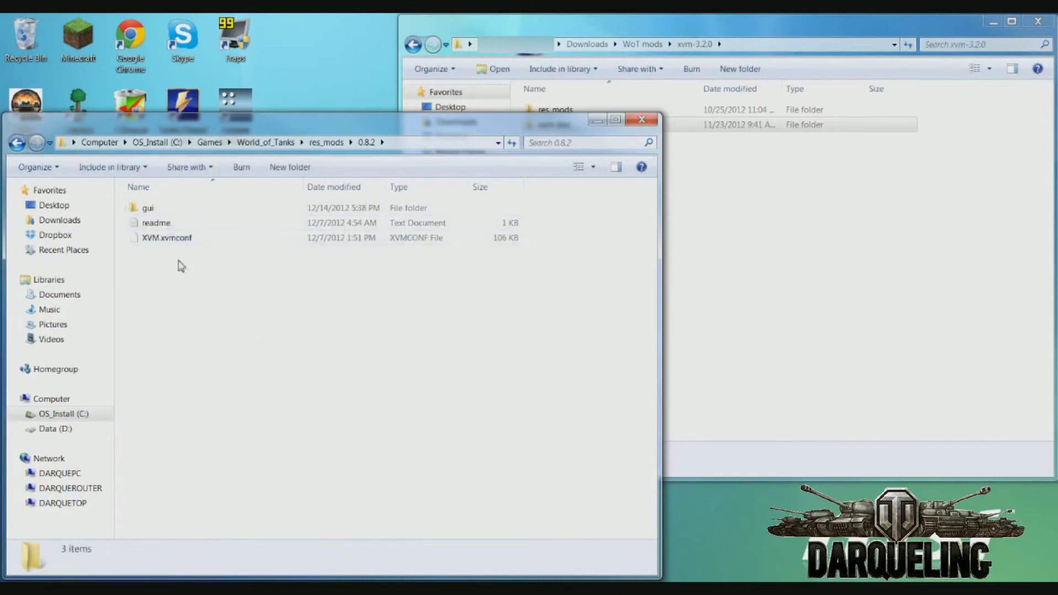
Check the game's res_mods\0.8.1\gui\flash folder for where the older version keeps its XVM.xvmconf file
left_click(318, 143)
double_click(190, 223)
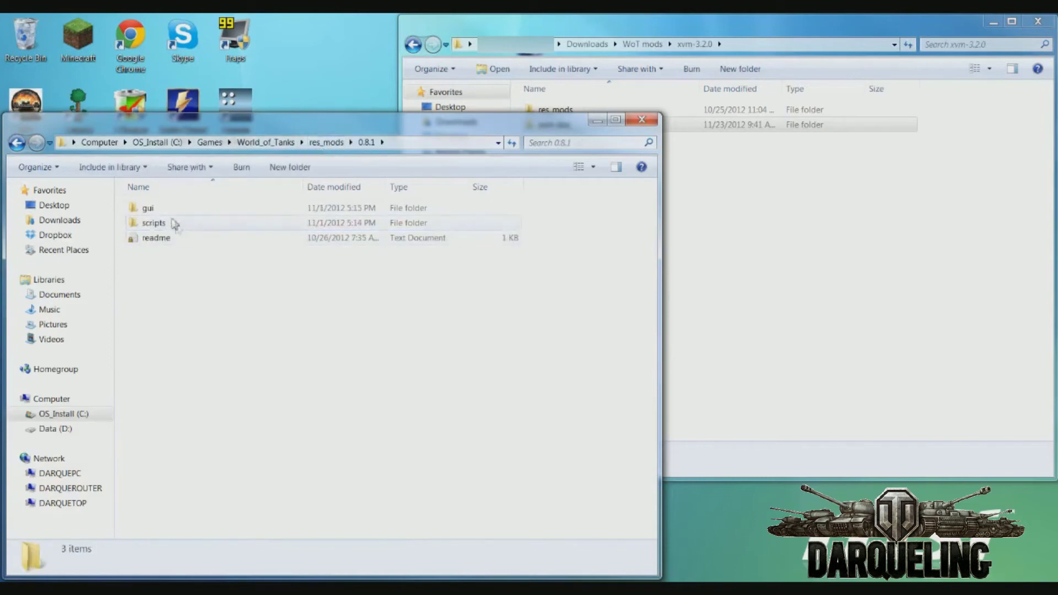
double_click(166, 209)
double_click(171, 207)
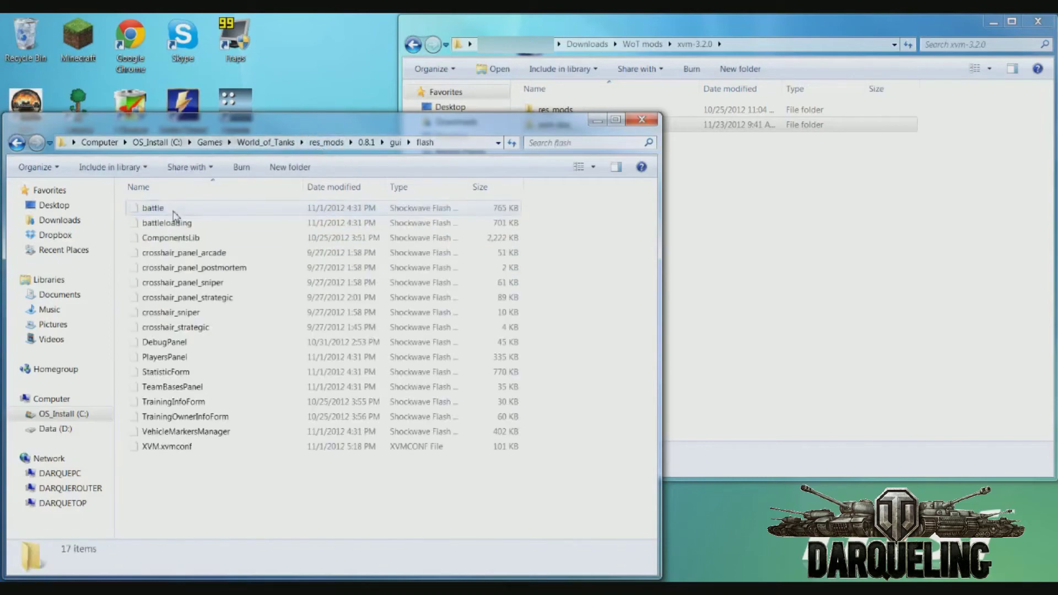
key("BackSpace")
key("BackSpace")
key("BackSpace")
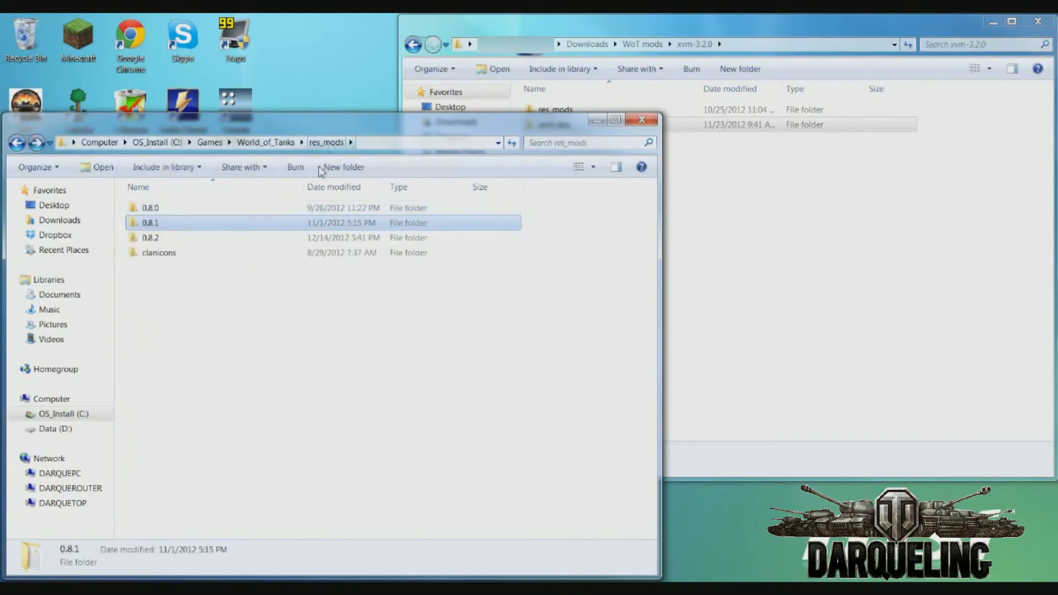
Place XVM.xvmconf from res_mods\0.8.2 into the res_mods\0.8.2\gui\flash folder
double_click(181, 238)
left_click(182, 246)
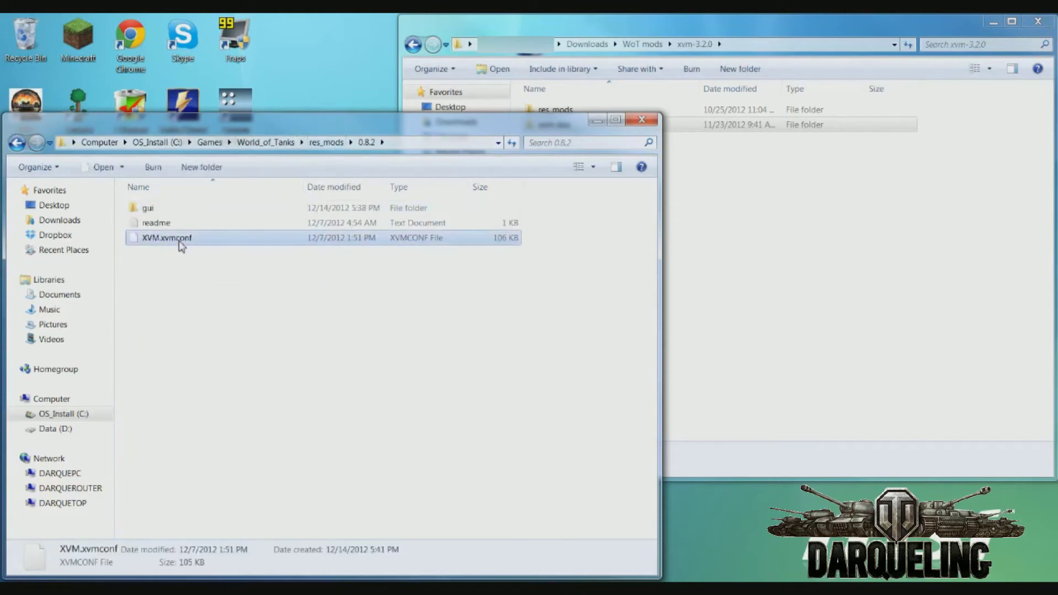
double_click(166, 209)
left_click(167, 213)
double_click(167, 212)
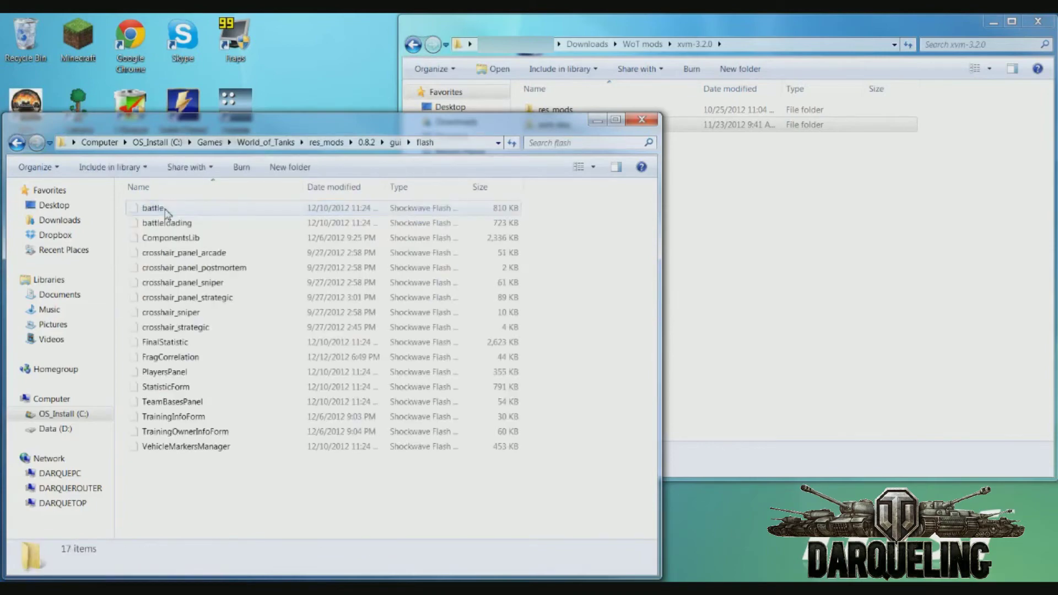
key("ctrl+v")
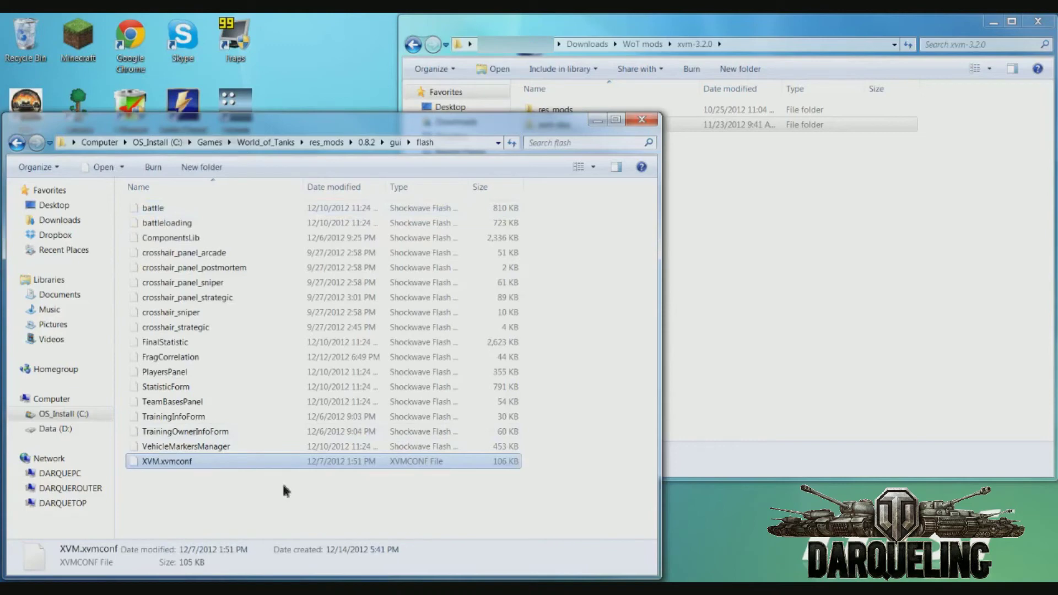
left_click(284, 492)
Open XVM.xvmconf from the 0.8.2\gui\flash folder in Notepad, without making Notepad the default program for this file type
left_click(188, 462)
right_click(186, 460)
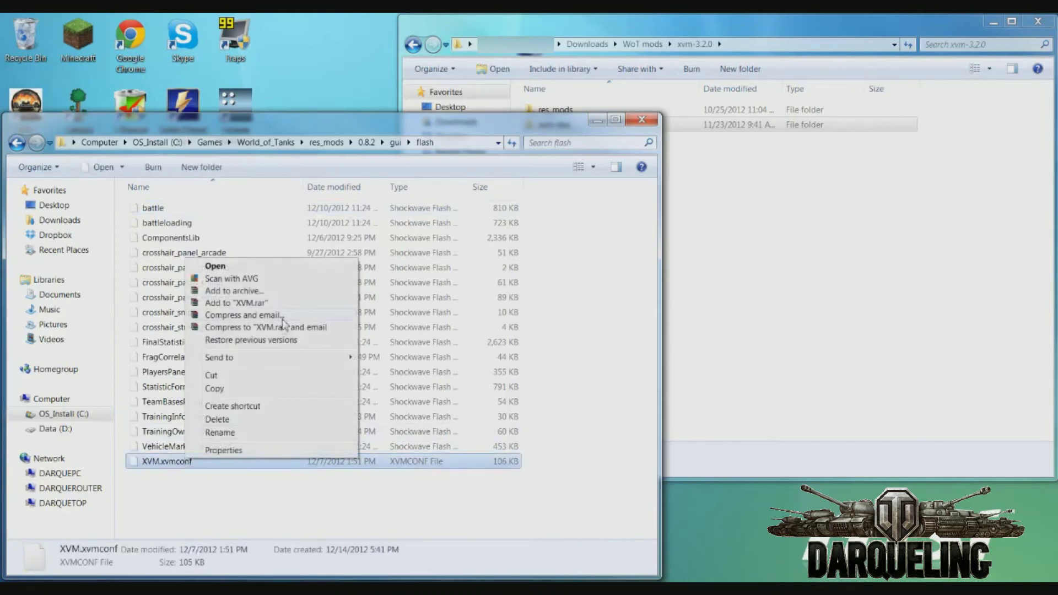
mouse_move(328, 361)
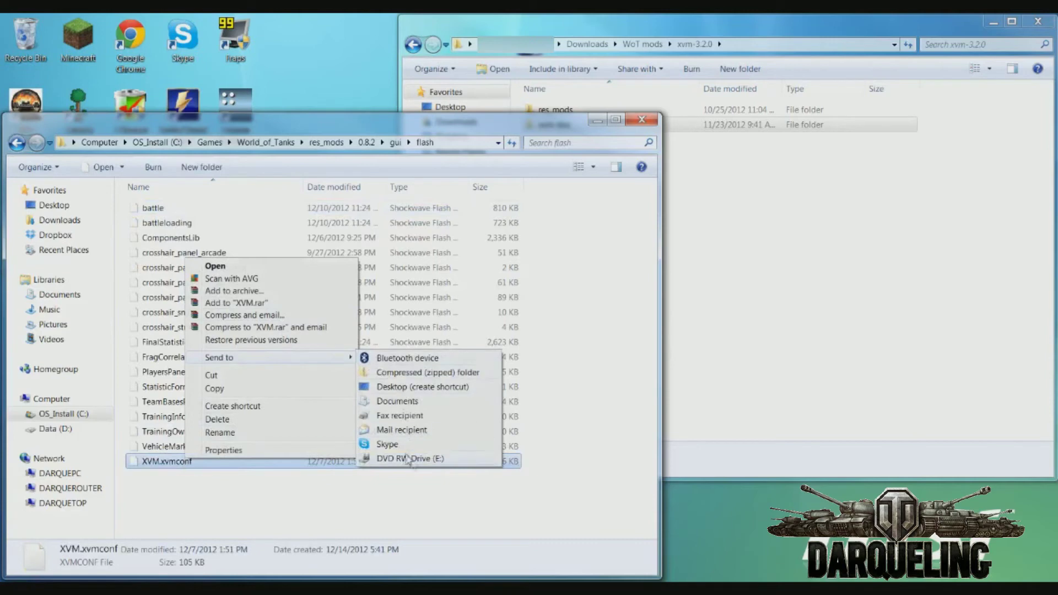
left_click(243, 269)
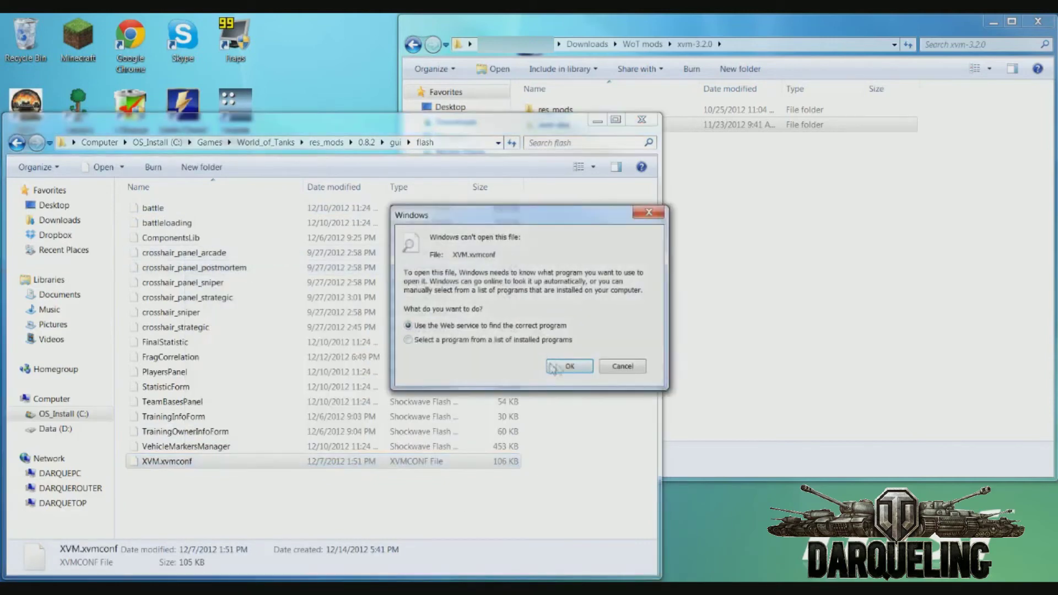
left_click(518, 340)
left_click(569, 367)
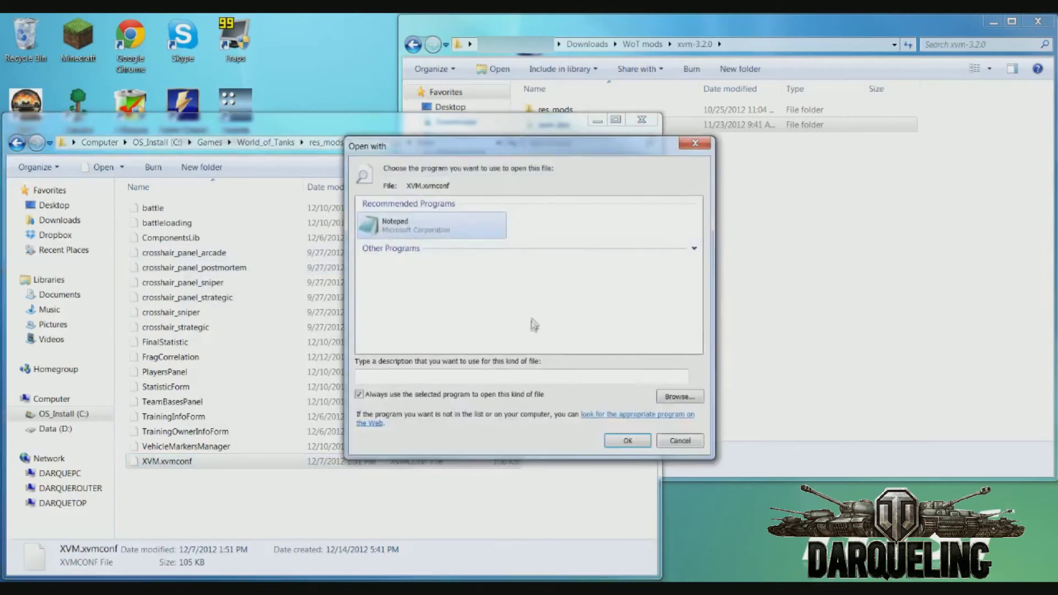
left_click(424, 397)
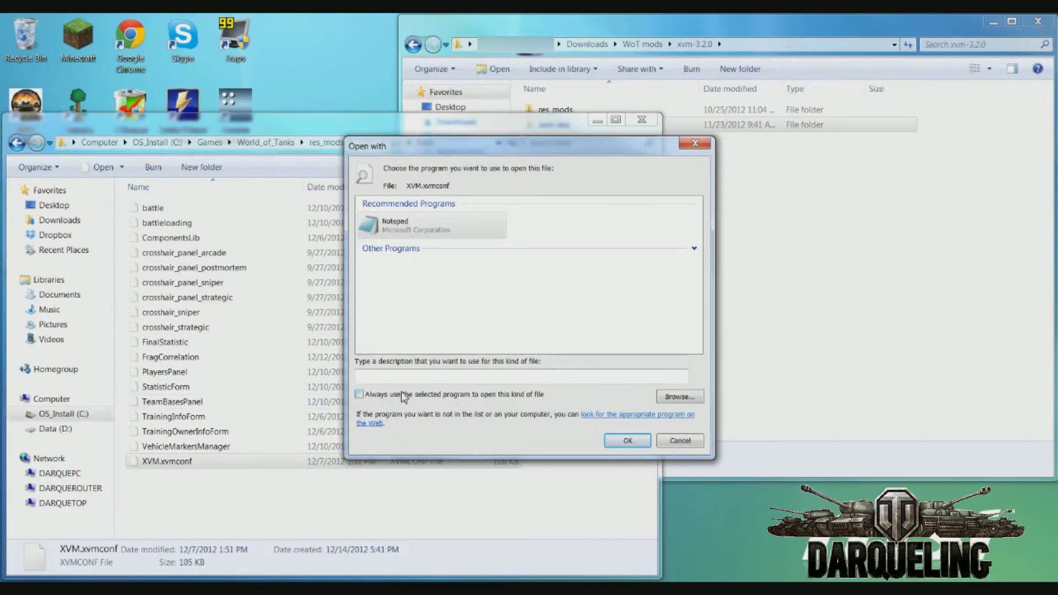
left_click(626, 441)
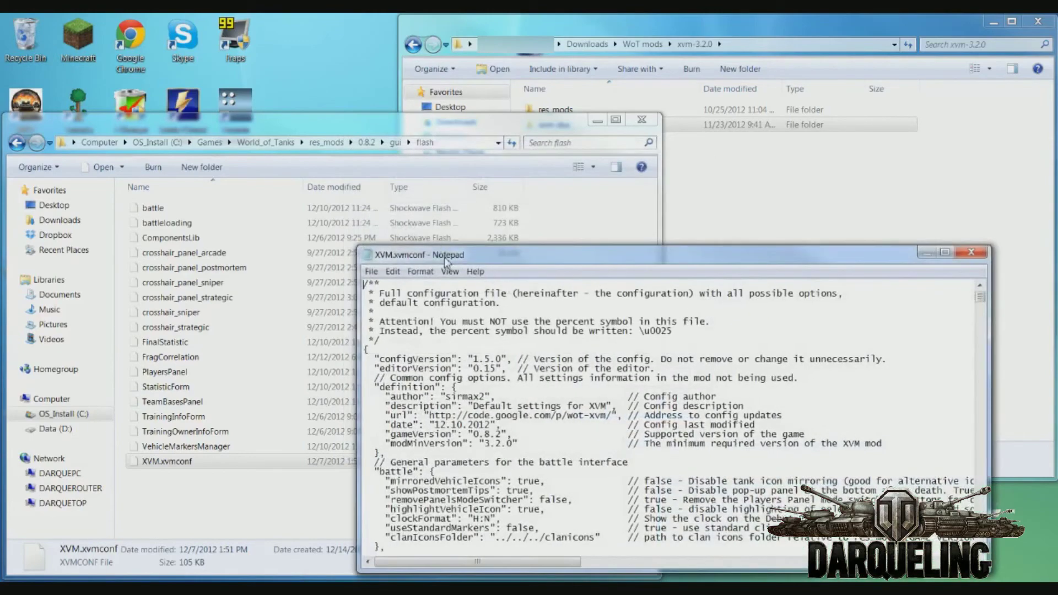
left_click_drag(444, 257, 289, 142)
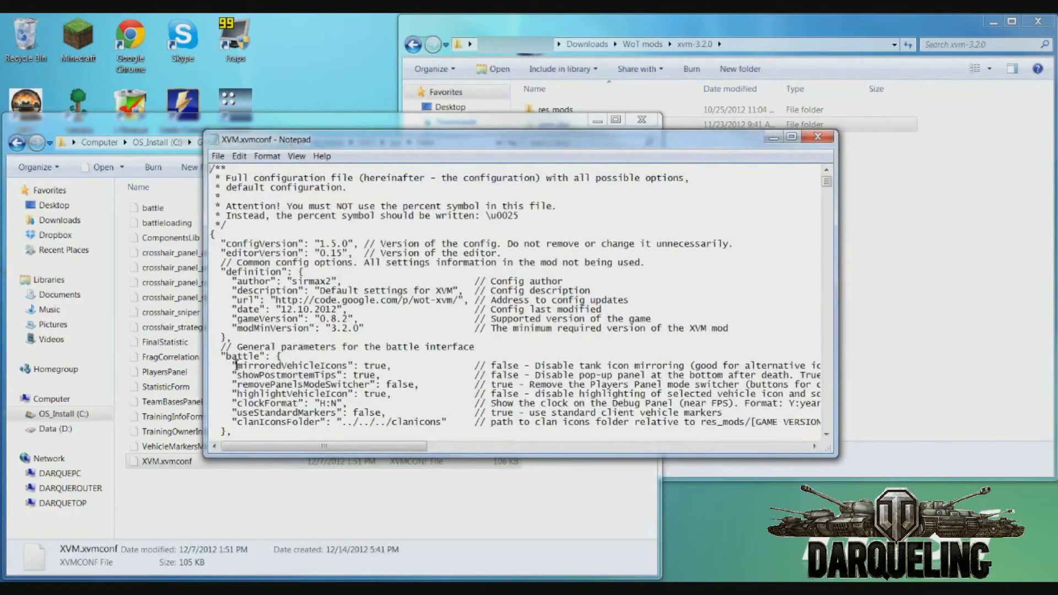
Set mirroredVehicleIcons to false in the battle section of XVM.xvmconf, then save and close the file
left_click_drag(233, 366, 381, 366)
type("false")
left_click(220, 157)
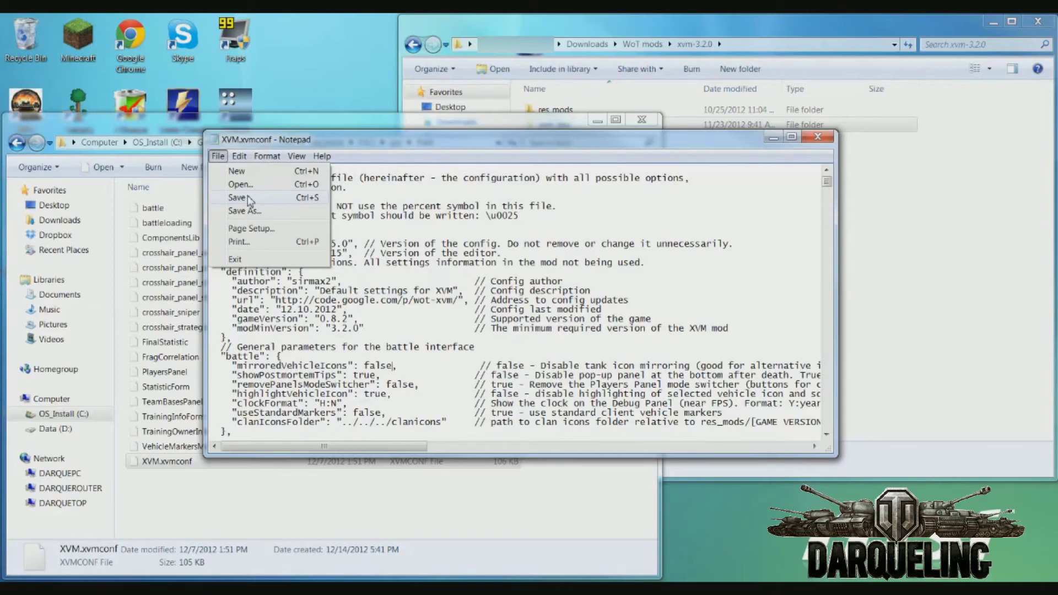
left_click(250, 199)
left_click_drag(419, 447, 498, 448)
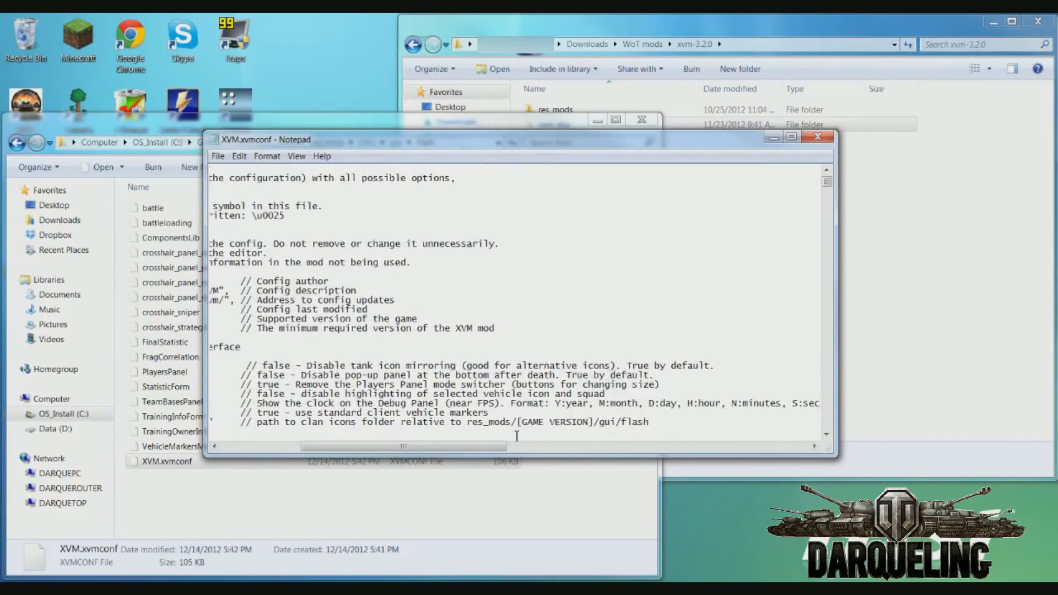
left_click_drag(496, 446, 419, 446)
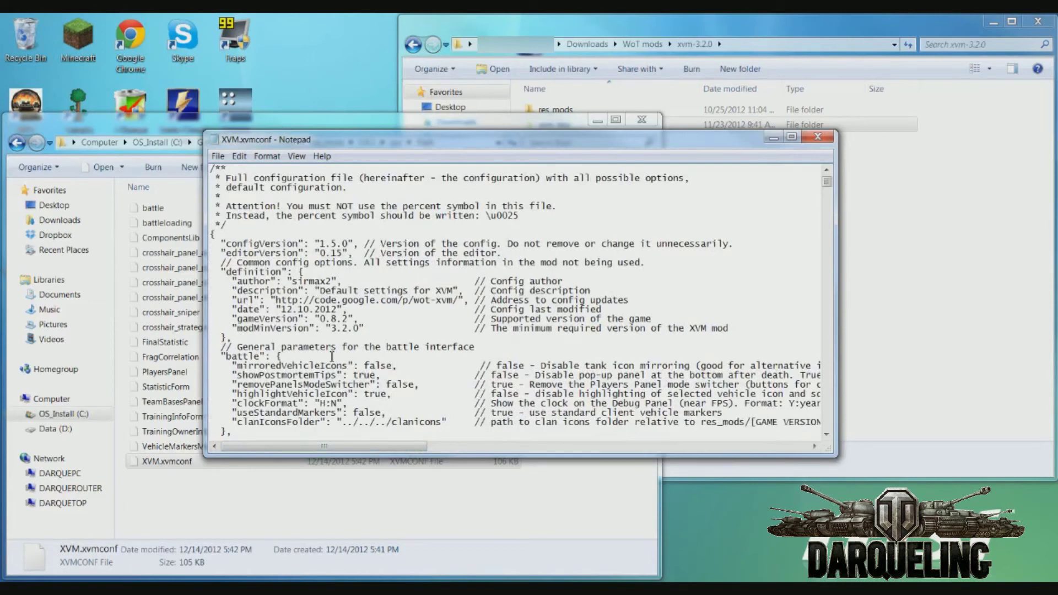
left_click(816, 137)
Go back up from the flash folder to the game's res_mods folder
left_click(463, 480)
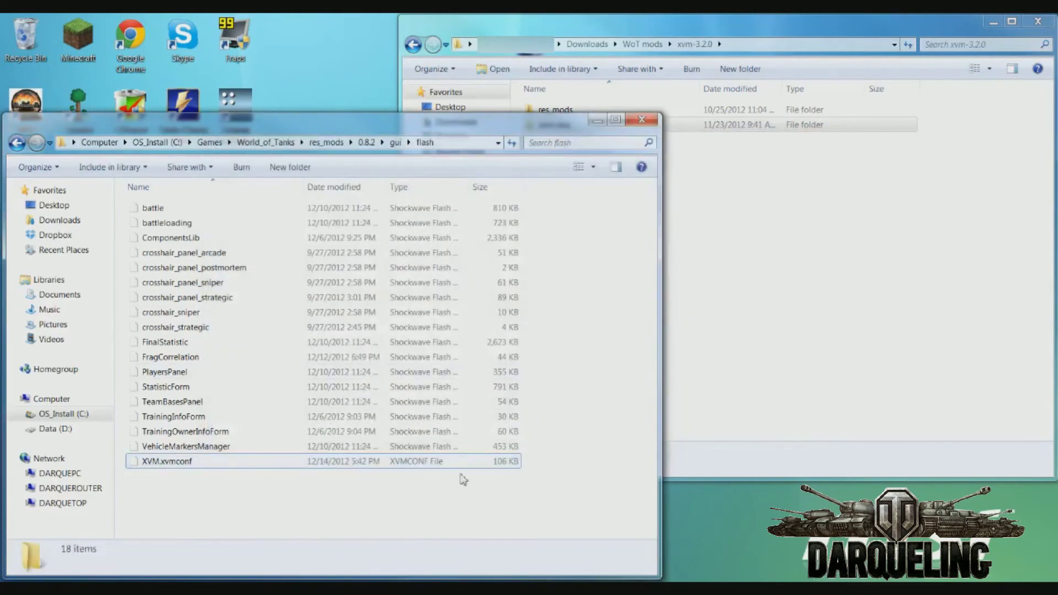
key("BackSpace")
key("BackSpace")
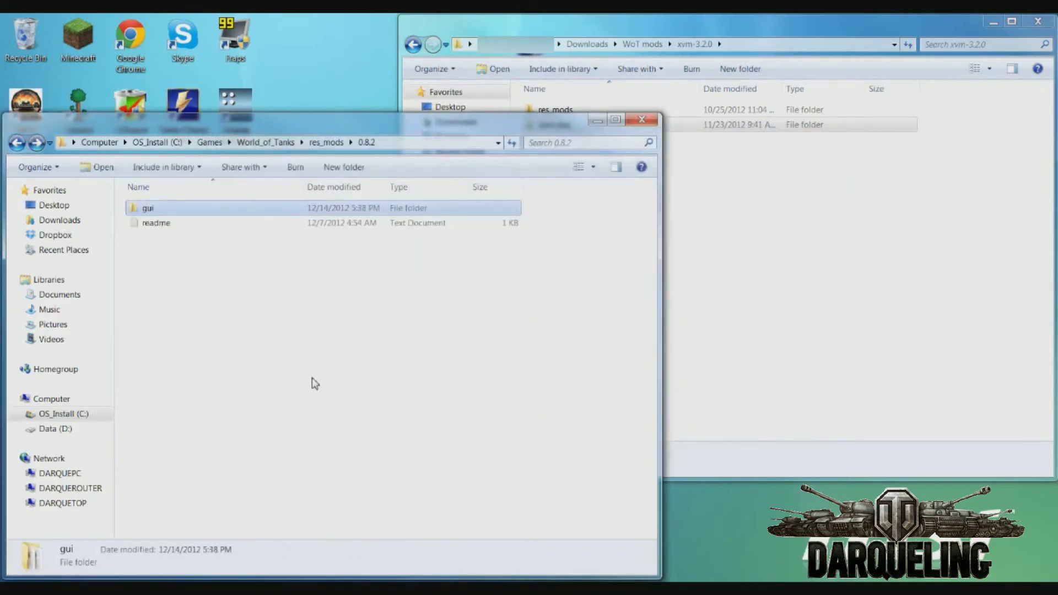
key("BackSpace")
Look through the downloaded xvm-3.2.0 folder, checking res_mods and the xvm-doc\samples subfolders including User configs
left_click(695, 196)
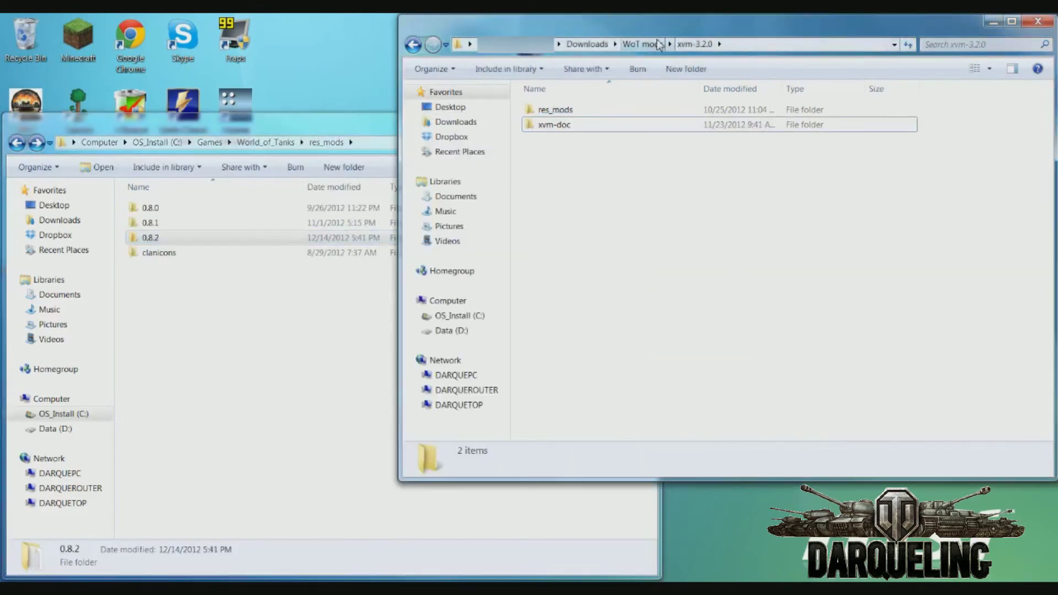
double_click(610, 110)
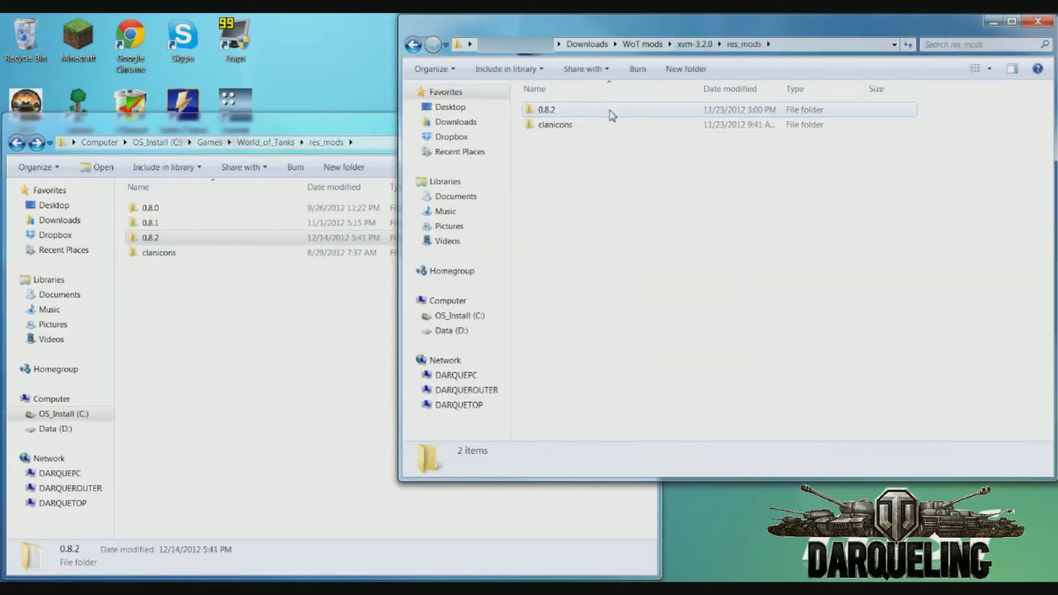
double_click(602, 125)
key("BackSpace")
key("BackSpace")
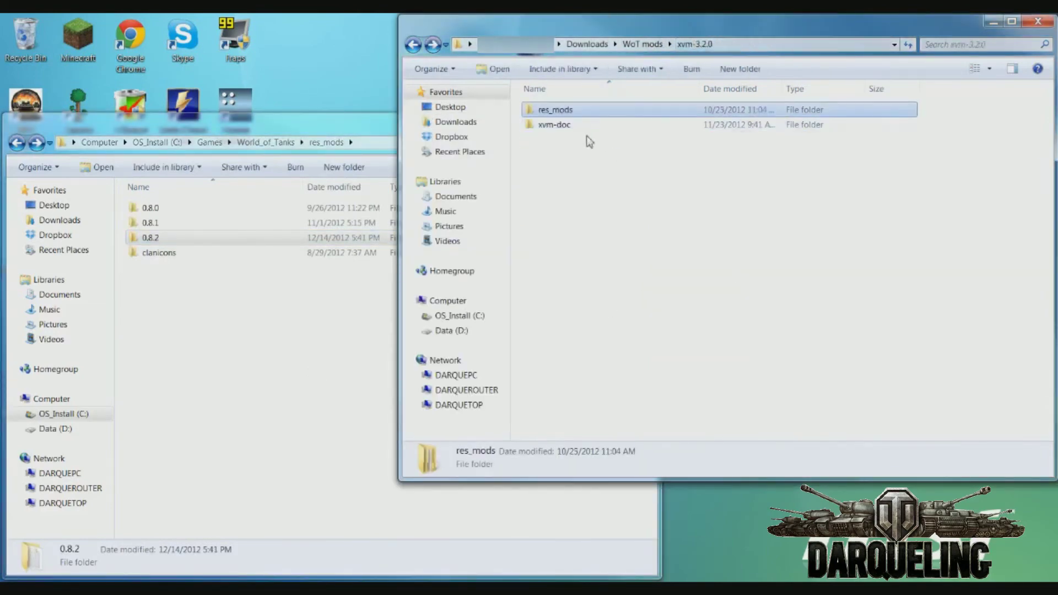
double_click(573, 123)
double_click(570, 111)
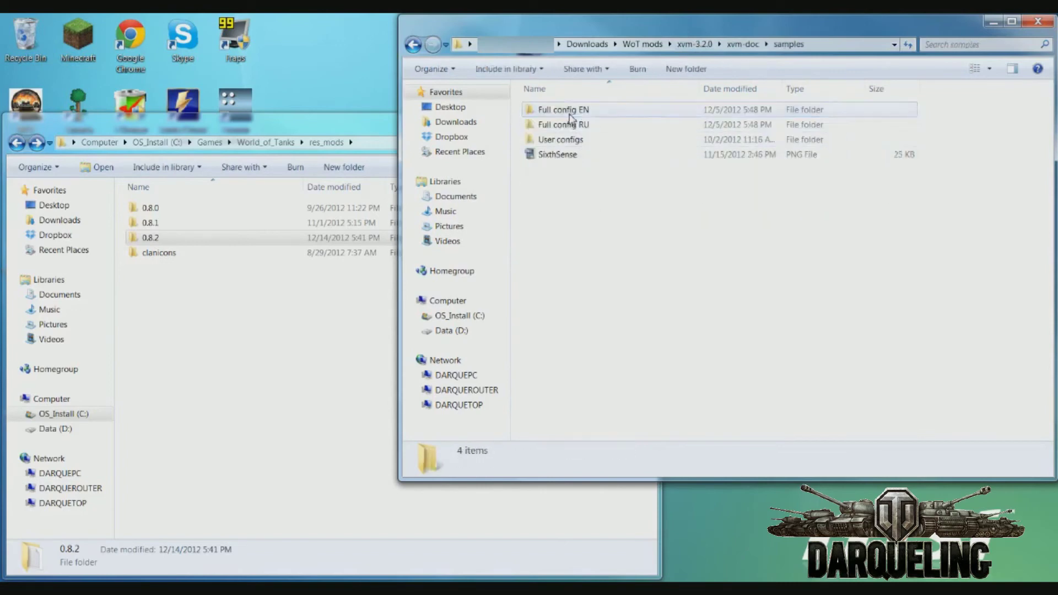
left_click(609, 140)
left_click(598, 124)
left_click(596, 109)
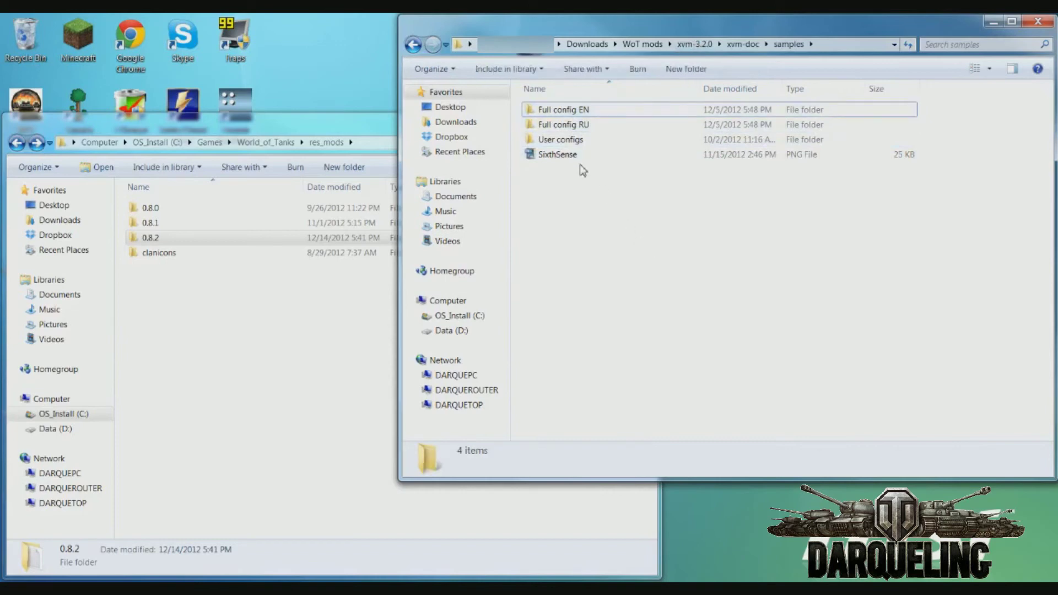
double_click(573, 142)
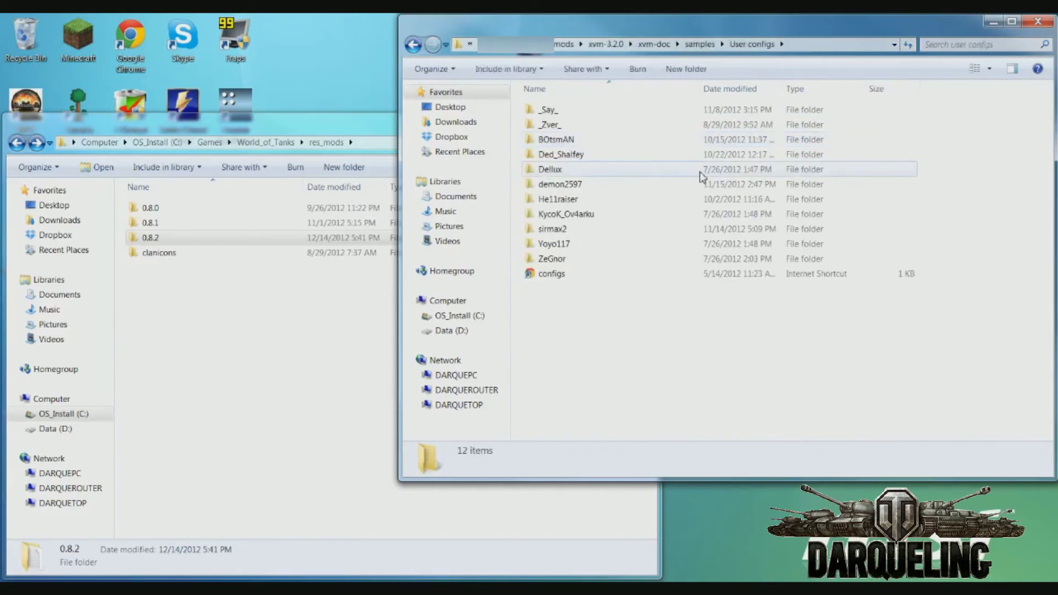
key("BackSpace")
key("BackSpace")
key("BackSpace")
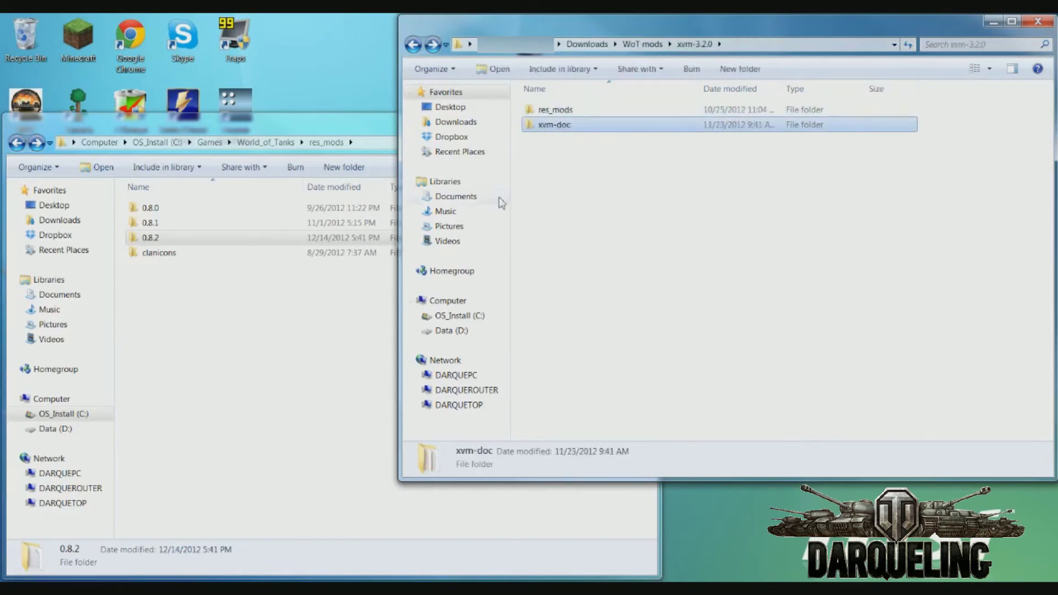
Go up to the World_of_Tanks game folder and locate the wot-xvm-proxy application
left_click(246, 334)
key("alt+Up")
scroll(308, 339, "down", 8)
scroll(308, 339, "down", 2)
left_click(221, 486)
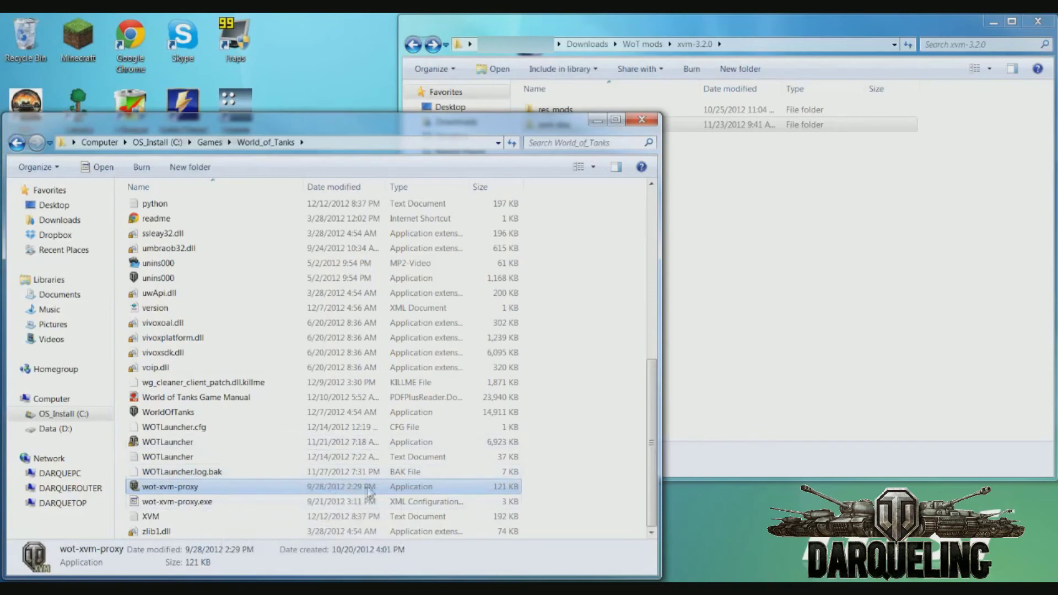
scroll(432, 467, "down", 1)
Switch to Chrome and download xvm-stat-1.1.0.zip from the wot-xvm project's full downloads list
left_click(788, 315)
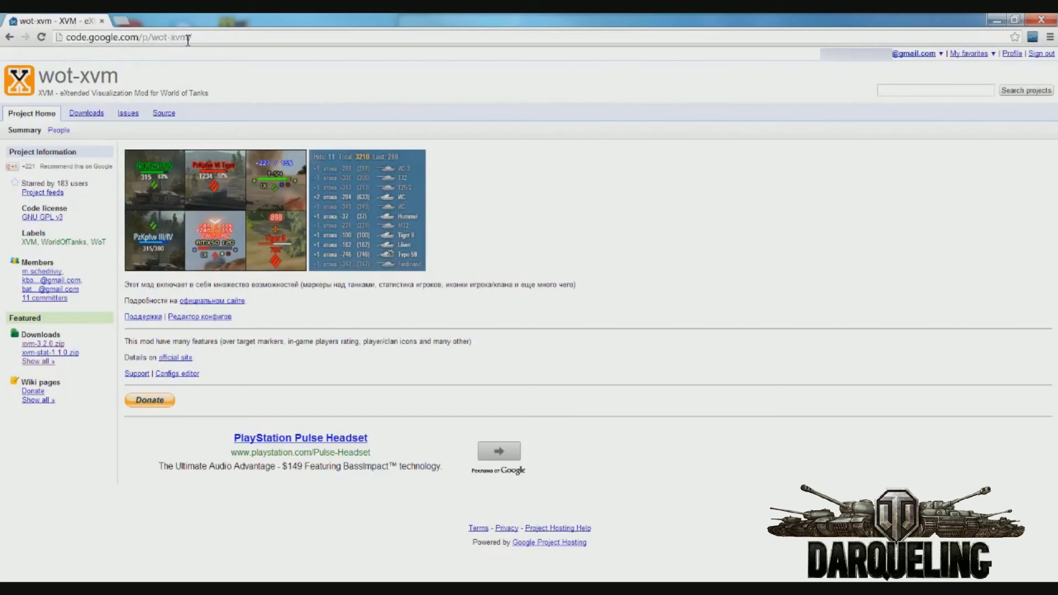
left_click(50, 363)
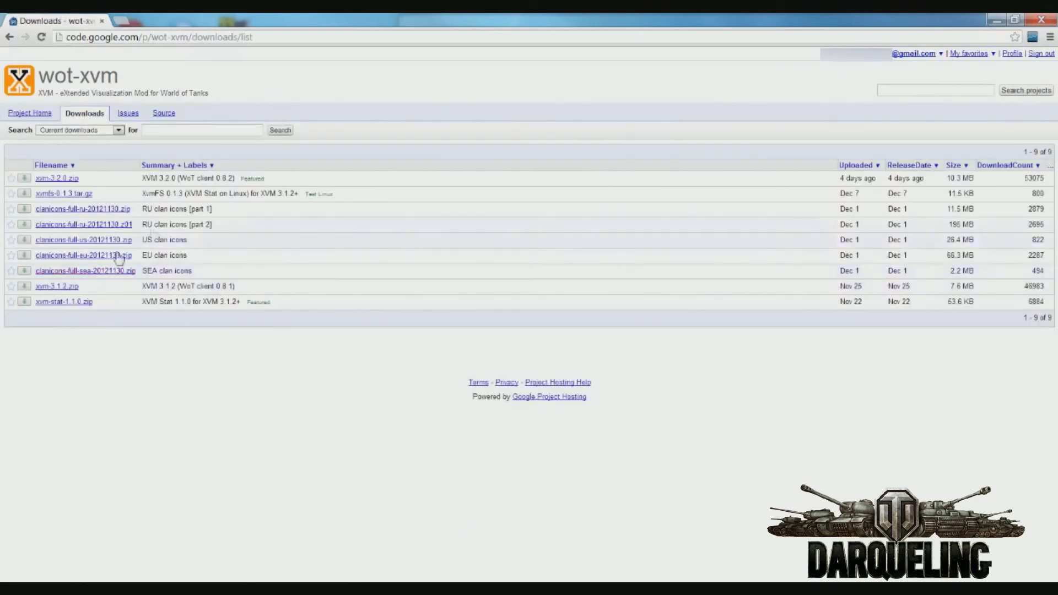
left_click(83, 304)
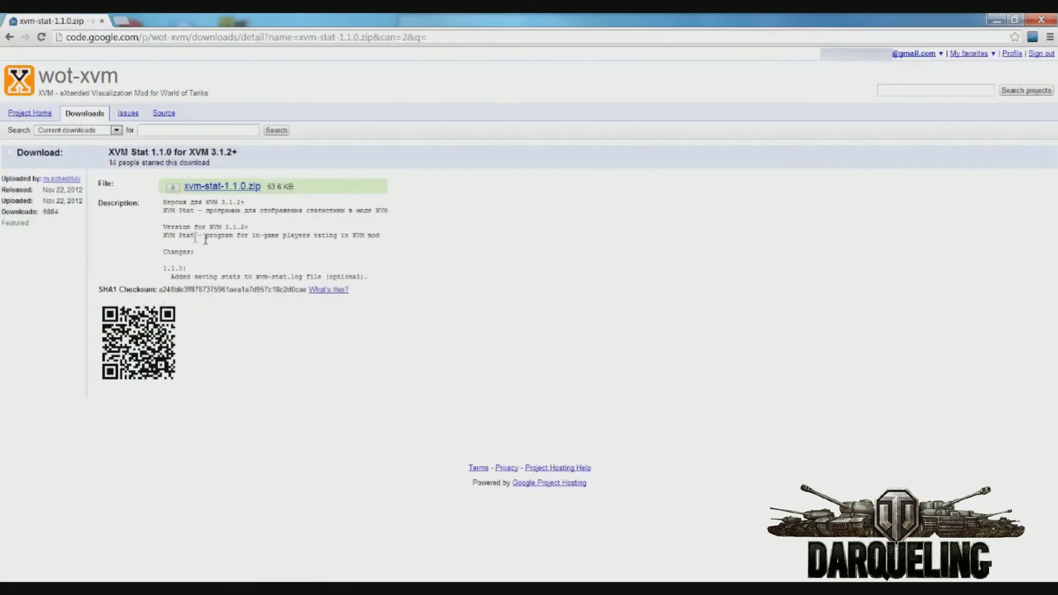
left_click(215, 188)
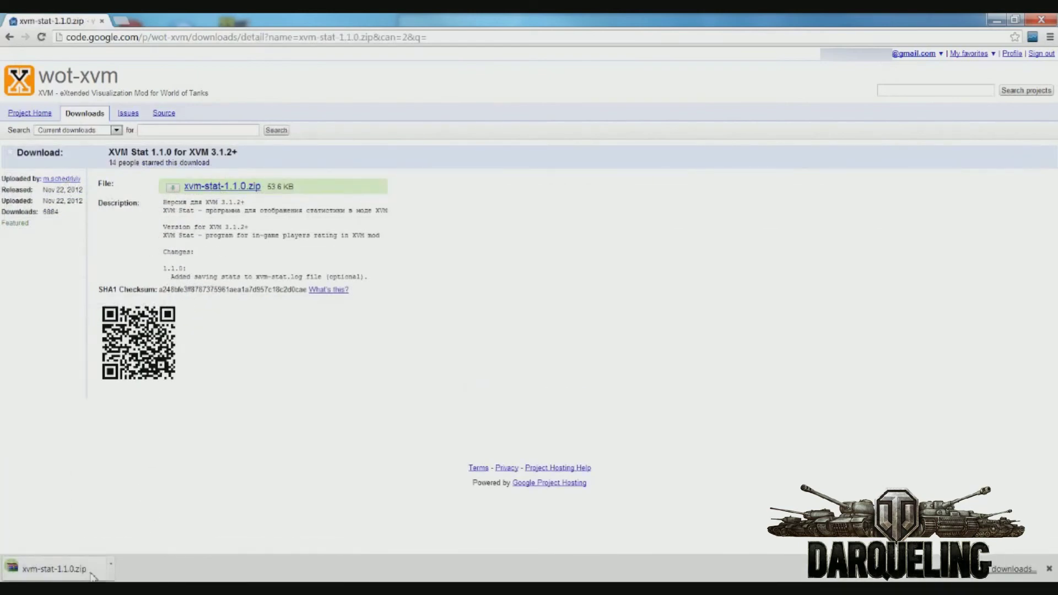
Open the downloaded xvm-stat-1.1.0.zip, check its xvm-stat.exe and xvm-stat.exe.config files, and close the archive
left_click(53, 569)
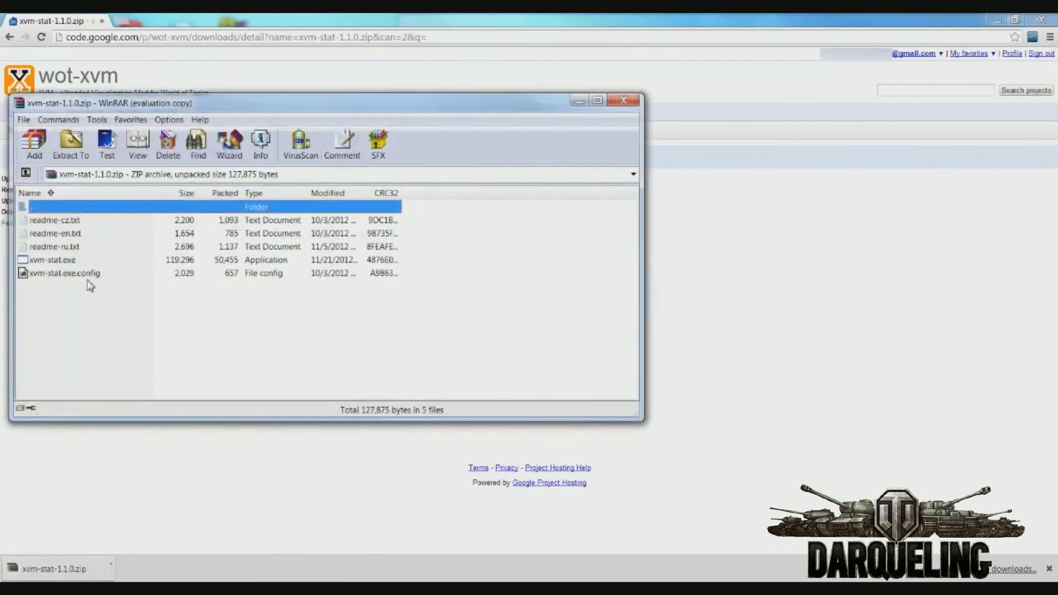
left_click(64, 261)
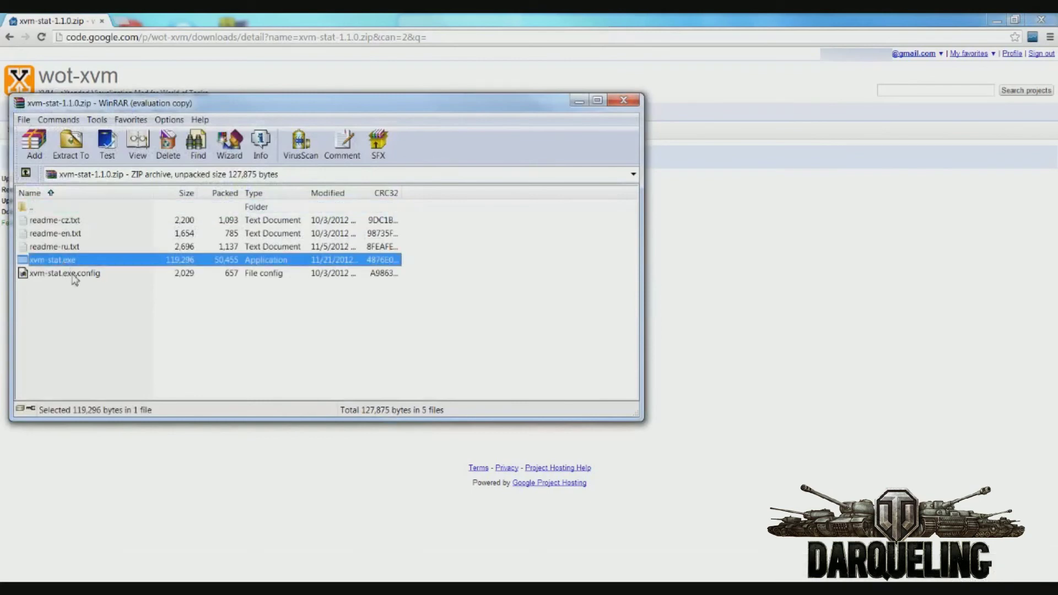
left_click(71, 274)
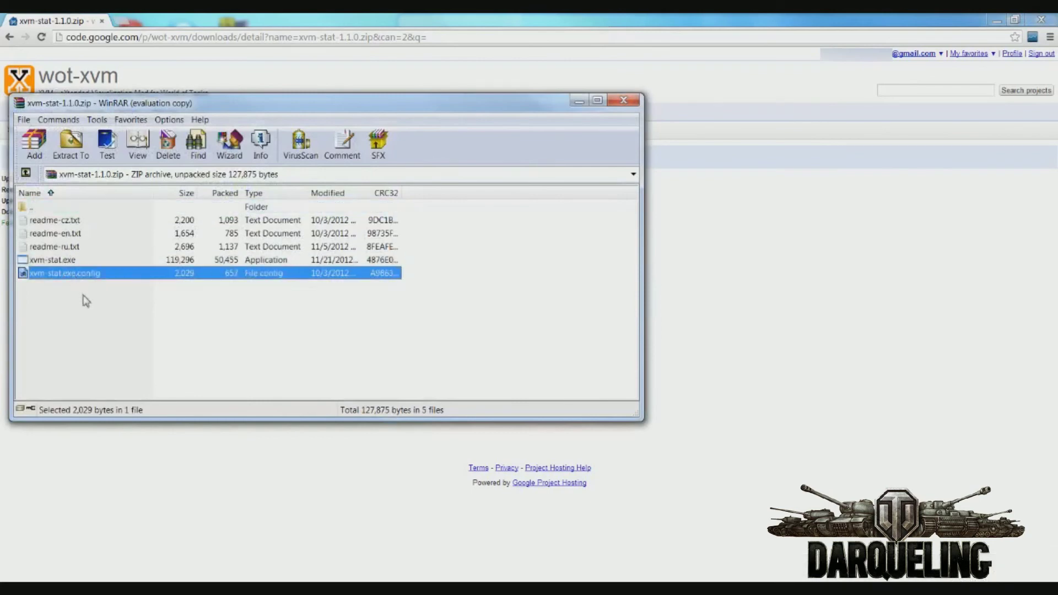
left_click(631, 107)
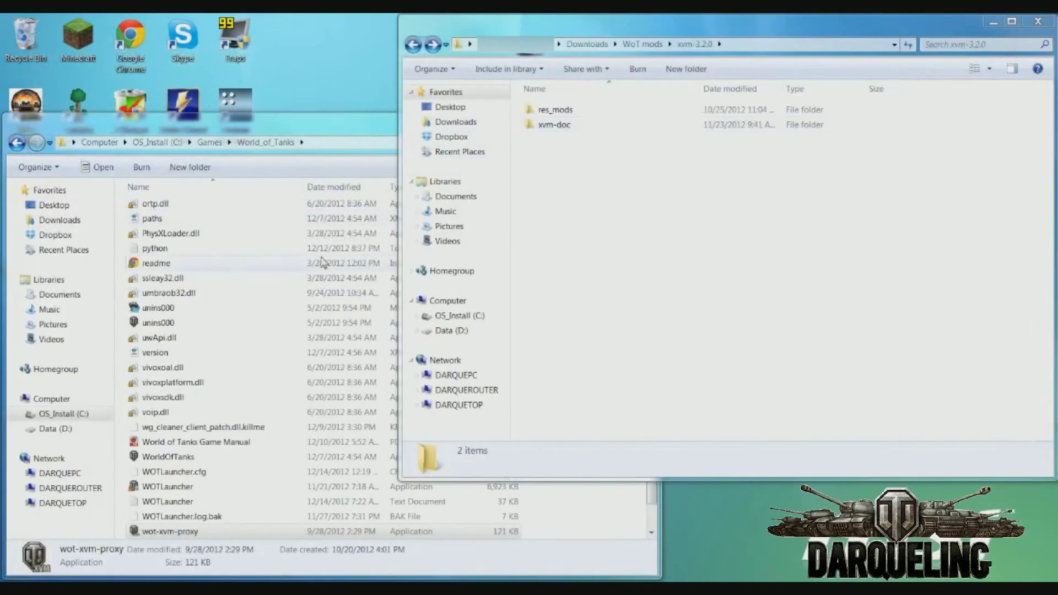
Examine the wot-xvm-proxy application and its wot-xvm-proxy.exe configuration file in the World_of_Tanks folder
left_click(323, 378)
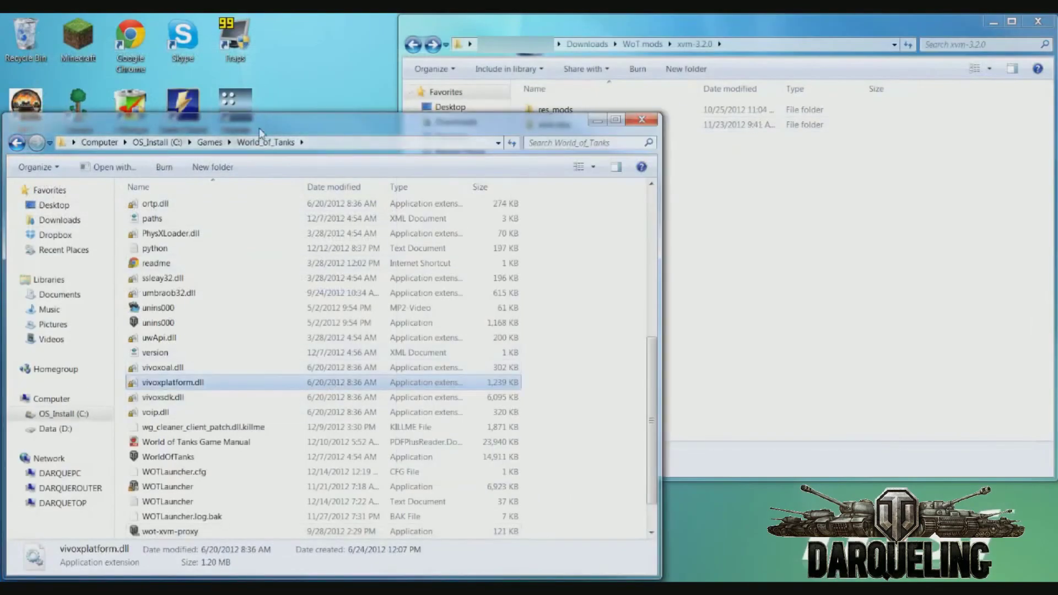
scroll(282, 190, "down", 1)
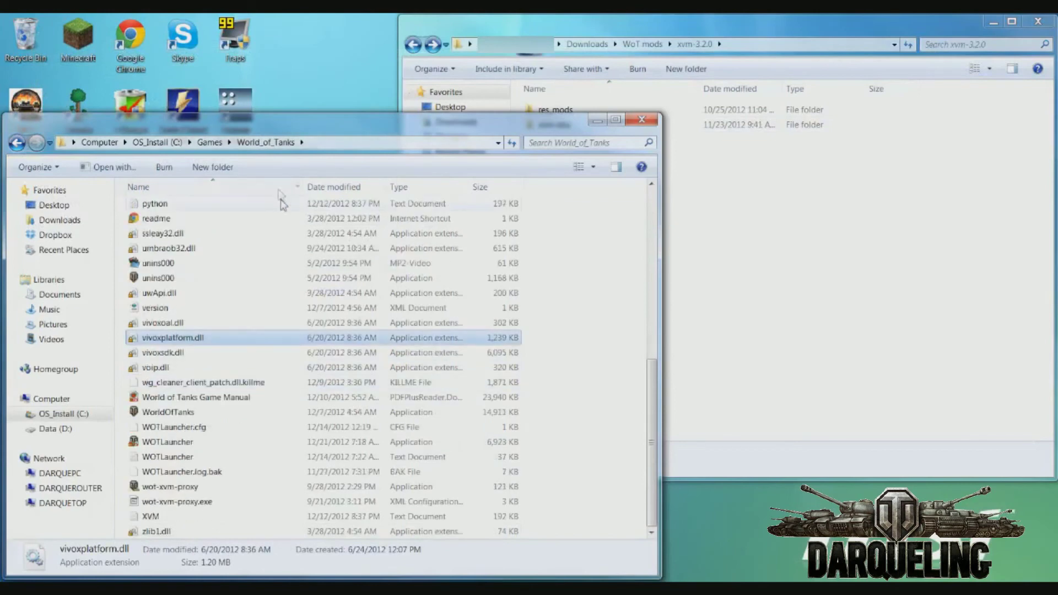
left_click(218, 488)
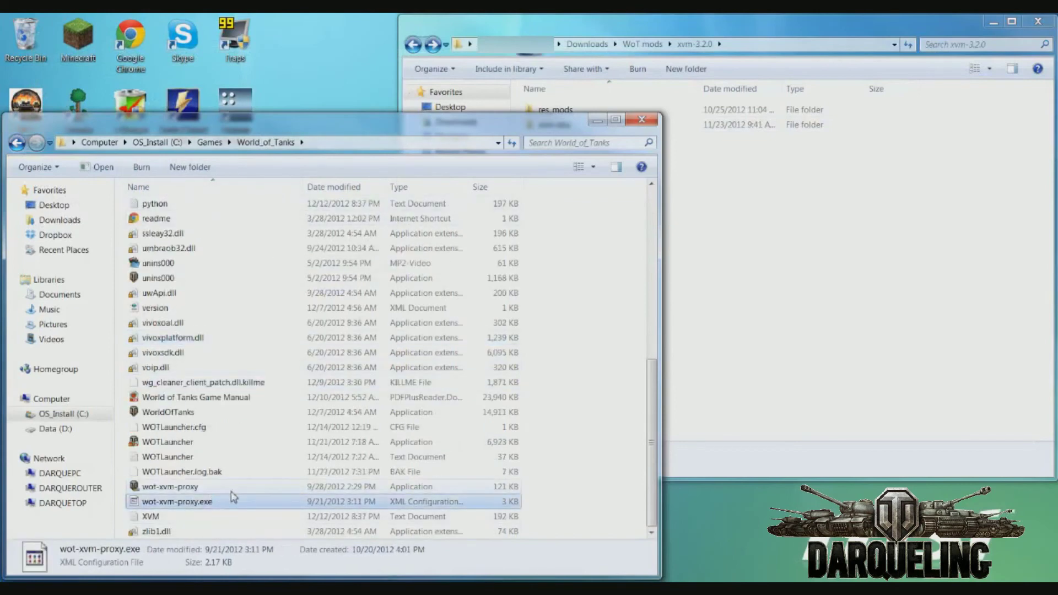
right_click(229, 489)
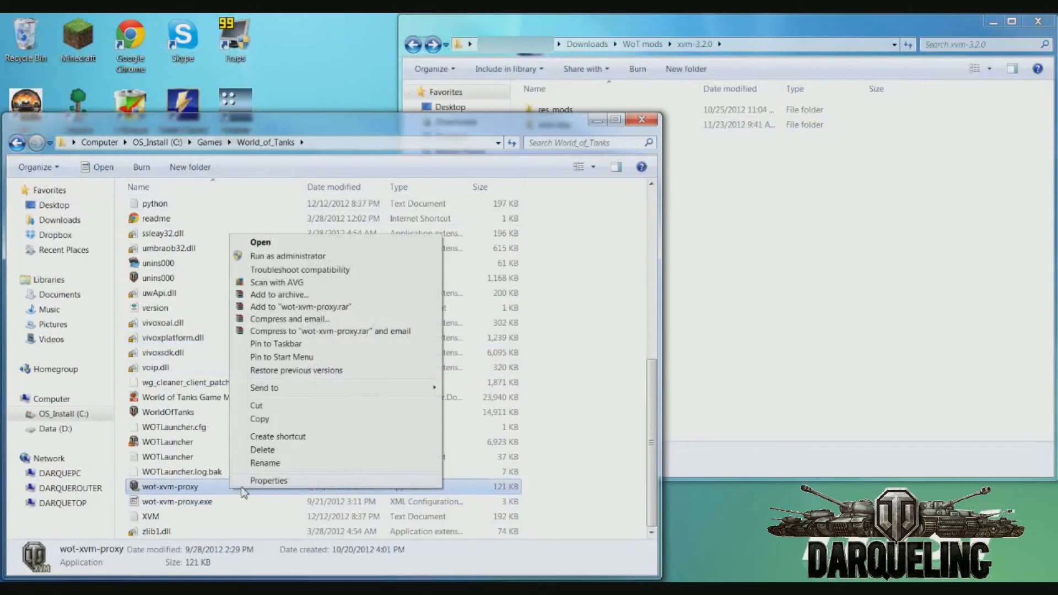
left_click(212, 500)
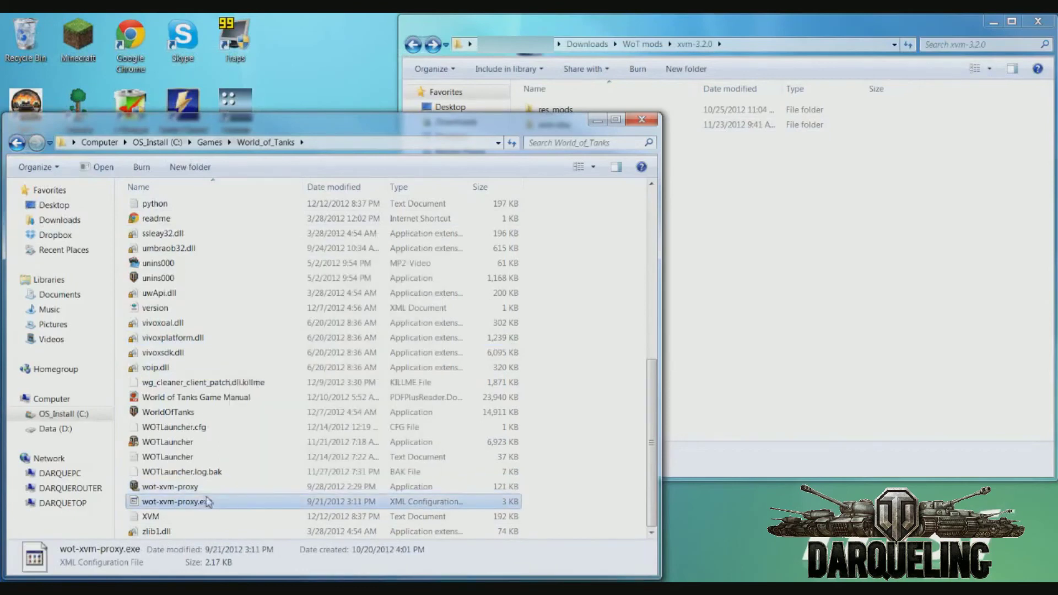
left_click(197, 489)
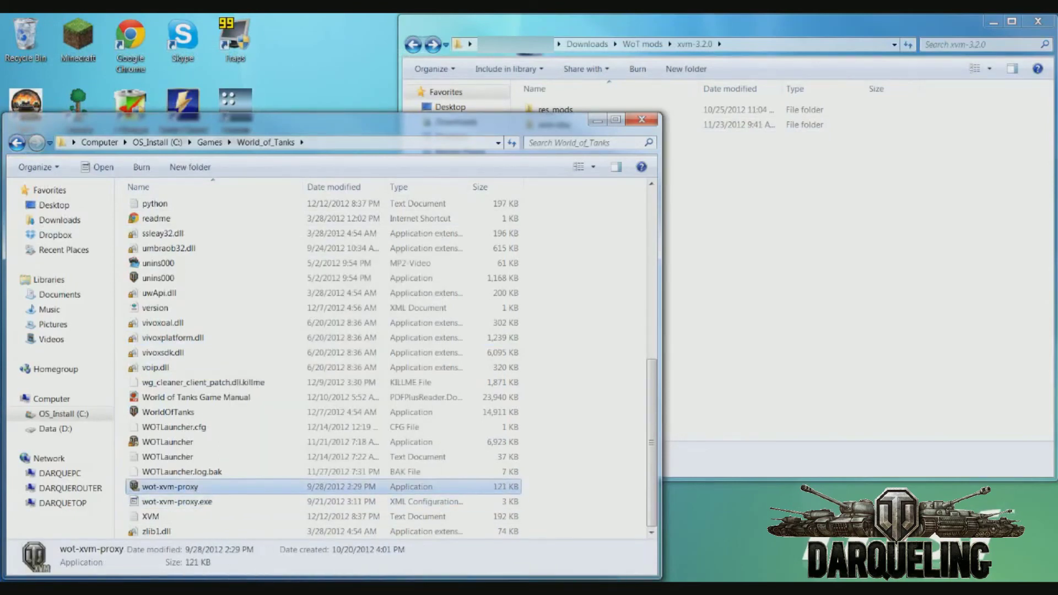
left_click(162, 589)
left_click(705, 289)
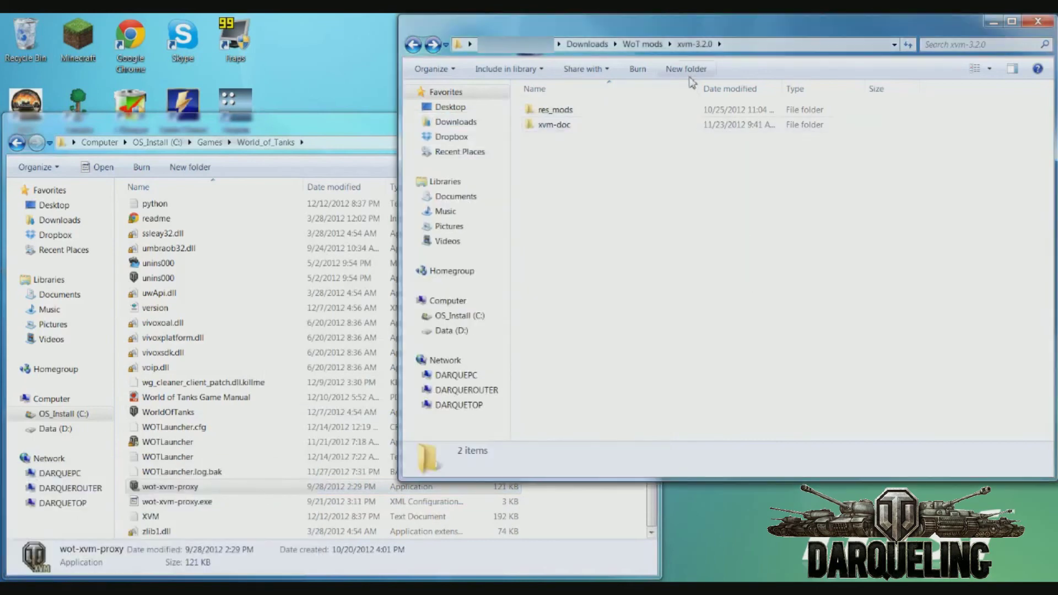
Open xvm-stat-1.1.0 from the Downloads folder and extract xvm-stat.exe and xvm-stat.exe.config into the World_of_Tanks folder
left_click(587, 45)
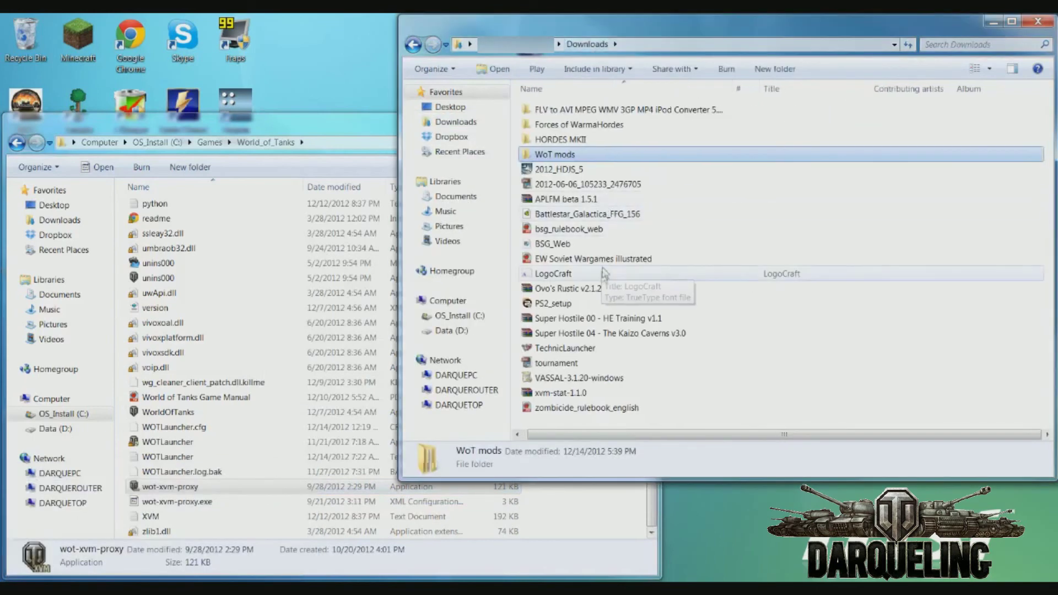
double_click(631, 394)
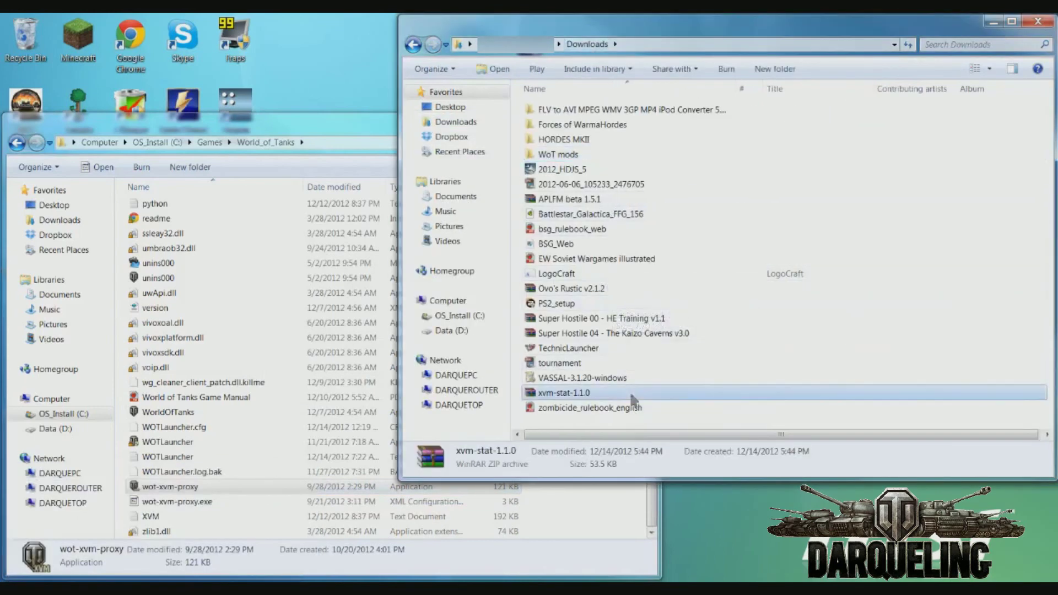
left_click(133, 260)
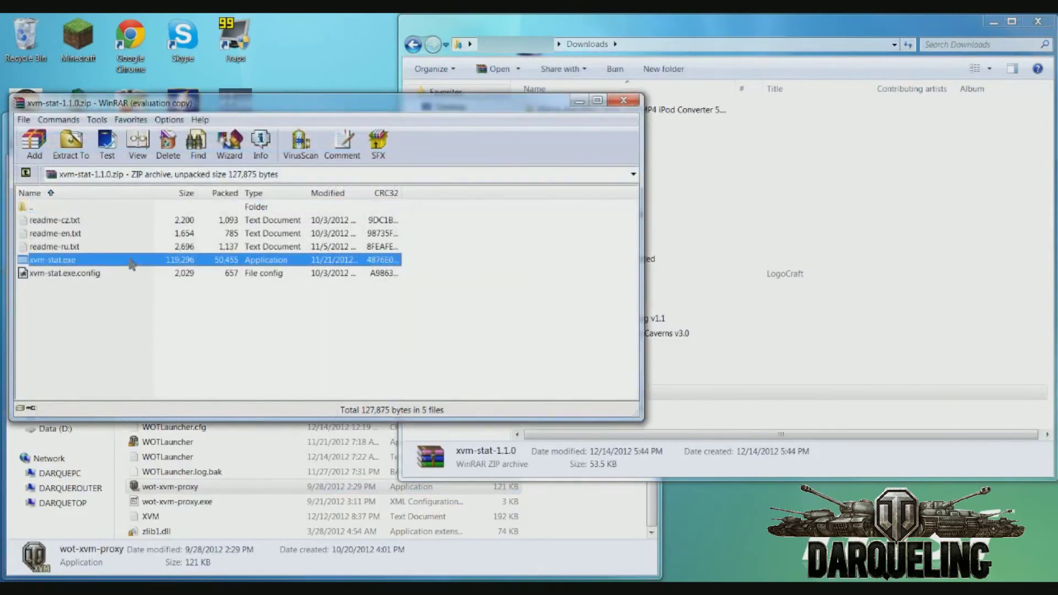
left_click(123, 274, "shift")
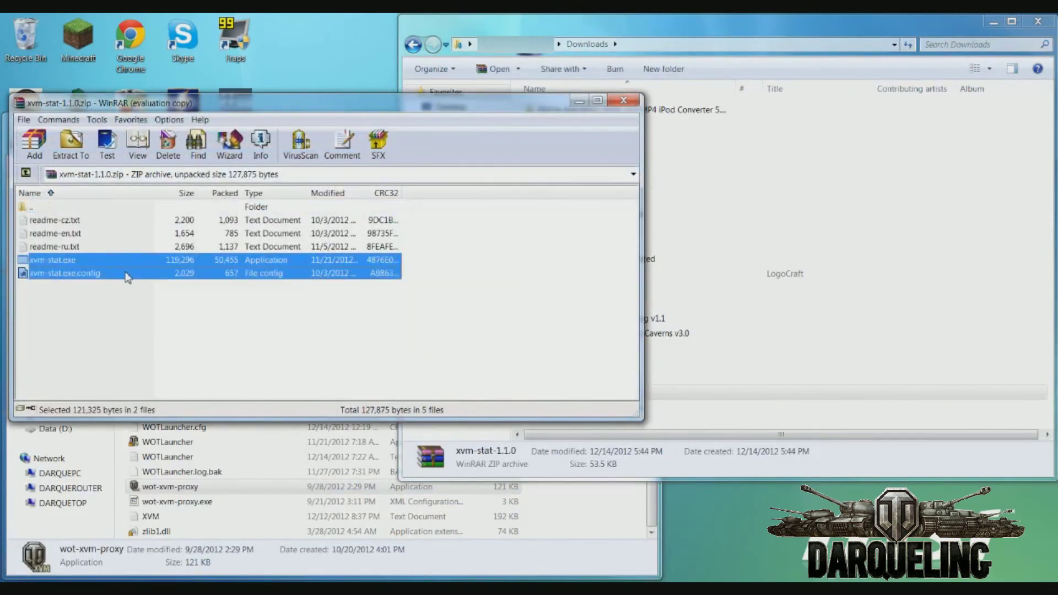
left_click_drag(126, 278, 585, 504)
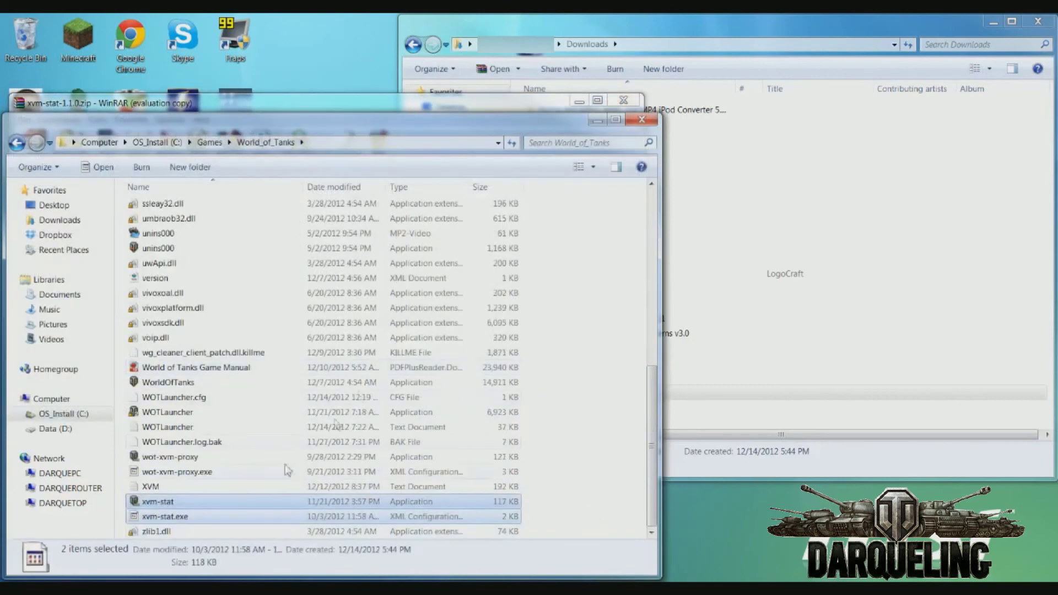
Check the extracted xvm-stat application and its configuration file, and create a desktop shortcut to the xvm-stat application
left_click(199, 508)
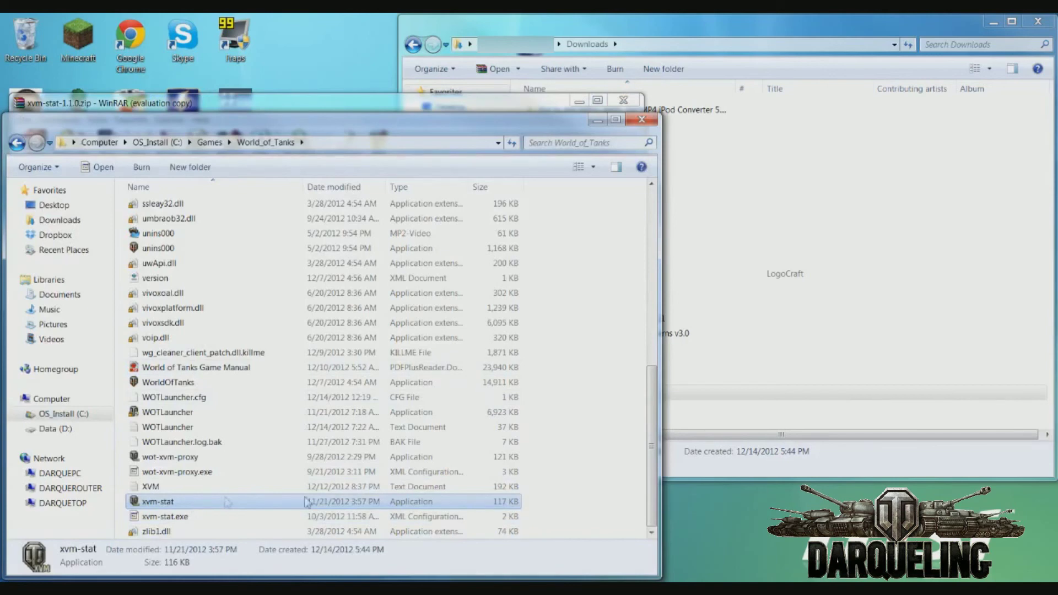
left_click(413, 518)
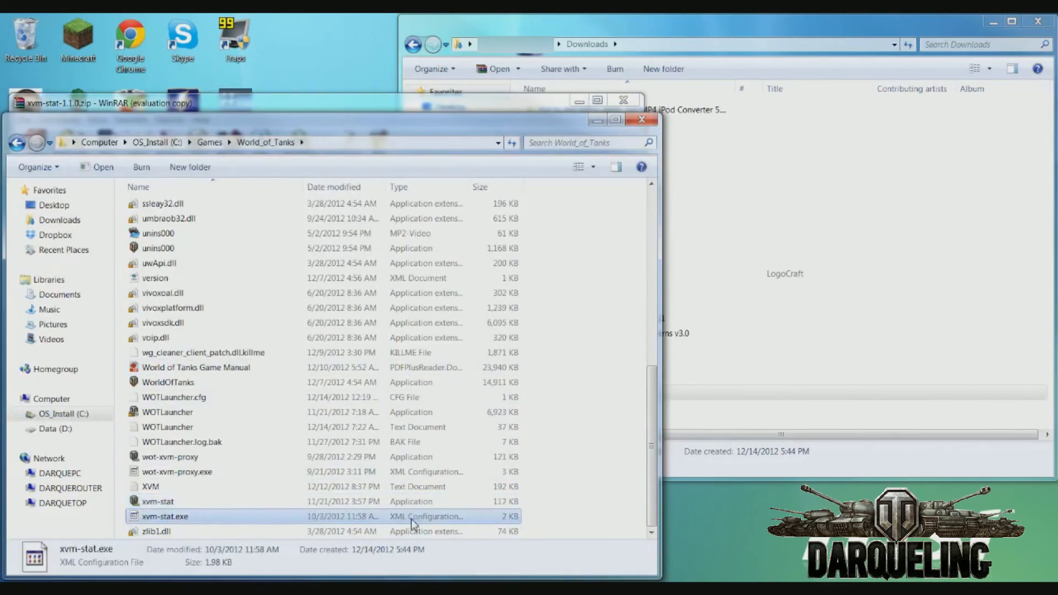
left_click(406, 501)
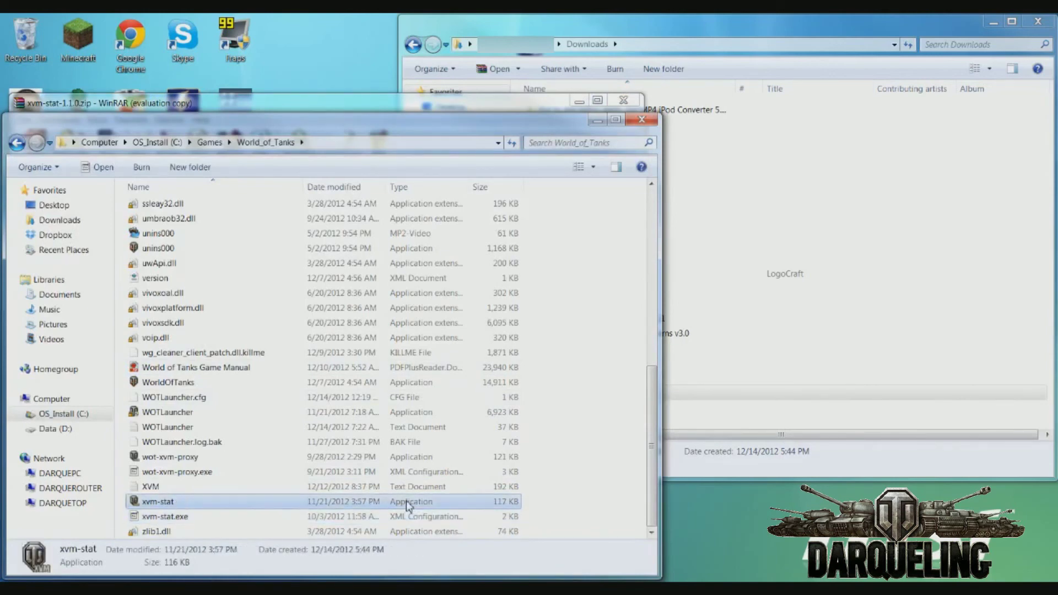
right_click(253, 507)
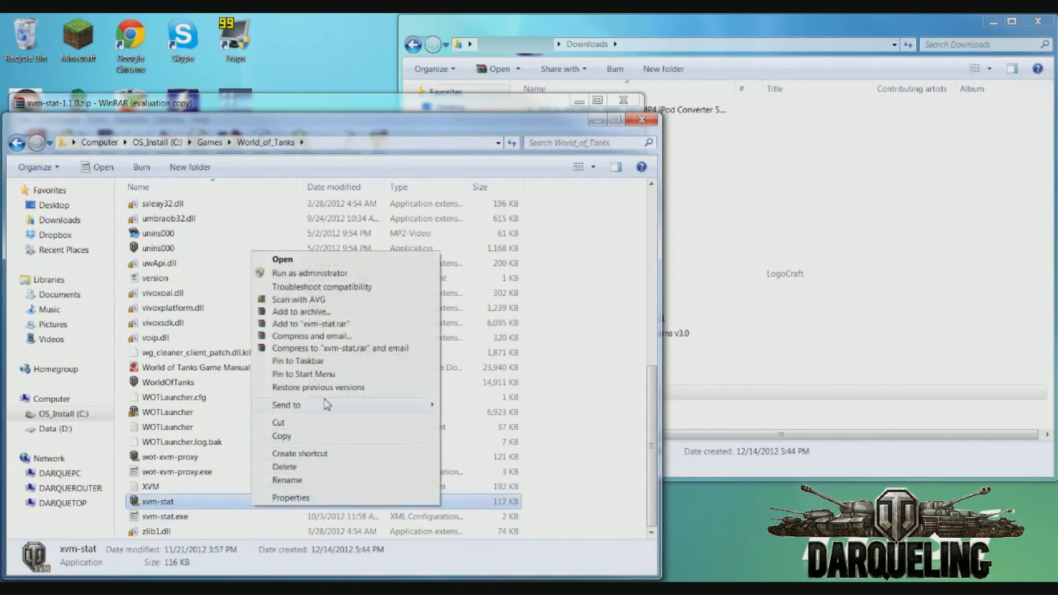
mouse_move(328, 405)
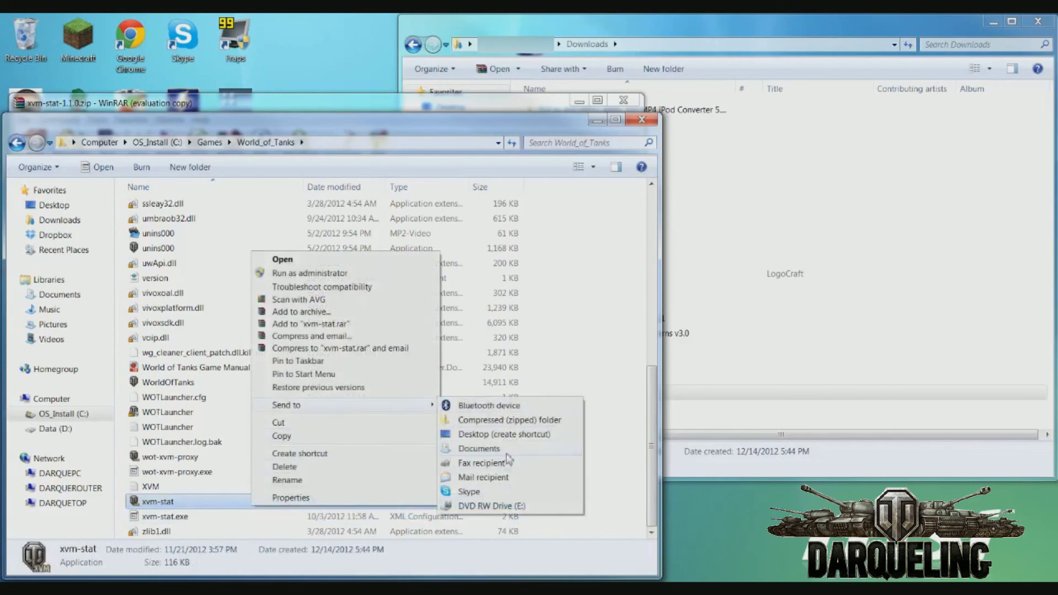
left_click(512, 436)
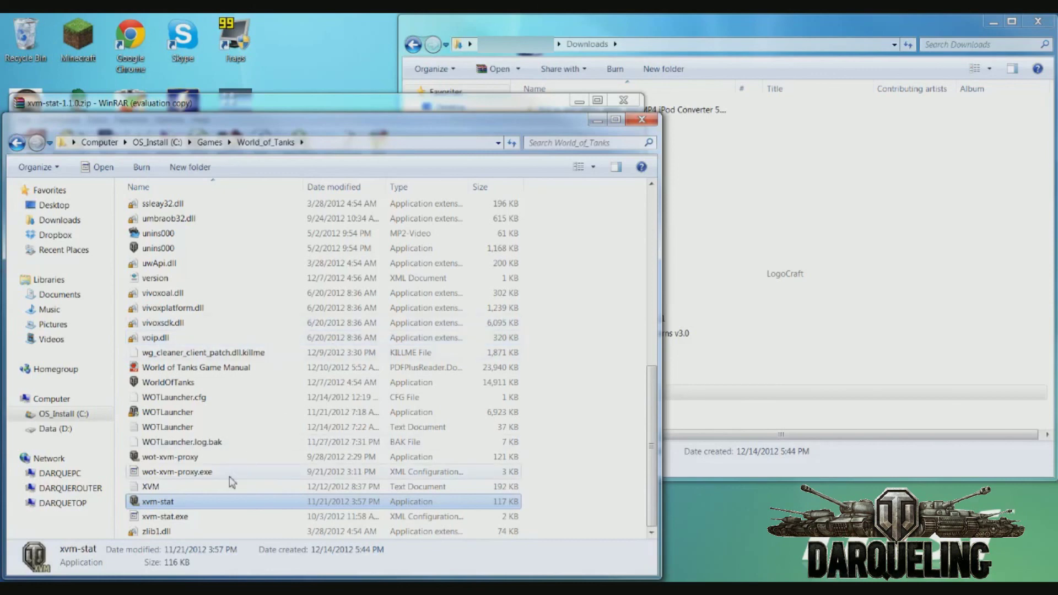
Compare the wot-xvm-proxy application and configuration file with the xvm-stat pair in the World_of_Tanks folder
left_click(225, 462)
left_click(217, 472, "shift")
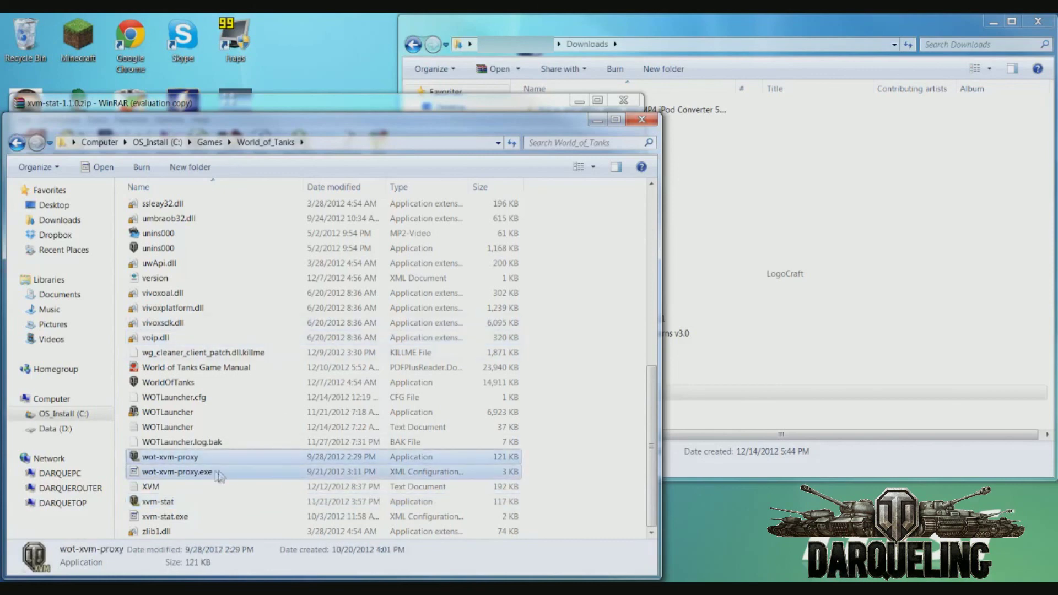
left_click(213, 506)
left_click(211, 514)
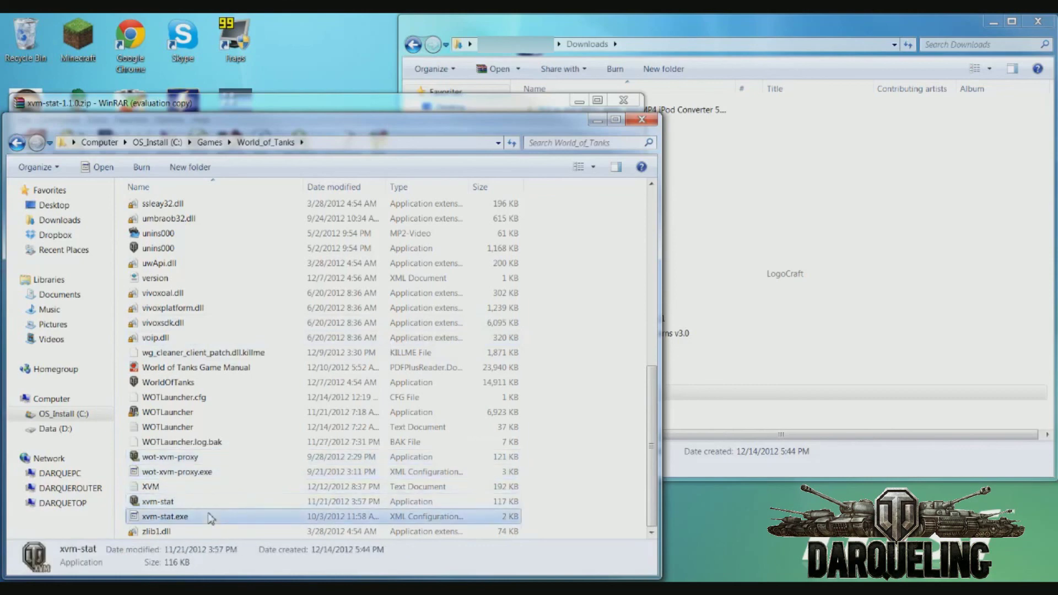
left_click(212, 508)
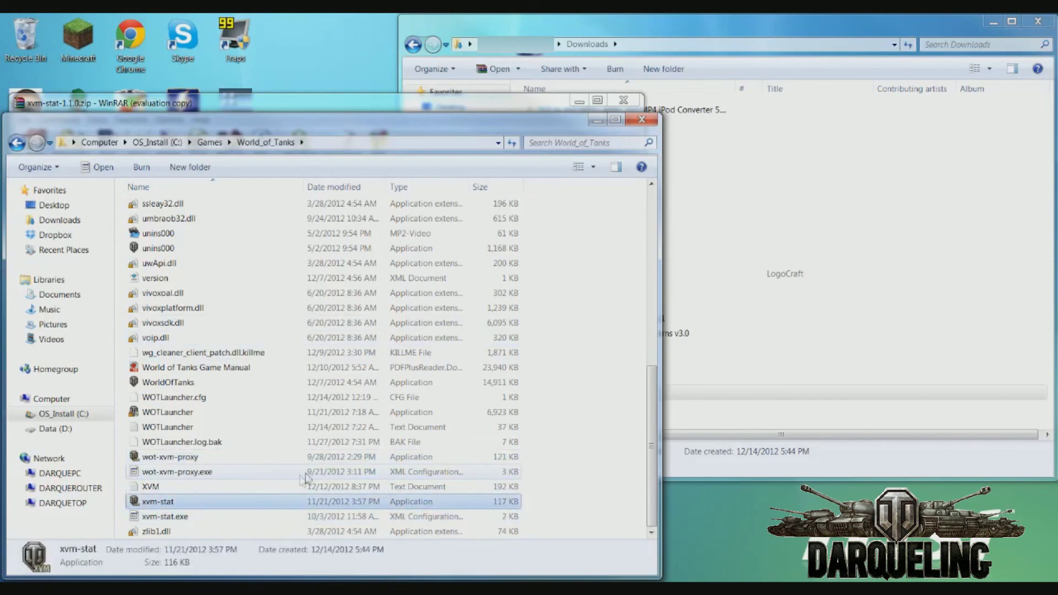